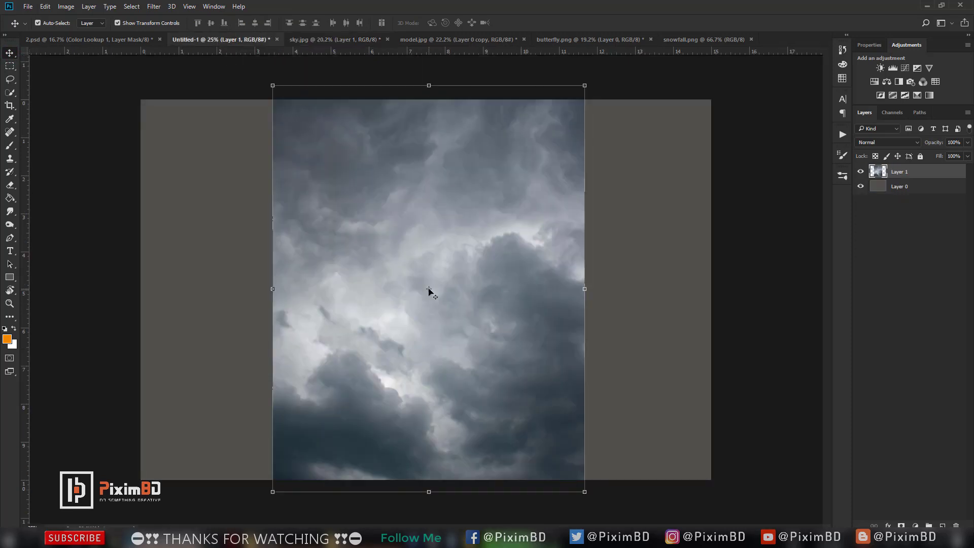
Scale the sky layer up until it covers the full canvas width, shift it slightly downward, and apply the transform.
{"action": "key", "text": "ctrl+minus"}
{"action": "left_click", "coordinate": [534, 149]}
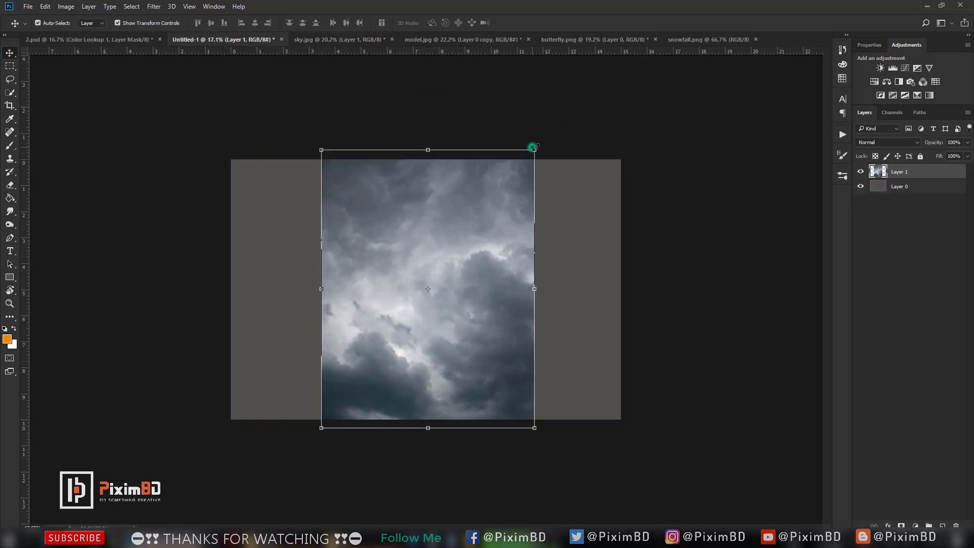
{"action": "left_click_drag", "start_coordinate": [655, 150], "coordinate": [746, 129]}
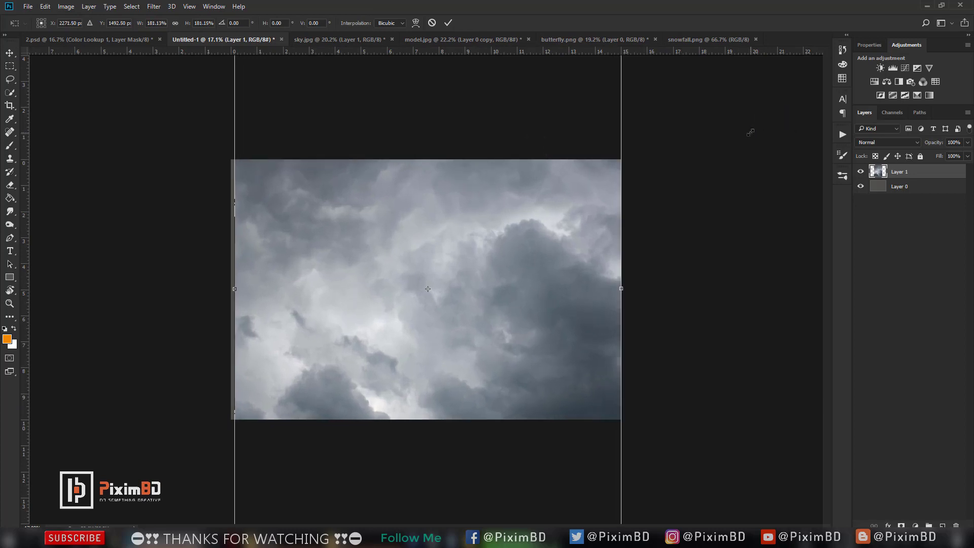
{"action": "left_click_drag", "start_coordinate": [561, 198], "coordinate": [561, 205]}
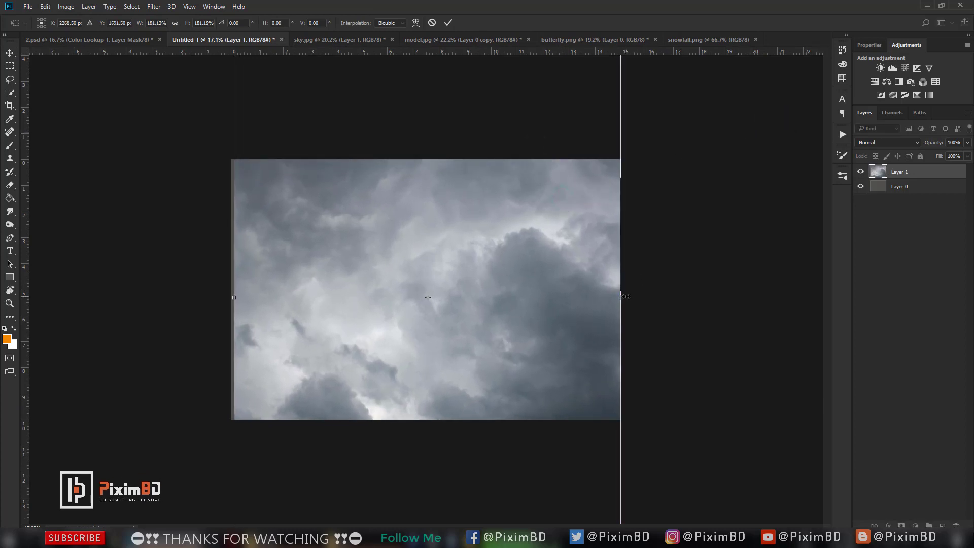
{"action": "left_click_drag", "start_coordinate": [622, 297], "coordinate": [654, 297]}
{"action": "left_click_drag", "start_coordinate": [570, 275], "coordinate": [569, 280]}
{"action": "key", "text": "Return"}
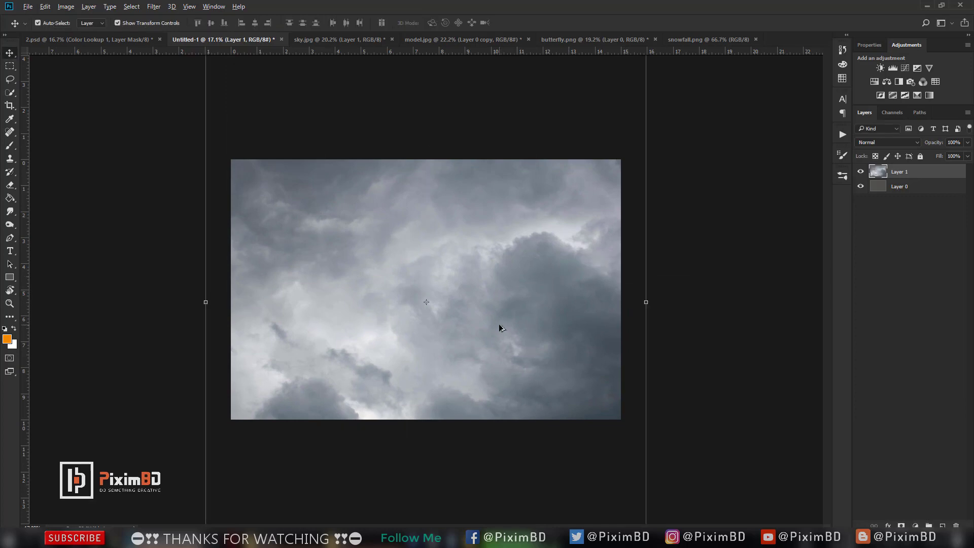
Crop the image to the existing canvas bounds, trimming the parts of the sky layer that overhang it.
{"action": "scroll", "coordinate": [499, 325], "scroll_direction": "up", "scroll_amount": 2}
{"action": "left_click", "coordinate": [9, 106]}
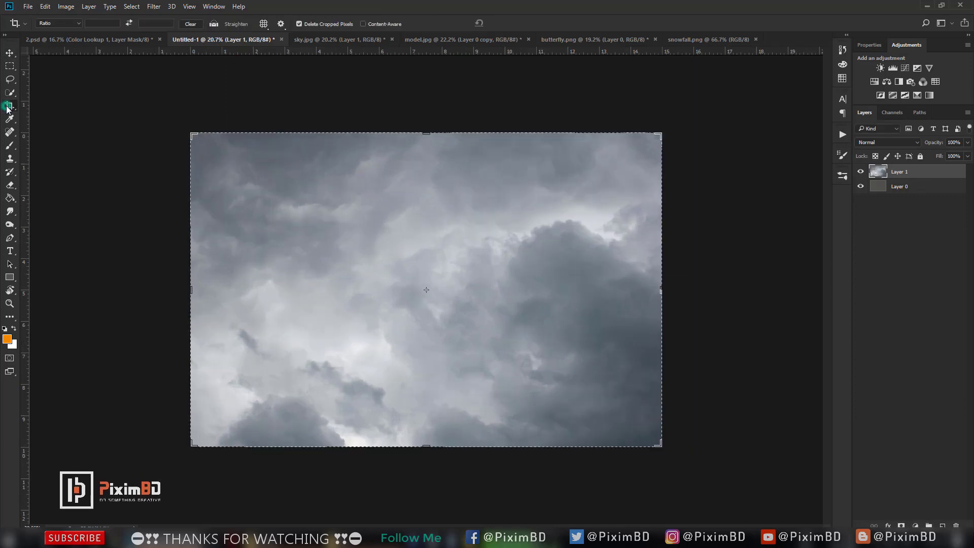
{"action": "key", "text": "Return"}
{"action": "key", "text": "Return"}
Apply a Color Balance adjustment to the sky layer, with midtone levels of -19, -1 and +31.
{"action": "left_click", "coordinate": [75, 7]}
{"action": "mouse_move", "coordinate": [101, 32]}
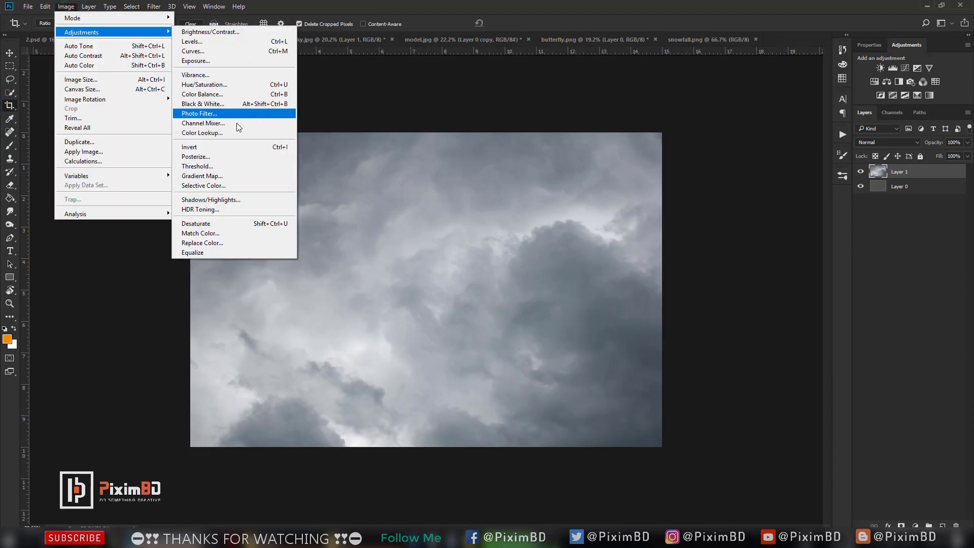
{"action": "left_click", "coordinate": [236, 93]}
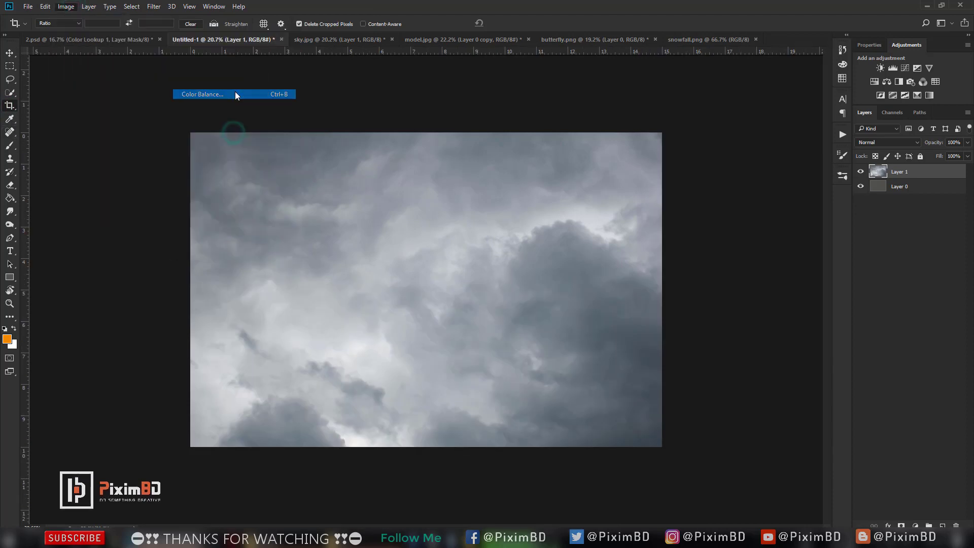
{"action": "mouse_move", "coordinate": [722, 94]}
{"action": "left_mouse_down"}
{"action": "mouse_move", "coordinate": [743, 128]}
{"action": "mouse_move", "coordinate": [717, 107]}
{"action": "mouse_move", "coordinate": [726, 108]}
{"action": "left_mouse_up"}
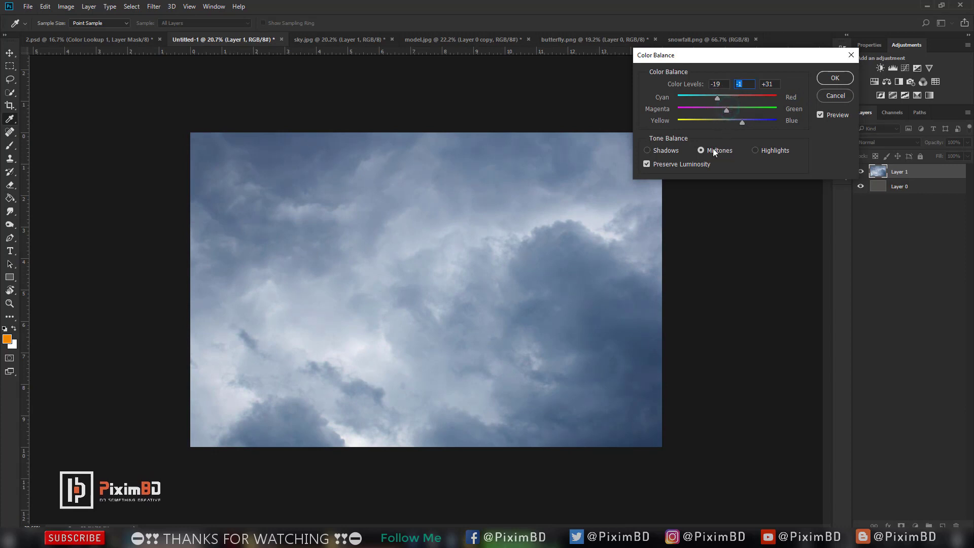
Set the Color Balance shadow levels to about -16, 0 and +9 and apply the adjustment to the sky.
{"action": "left_click", "coordinate": [663, 150]}
{"action": "left_click_drag", "start_coordinate": [726, 120], "coordinate": [719, 96]}
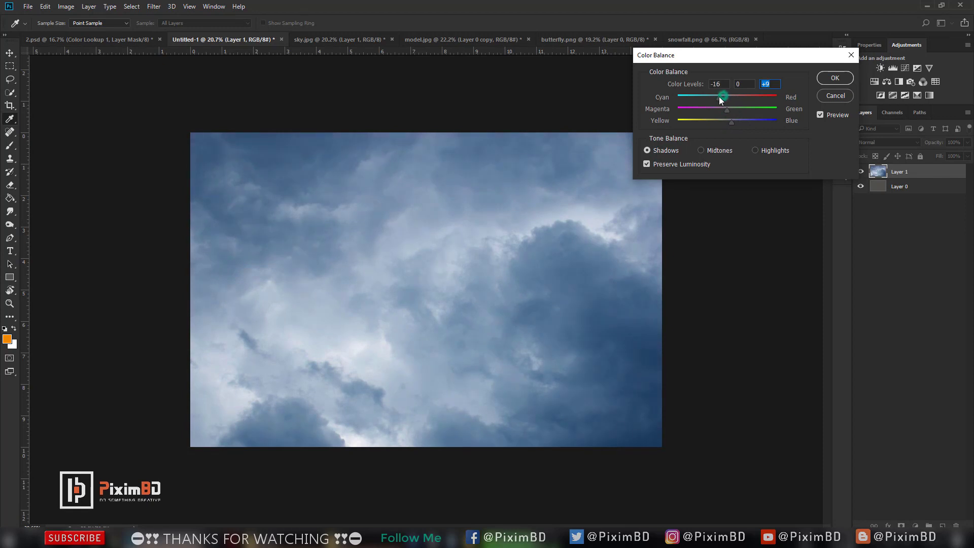
{"action": "left_click", "coordinate": [835, 78]}
{"action": "key", "text": "c"}
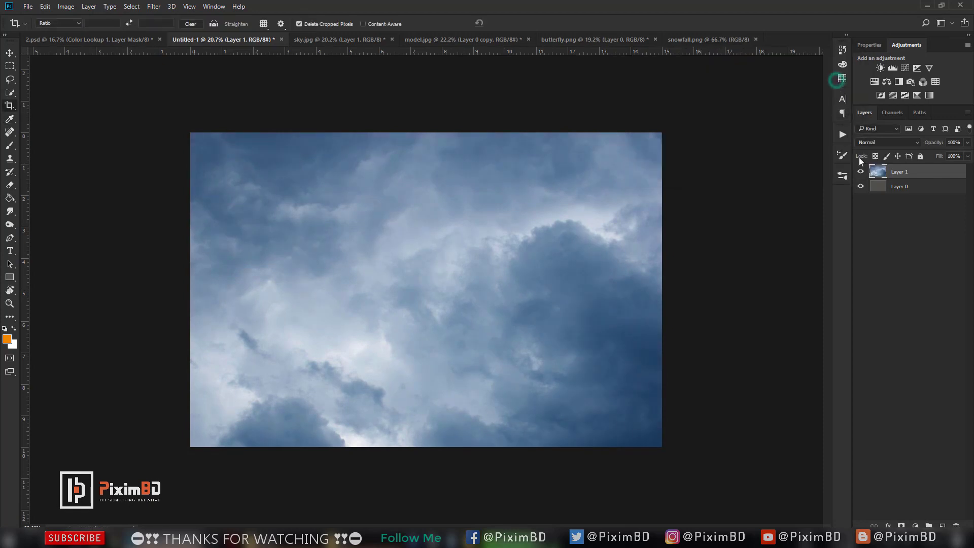
Check the sky layer against the grey background, lower its opacity to 73%, and deselect the layer.
{"action": "left_click", "coordinate": [859, 173]}
{"action": "left_click", "coordinate": [859, 173]}
{"action": "key", "text": "ctrl+minus"}
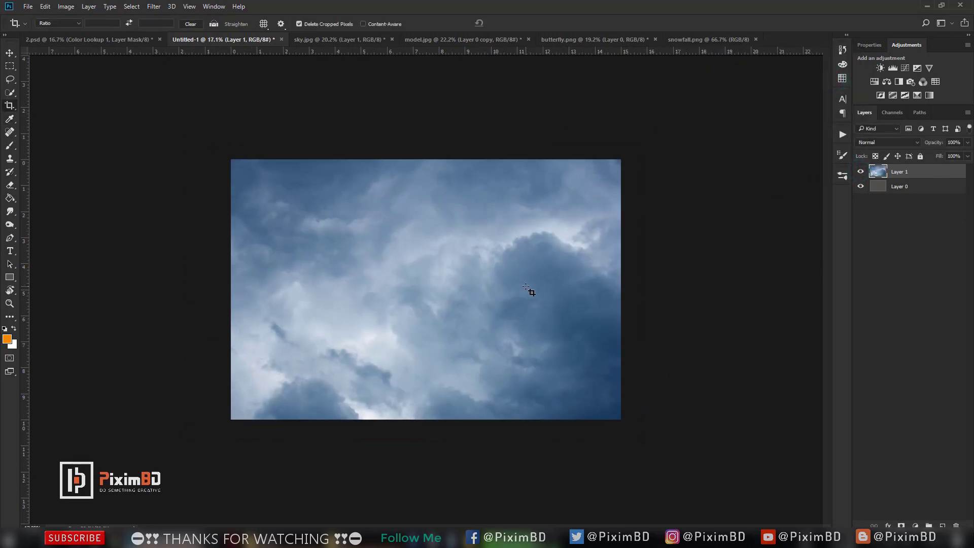
{"action": "key", "text": "ctrl+plus"}
{"action": "scroll", "coordinate": [532, 288], "scroll_direction": "down", "scroll_amount": 2}
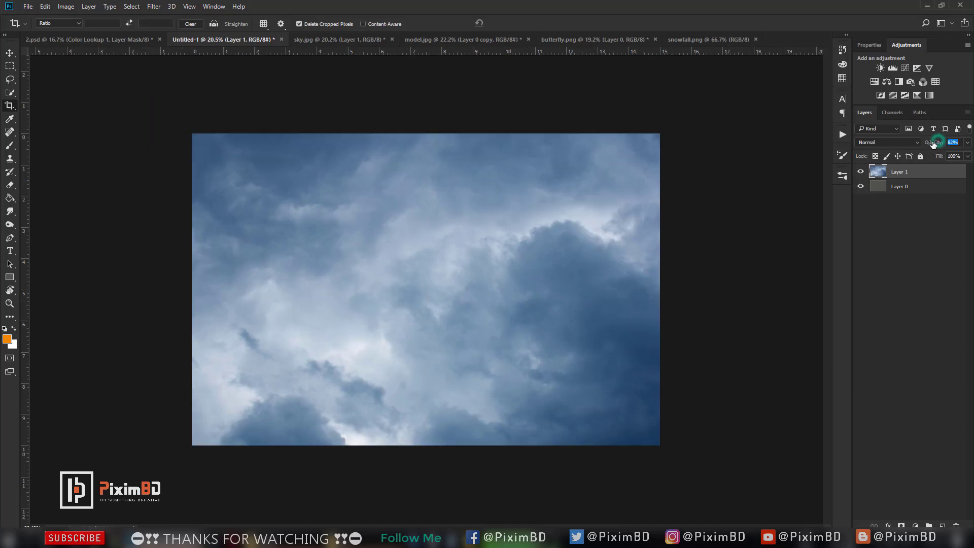
{"action": "mouse_move", "coordinate": [933, 144]}
{"action": "left_mouse_down"}
{"action": "mouse_move", "coordinate": [924, 144]}
{"action": "mouse_move", "coordinate": [935, 146]}
{"action": "left_mouse_up"}
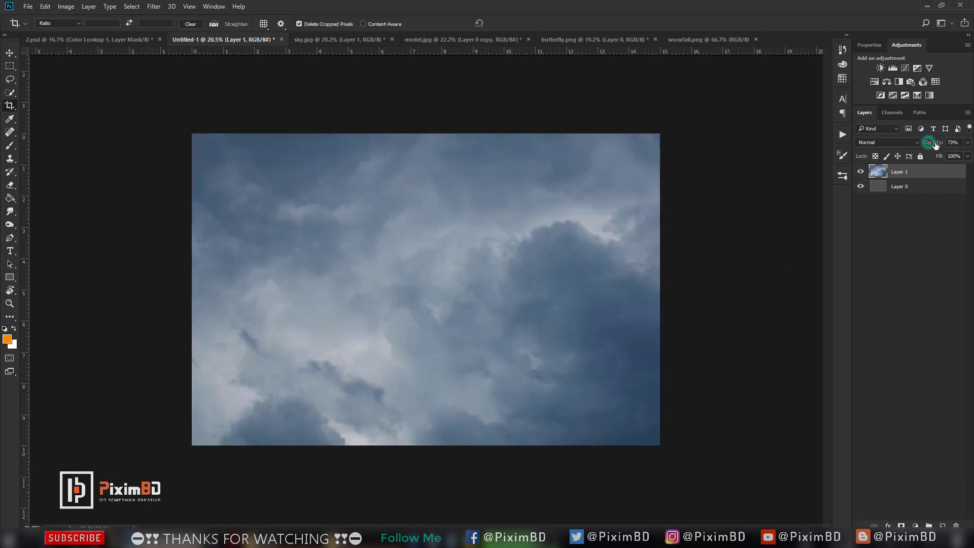
{"action": "left_click", "coordinate": [934, 227]}
{"action": "scroll", "coordinate": [395, 99], "scroll_direction": "down", "scroll_amount": 1}
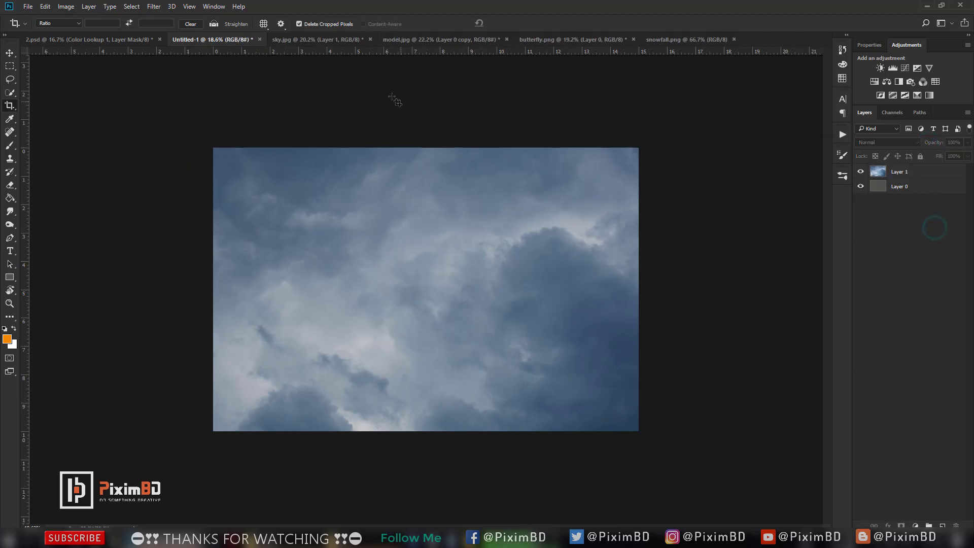
In model.jpg, check the masked cut-out of the woman and copy its layer into the Untitled-1 document above the sky.
{"action": "left_click", "coordinate": [439, 41]}
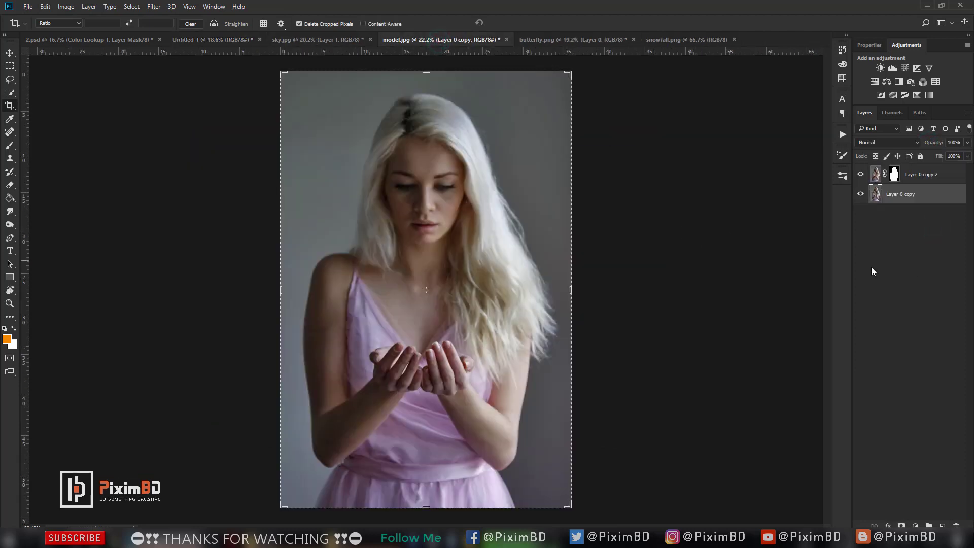
{"action": "left_click", "coordinate": [912, 263]}
{"action": "left_click", "coordinate": [8, 50]}
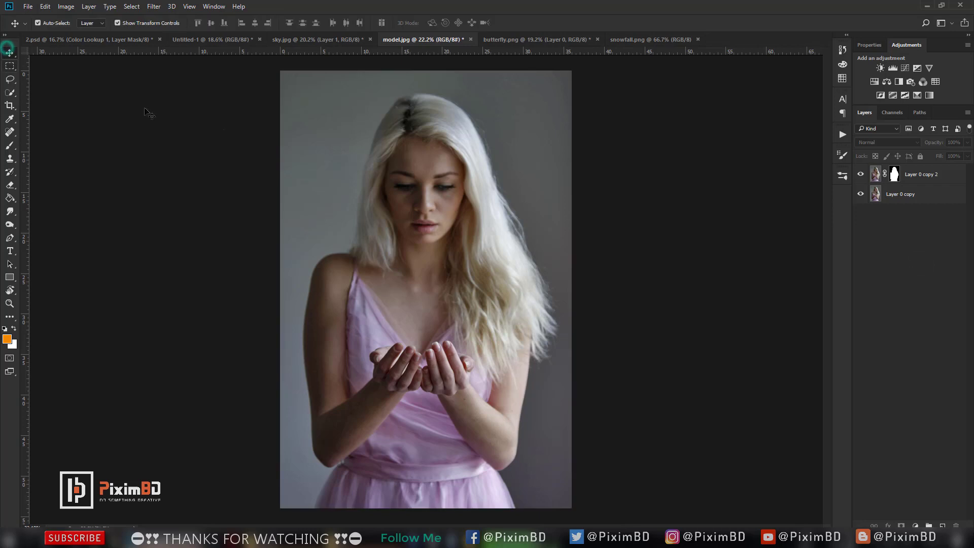
{"action": "left_click", "coordinate": [861, 194]}
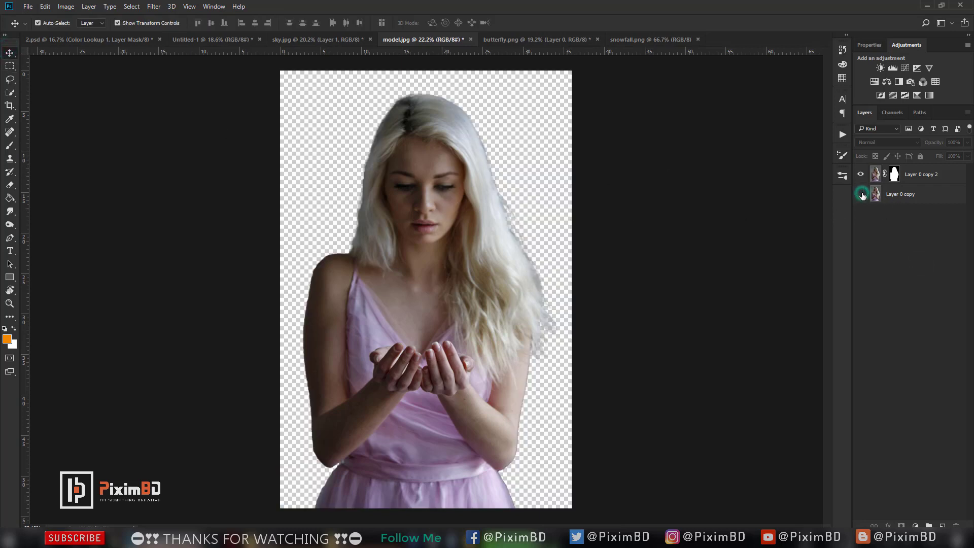
{"action": "left_click", "coordinate": [861, 195]}
{"action": "left_click", "coordinate": [861, 194]}
{"action": "left_click", "coordinate": [861, 195]}
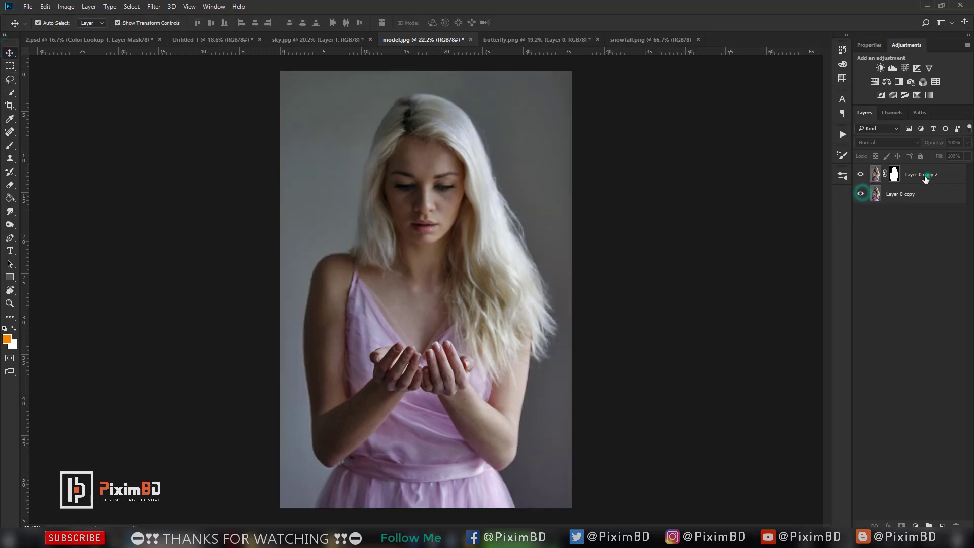
{"action": "left_click_drag", "start_coordinate": [933, 174], "coordinate": [444, 291]}
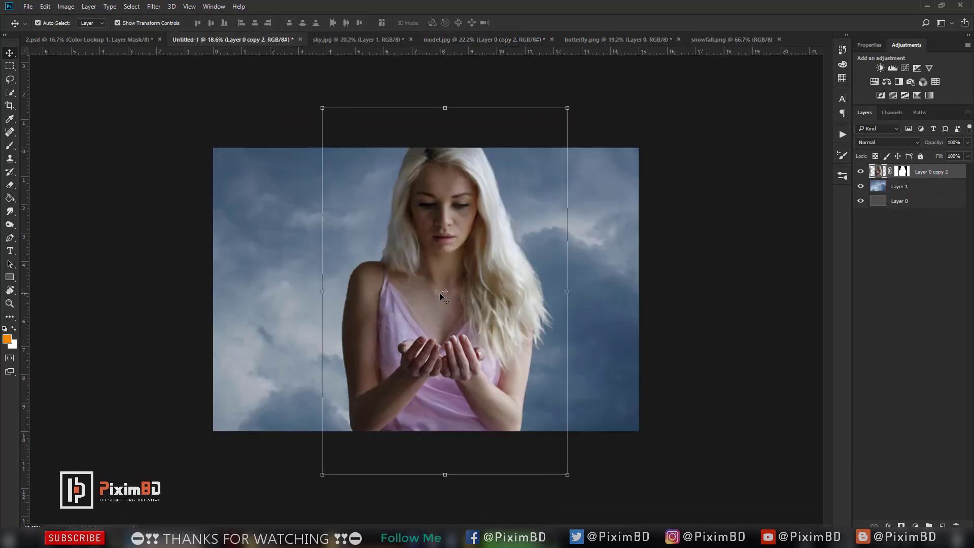
Scale the model layer down proportionally to about 74% and move it slightly left of the canvas centre.
{"action": "scroll", "coordinate": [437, 294], "scroll_direction": "down", "scroll_amount": 2}
{"action": "scroll", "coordinate": [436, 297], "scroll_direction": "up", "scroll_amount": 1}
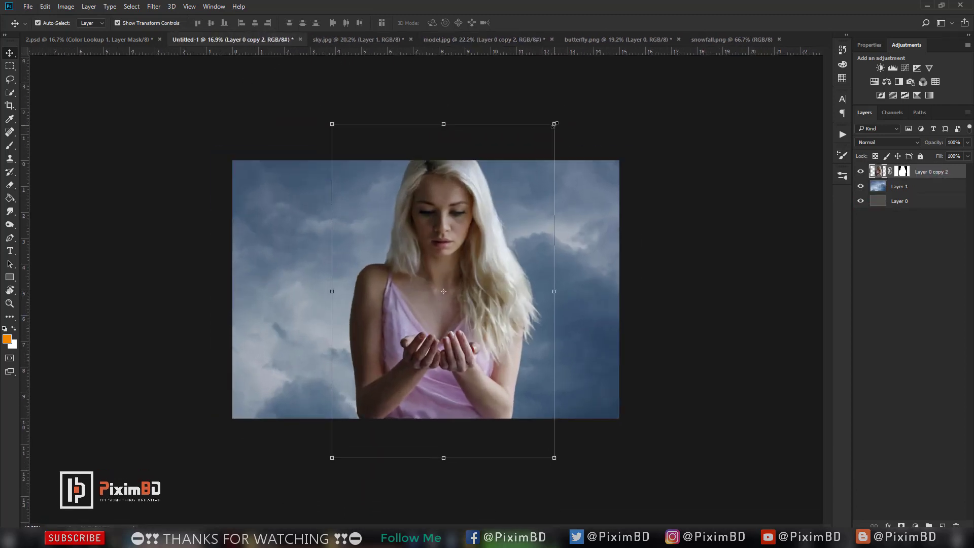
{"action": "left_click_drag", "start_coordinate": [555, 122], "coordinate": [521, 158]}
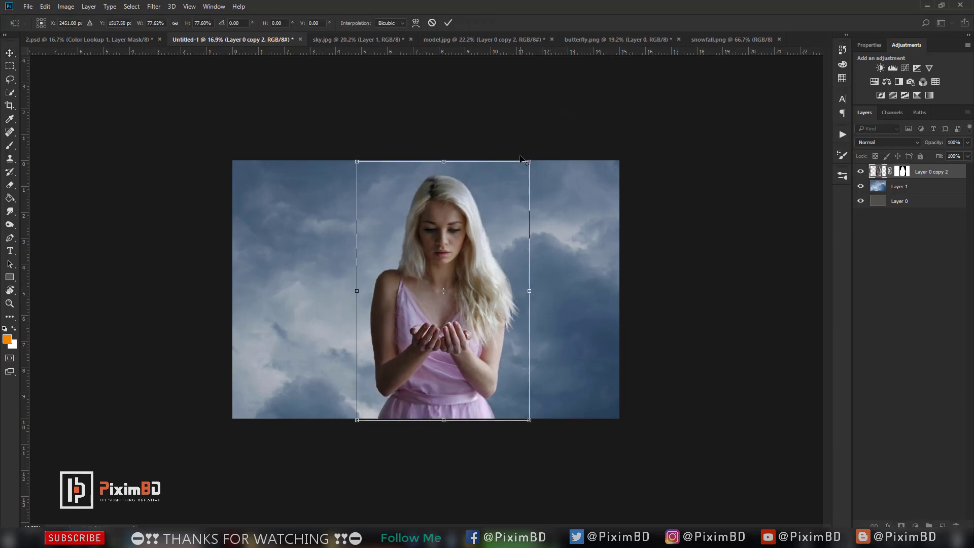
{"action": "left_click_drag", "start_coordinate": [460, 207], "coordinate": [443, 205]}
{"action": "left_click_drag", "start_coordinate": [511, 159], "coordinate": [509, 162]}
{"action": "left_click_drag", "start_coordinate": [441, 212], "coordinate": [421, 222]}
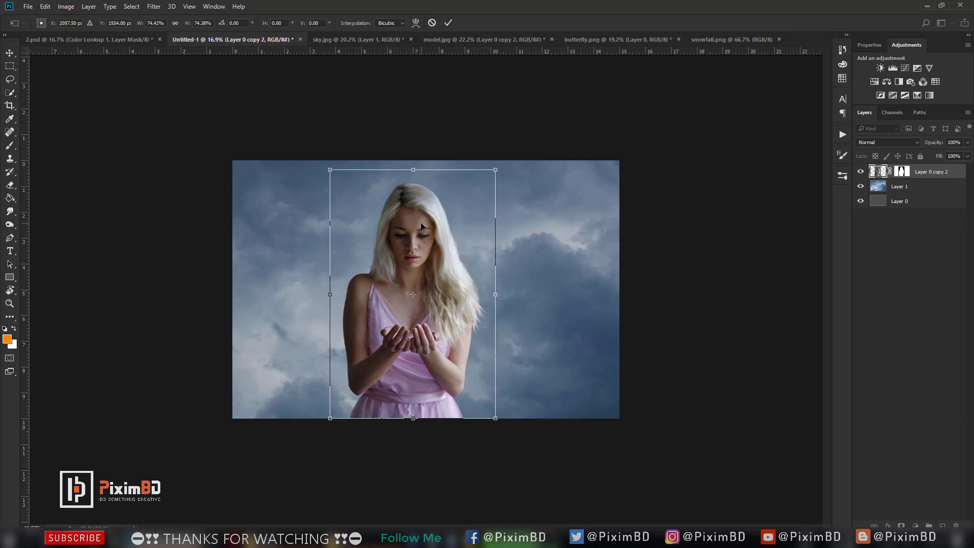
Fine-tune the model's horizontal position to the canvas centre at X of about 2245 px and apply the transform.
{"action": "key", "text": "Right"}
{"action": "key", "text": "Right"}
{"action": "key", "text": "Left"}
{"action": "key", "text": "Left"}
{"action": "key", "text": "Left"}
{"action": "key", "text": "Left"}
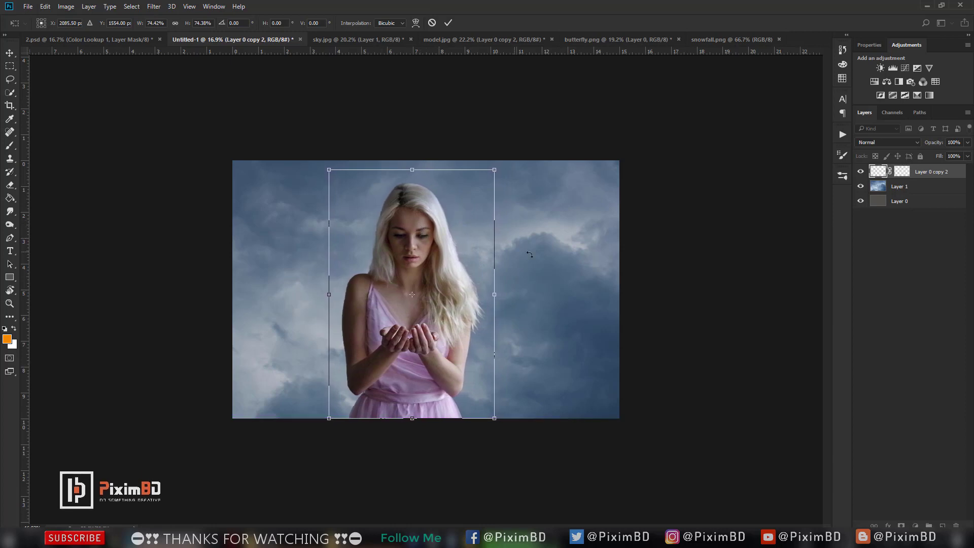
{"action": "left_click_drag", "start_coordinate": [413, 224], "coordinate": [425, 227]}
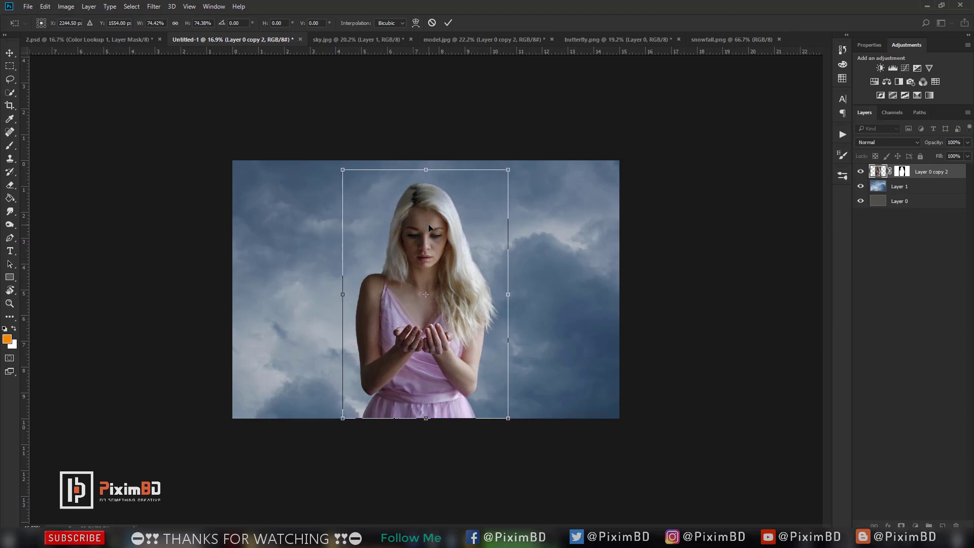
{"action": "key", "text": "Return"}
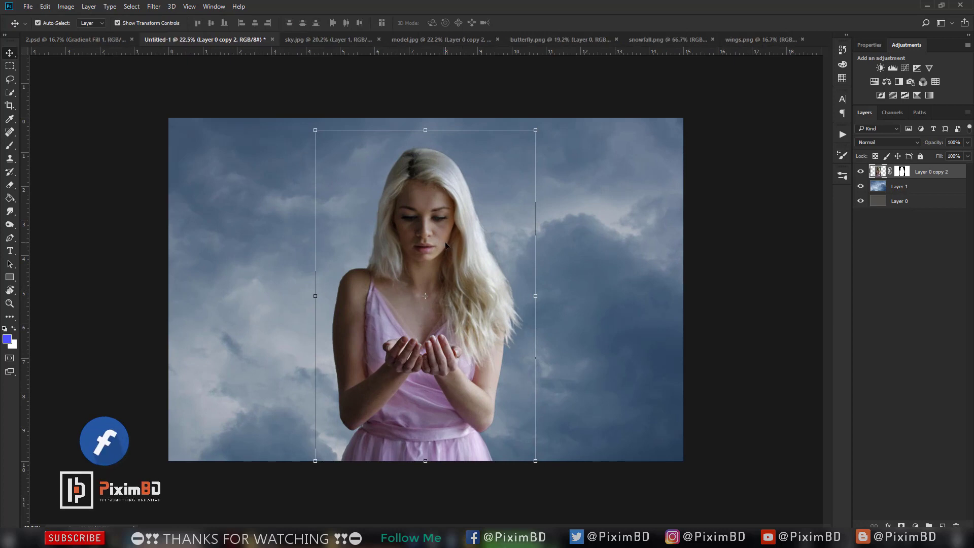
Scale the model down further to about 90%, lower it so the dress meets the canvas's bottom edge, and apply the transform.
{"action": "left_click", "coordinate": [535, 131]}
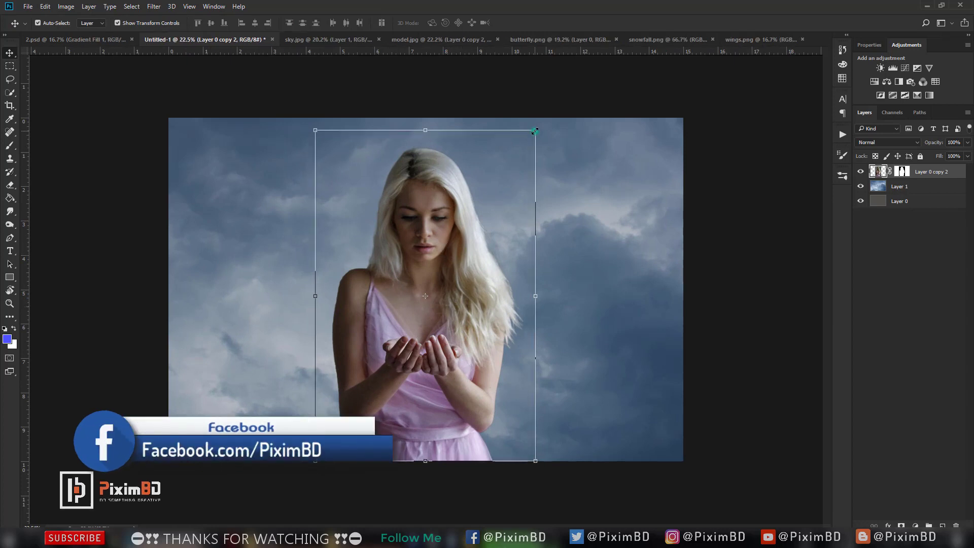
{"action": "left_click_drag", "start_coordinate": [535, 131], "coordinate": [523, 148]}
{"action": "left_click_drag", "start_coordinate": [455, 229], "coordinate": [455, 247]}
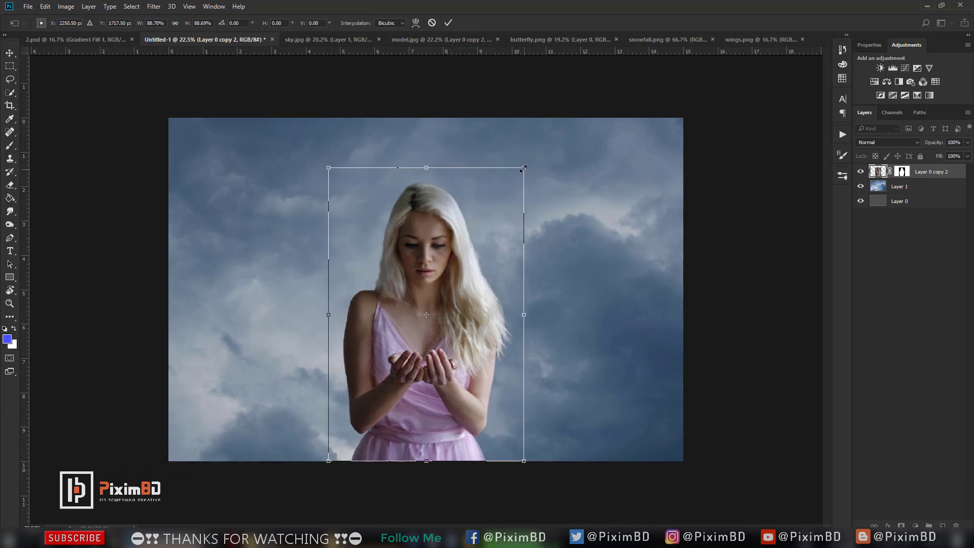
{"action": "left_click_drag", "start_coordinate": [523, 168], "coordinate": [524, 165]}
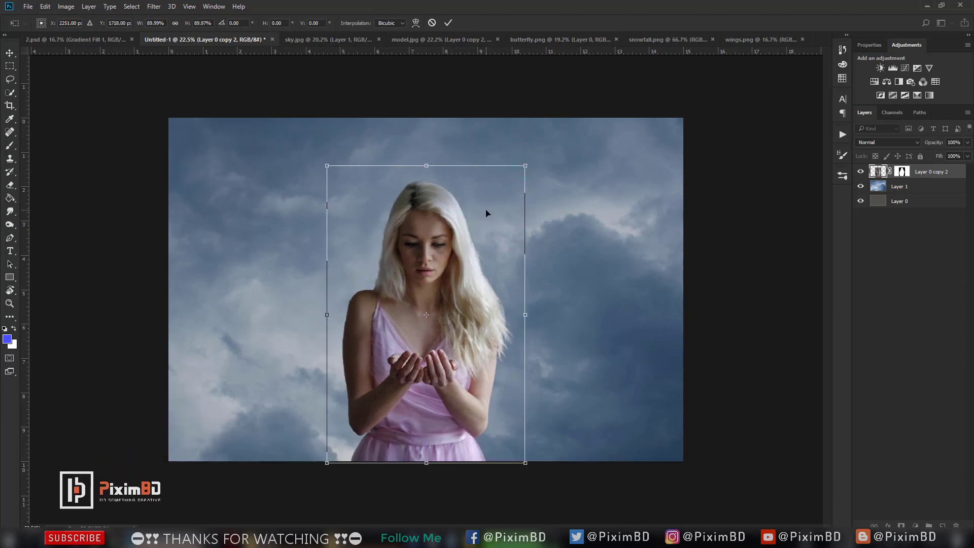
{"action": "key", "text": "Return"}
{"action": "left_click", "coordinate": [922, 268]}
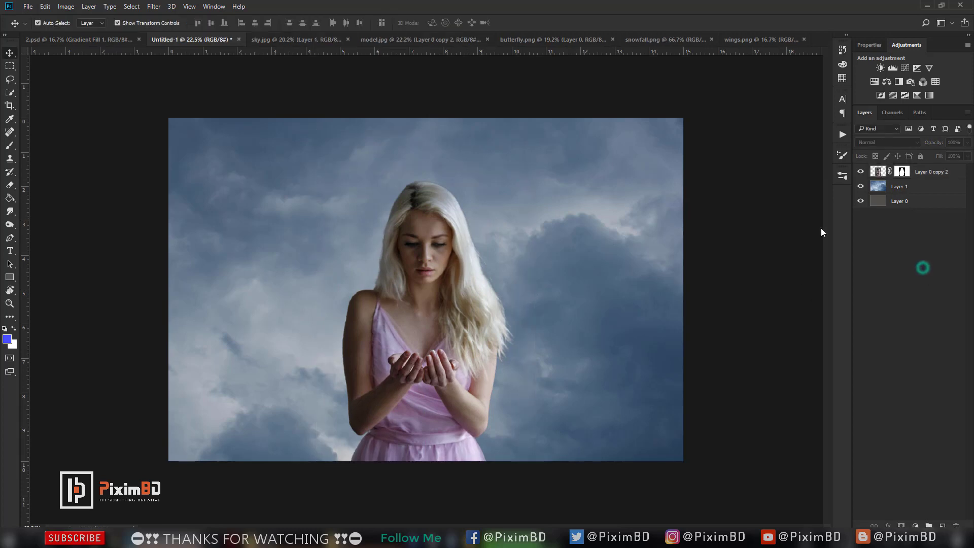
{"action": "scroll", "coordinate": [453, 311], "scroll_direction": "up", "scroll_amount": 1}
{"action": "scroll", "coordinate": [452, 312], "scroll_direction": "down", "scroll_amount": 3}
{"action": "scroll", "coordinate": [453, 312], "scroll_direction": "up", "scroll_amount": 1}
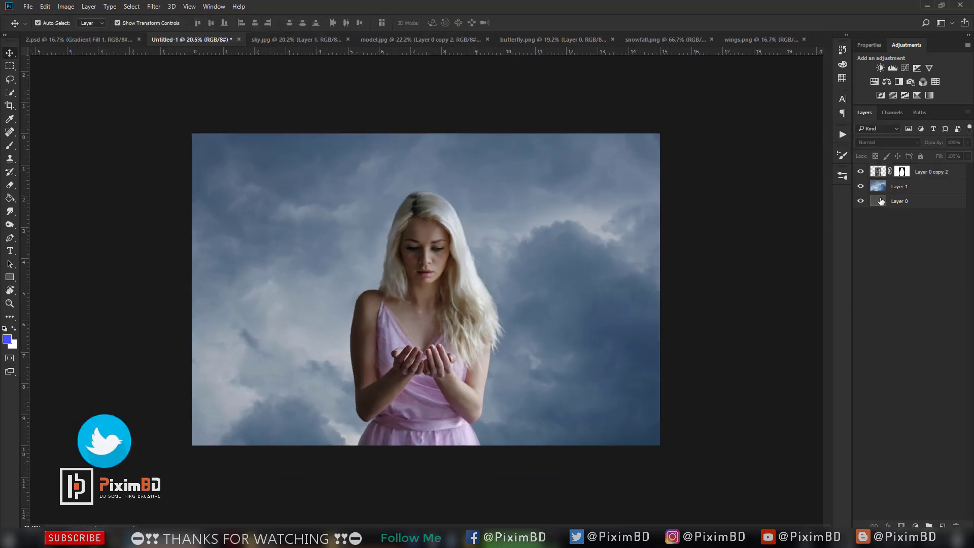
Add a Gradient Fill layer above the model with a linear blue-to-transparent gradient rising from the bottom of the canvas.
{"action": "left_click", "coordinate": [924, 187]}
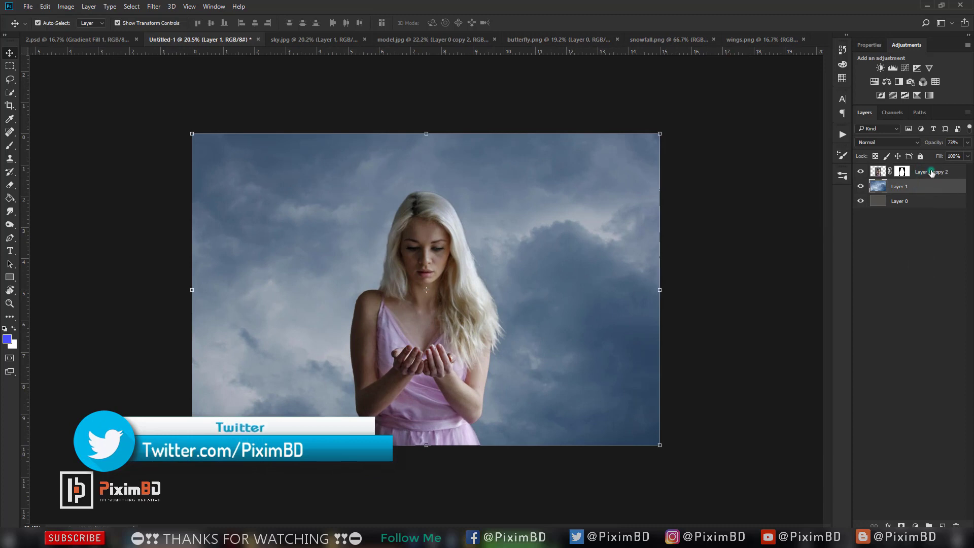
{"action": "left_click", "coordinate": [931, 172]}
{"action": "left_click", "coordinate": [915, 526]}
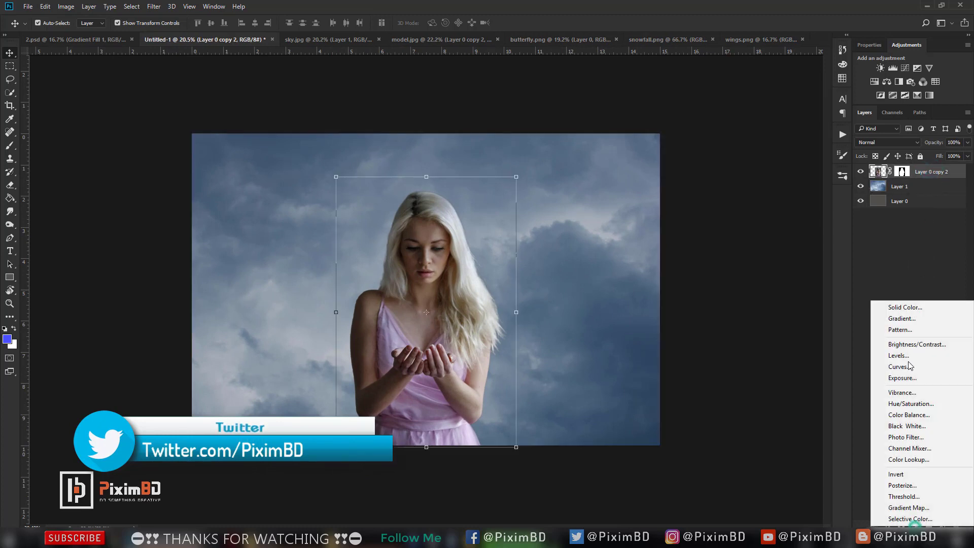
{"action": "left_click", "coordinate": [905, 318]}
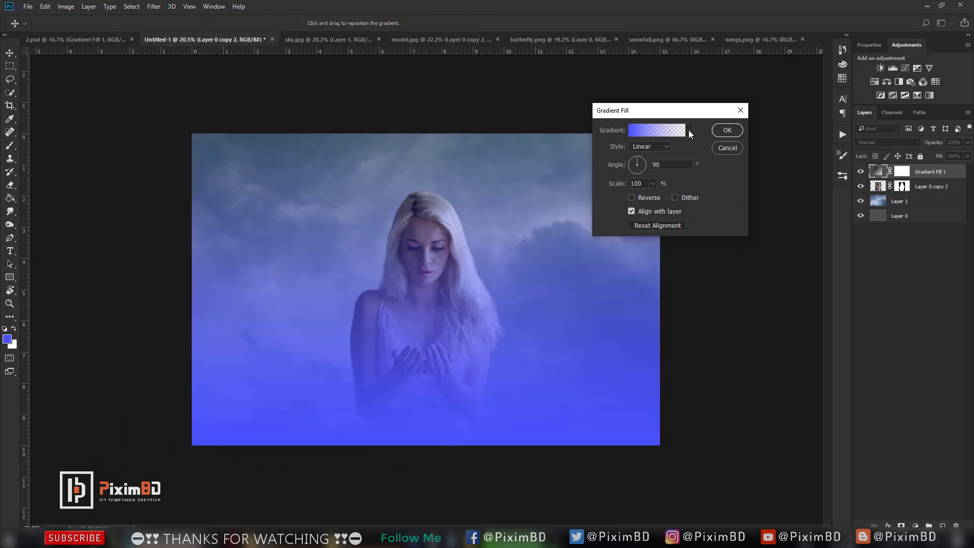
{"action": "left_click", "coordinate": [689, 132]}
{"action": "left_click", "coordinate": [689, 132]}
{"action": "left_click", "coordinate": [727, 130]}
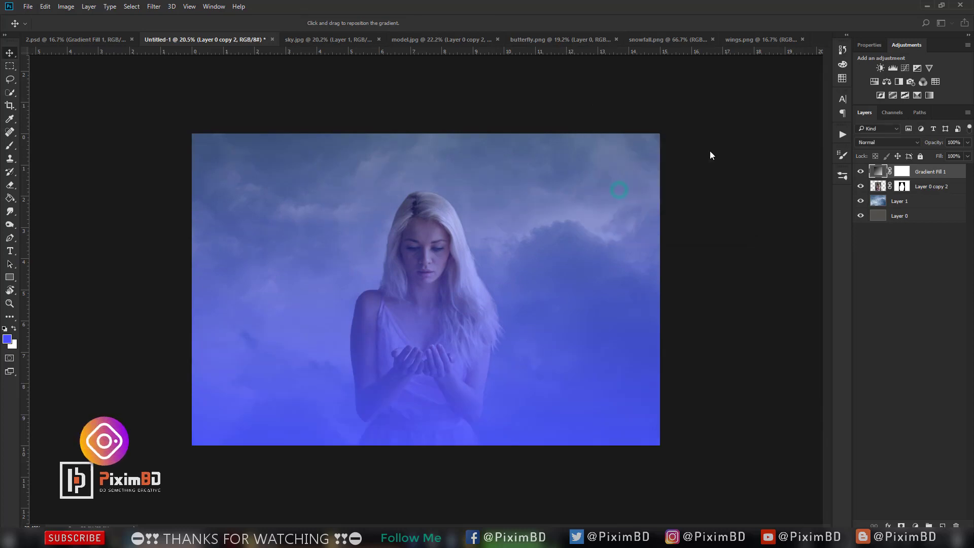
Reduce the opacity of the Gradient Fill layer above the model to 44%.
{"action": "key", "text": "ctrl+t"}
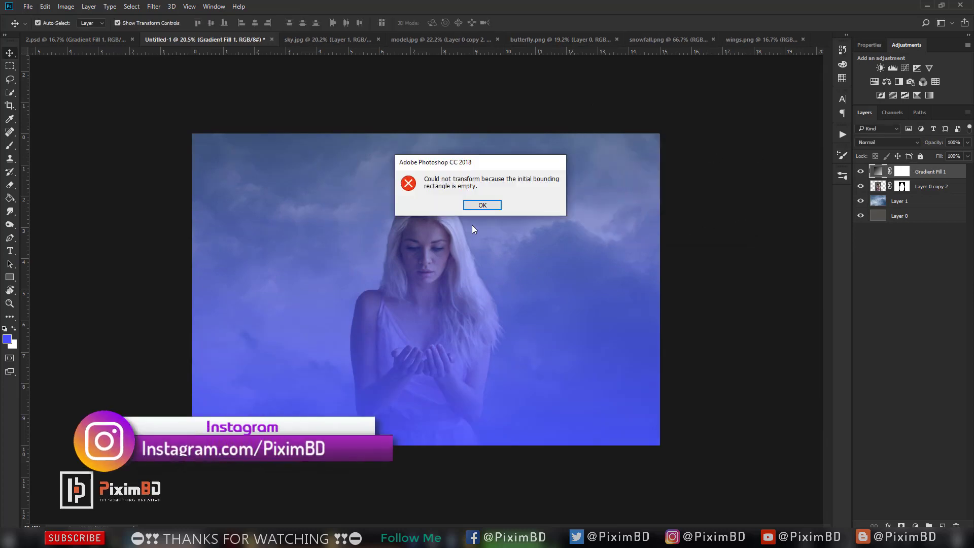
{"action": "left_click", "coordinate": [490, 205]}
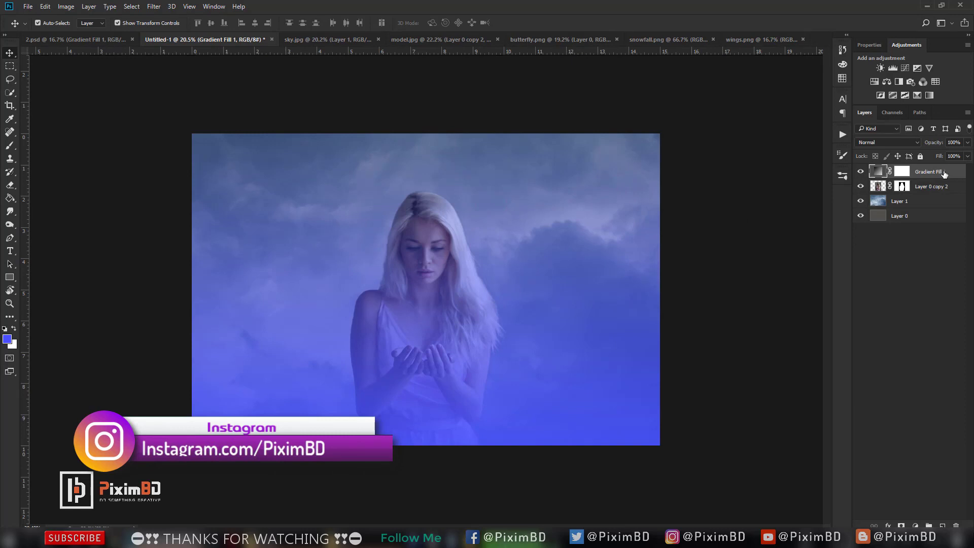
{"action": "left_click_drag", "start_coordinate": [933, 142], "coordinate": [933, 145]}
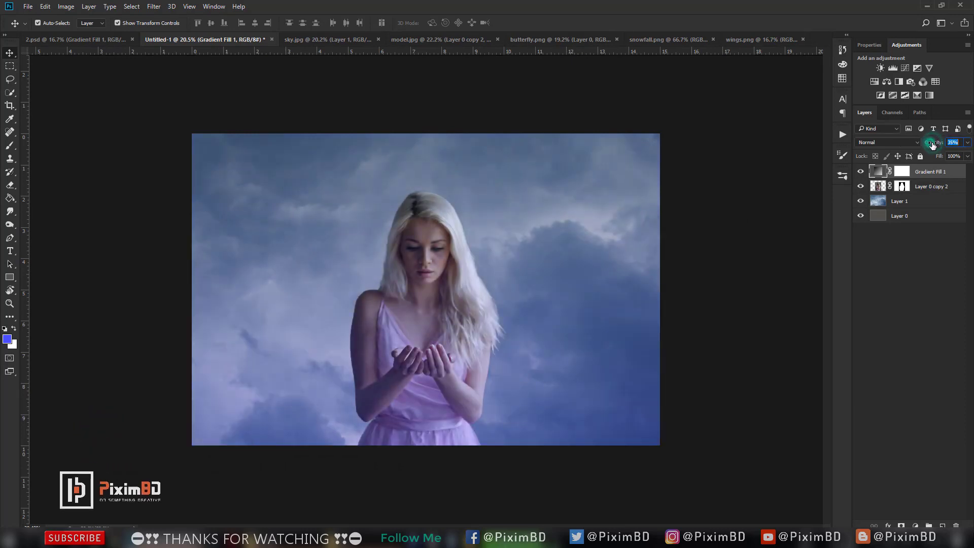
{"action": "left_click_drag", "start_coordinate": [934, 145], "coordinate": [934, 146]}
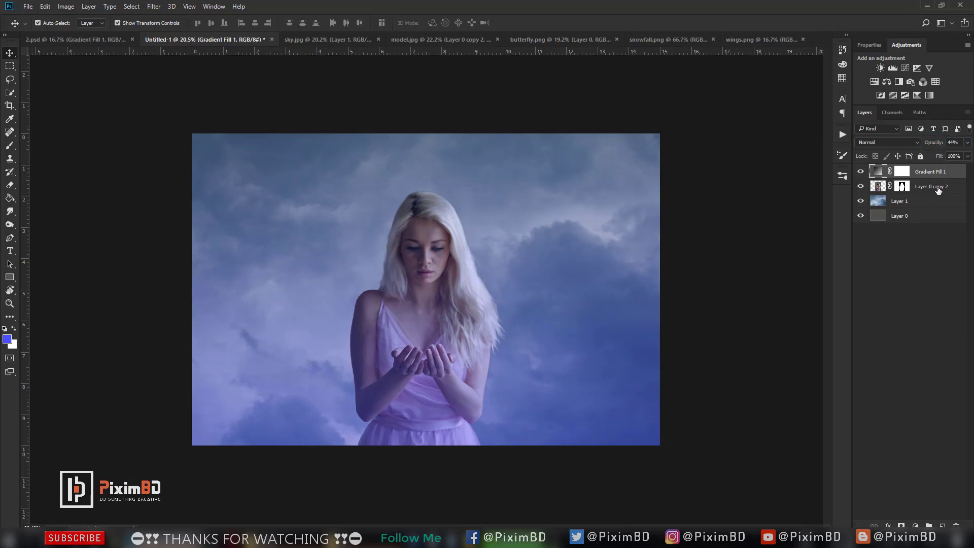
{"action": "left_click", "coordinate": [915, 526]}
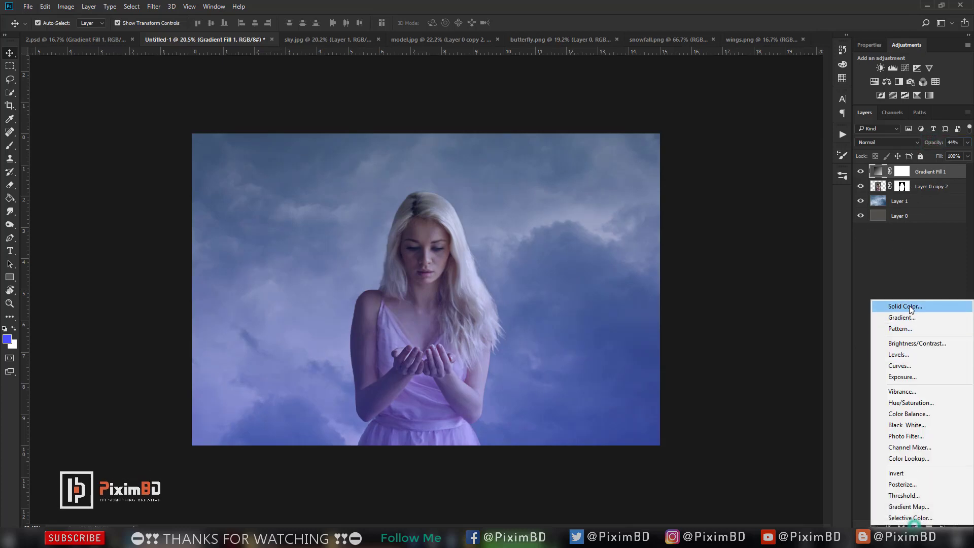
{"action": "left_click", "coordinate": [908, 305]}
{"action": "left_click", "coordinate": [892, 157]}
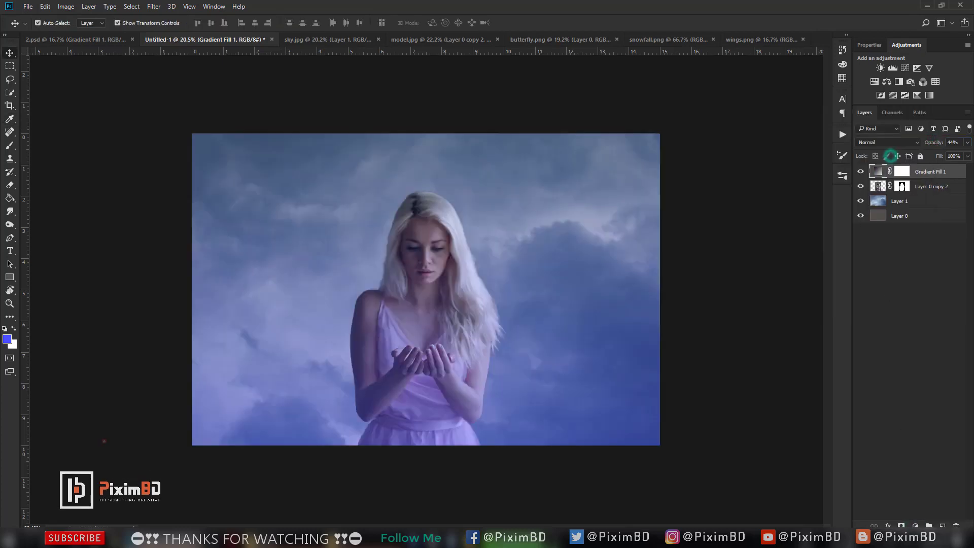
Add a second linear Gradient Fill layer, reversed so the blue descends from the canvas's upper edge, with its scale at 188%.
{"action": "left_click", "coordinate": [914, 525]}
{"action": "left_click", "coordinate": [901, 316]}
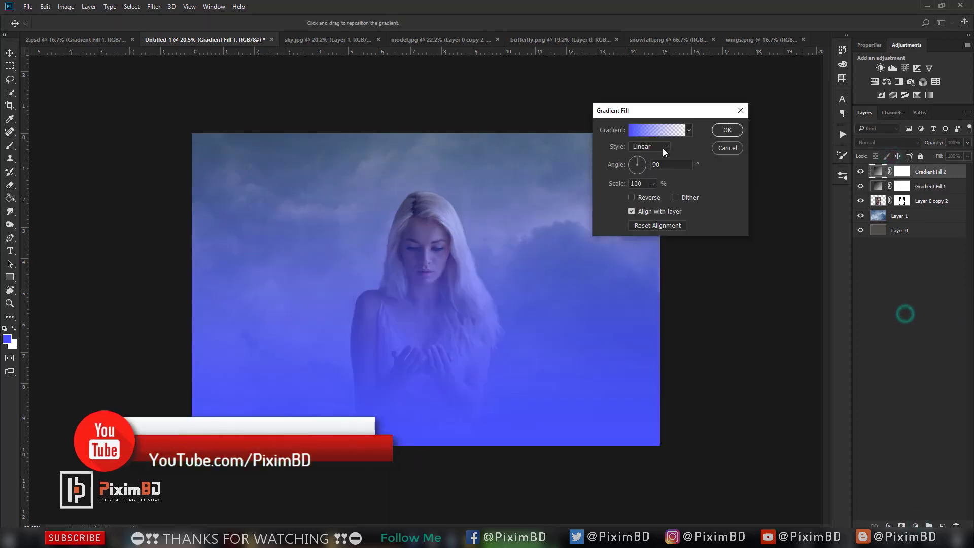
{"action": "left_click", "coordinate": [689, 130]}
{"action": "left_click", "coordinate": [689, 130]}
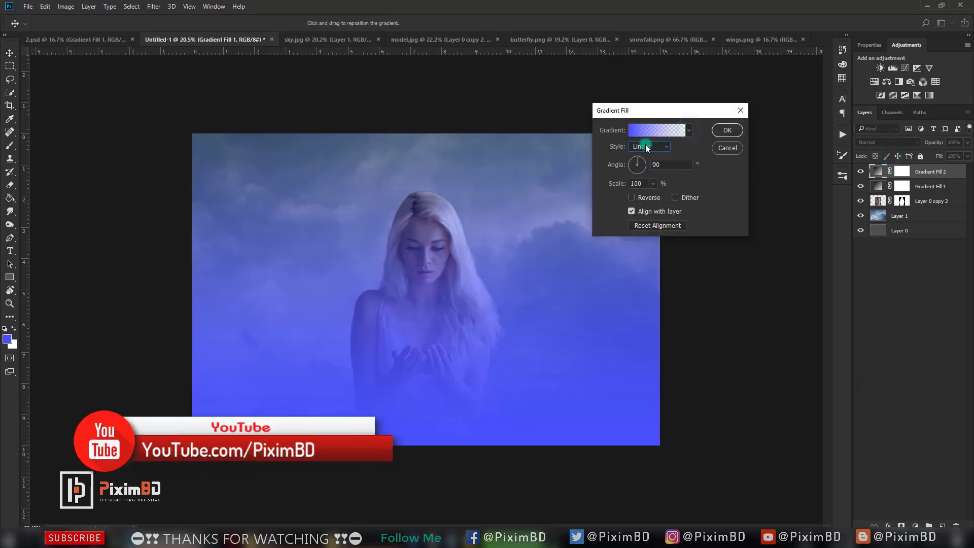
{"action": "left_click_drag", "start_coordinate": [460, 404], "coordinate": [471, 186]}
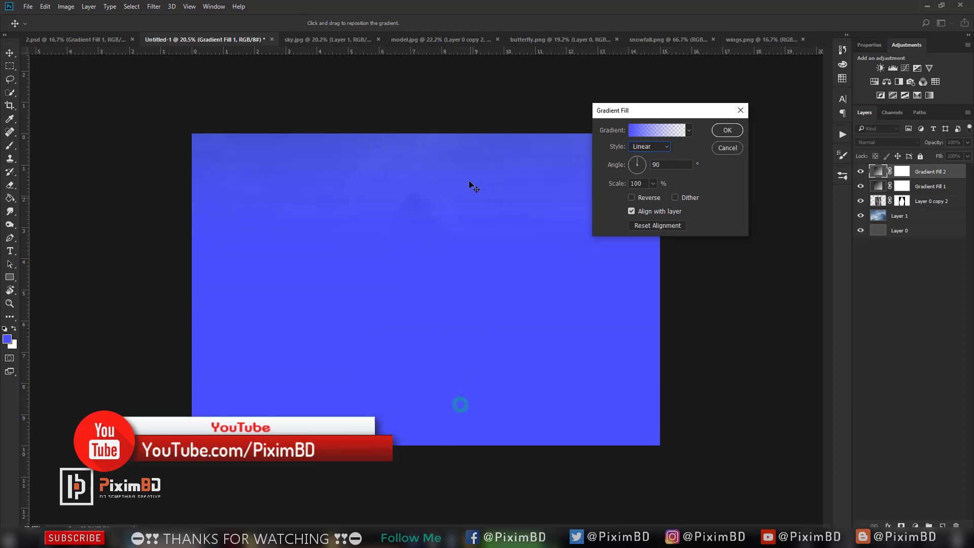
{"action": "left_click", "coordinate": [632, 197]}
{"action": "left_click_drag", "start_coordinate": [496, 258], "coordinate": [494, 238]}
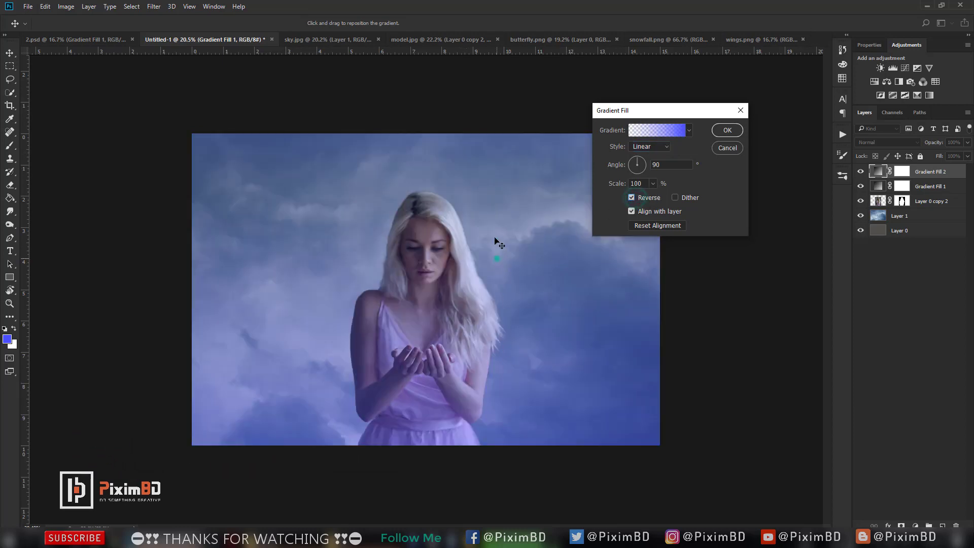
{"action": "left_click_drag", "start_coordinate": [487, 332], "coordinate": [482, 360]}
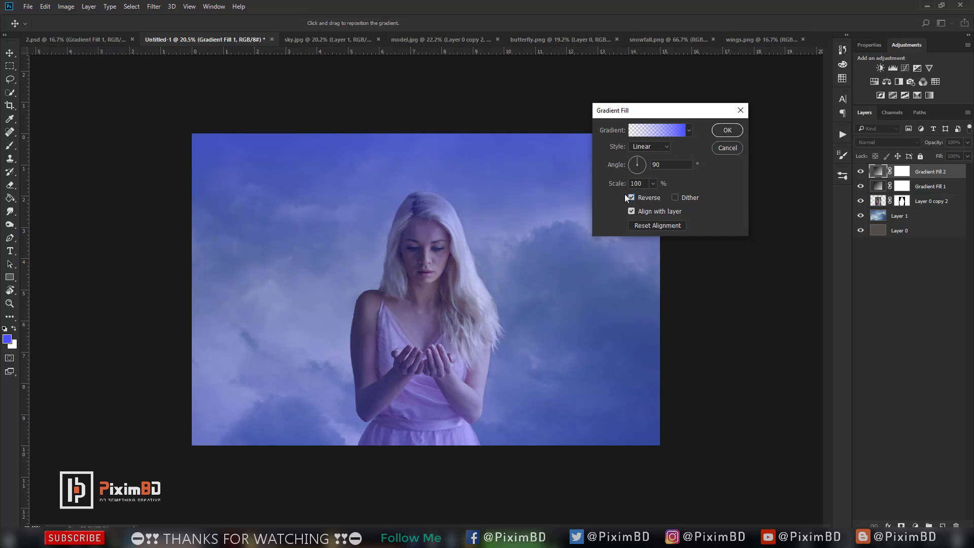
{"action": "left_click_drag", "start_coordinate": [641, 193], "coordinate": [639, 192]}
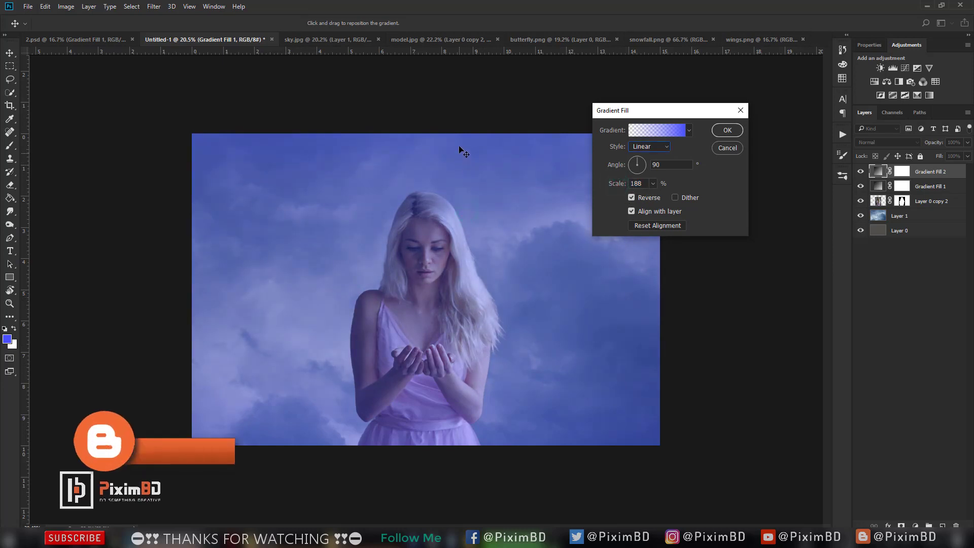
{"action": "key", "text": "Return"}
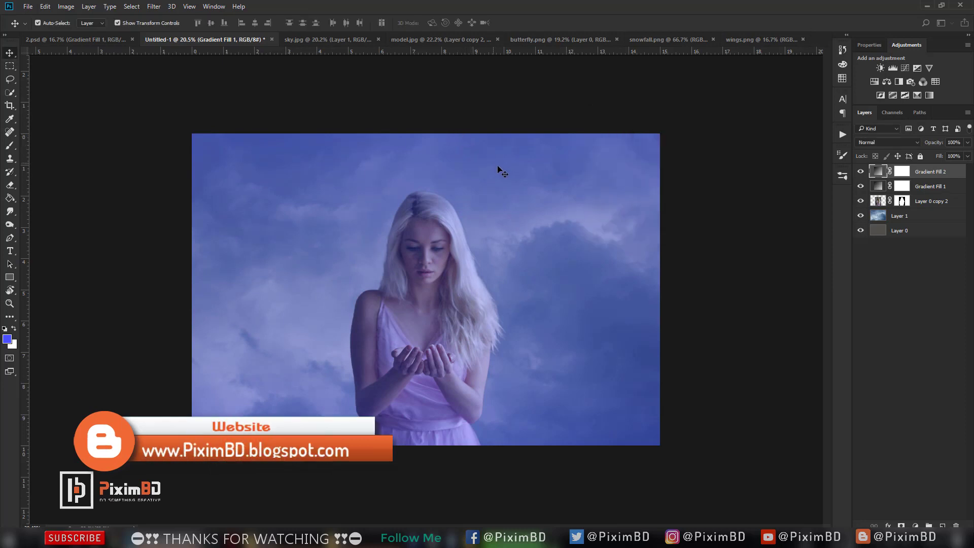
Set the scale of Gradient Fill 1 to 121% and adjust that layer's opacity to strengthen the blue near the canvas's bottom.
{"action": "double_click", "coordinate": [878, 186]}
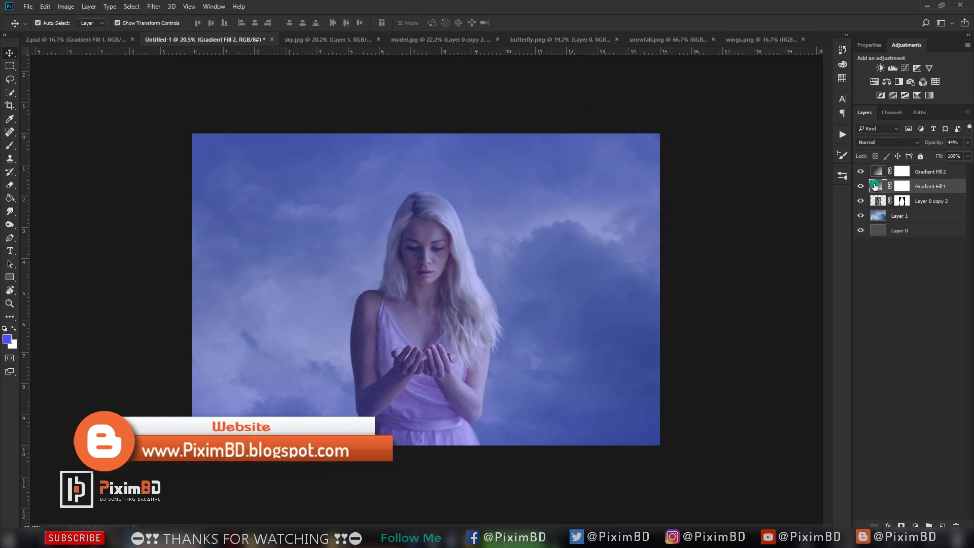
{"action": "left_click_drag", "start_coordinate": [616, 187], "coordinate": [608, 187]}
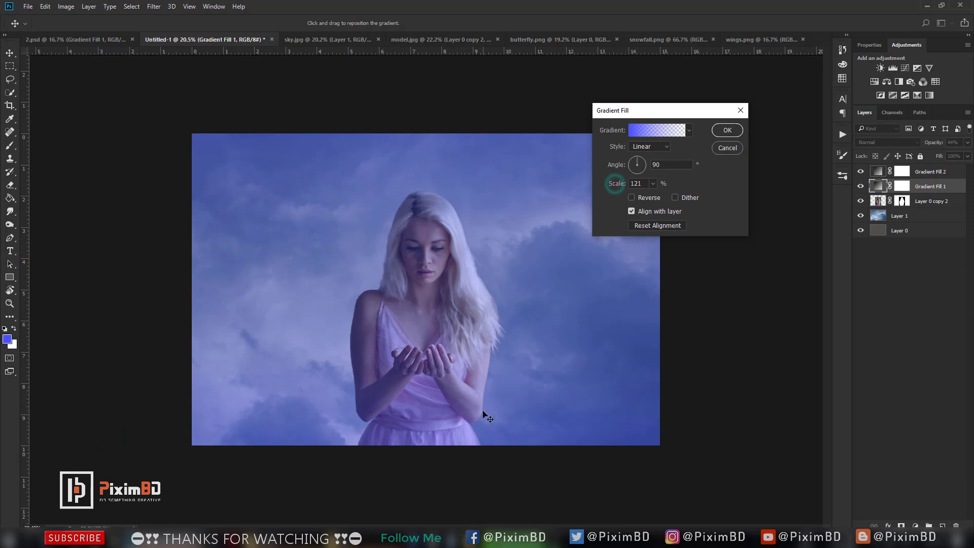
{"action": "left_click", "coordinate": [727, 130]}
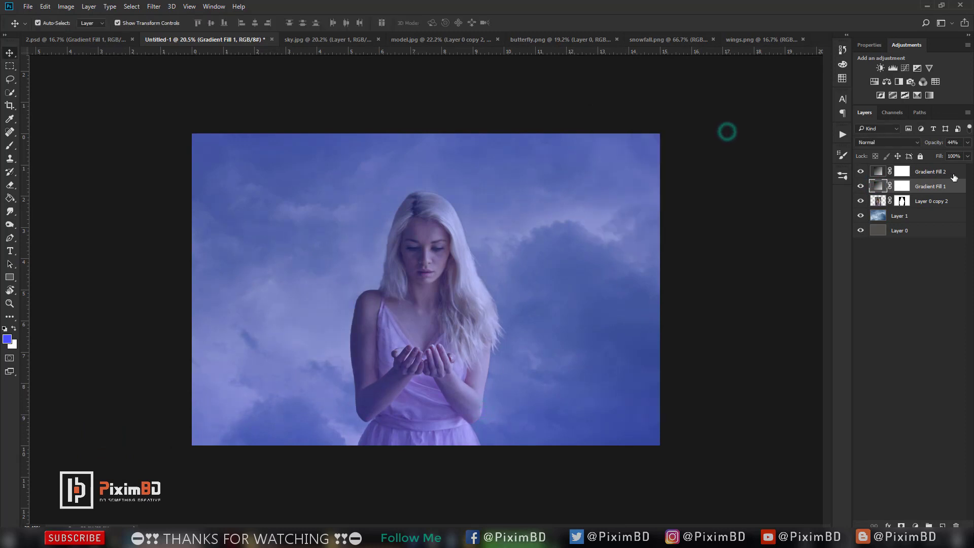
{"action": "left_click_drag", "start_coordinate": [928, 142], "coordinate": [937, 144]}
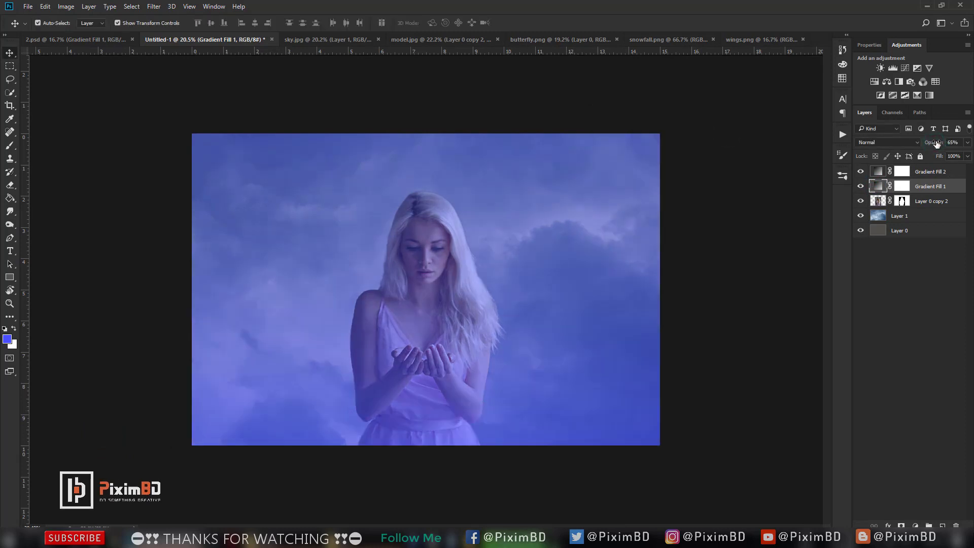
Lower the opacity of the Gradient Fill 2 layer to 84% and deselect all layers.
{"action": "left_click", "coordinate": [538, 410]}
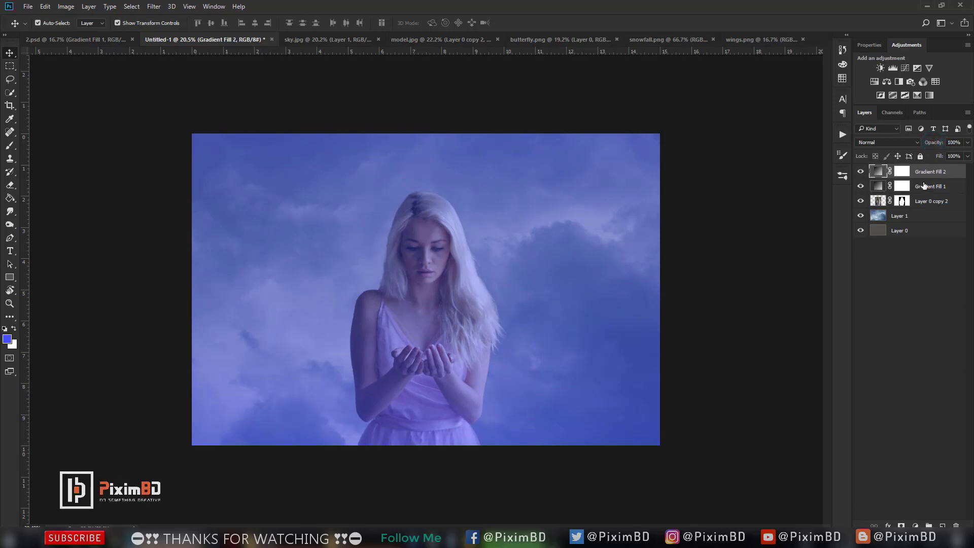
{"action": "left_click", "coordinate": [923, 186]}
{"action": "left_click", "coordinate": [521, 425]}
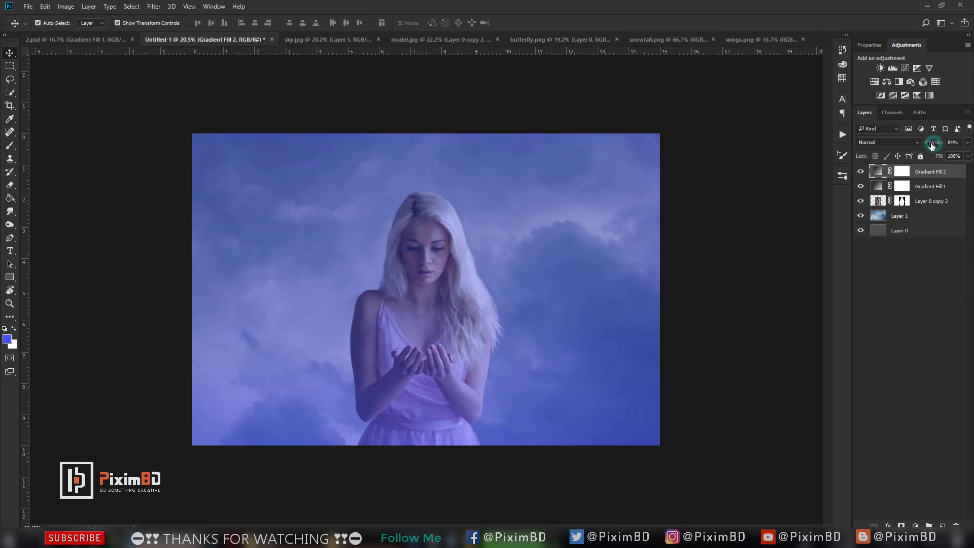
{"action": "left_click", "coordinate": [938, 276]}
{"action": "scroll", "coordinate": [464, 311], "scroll_direction": "down", "scroll_amount": 1}
{"action": "scroll", "coordinate": [464, 310], "scroll_direction": "up", "scroll_amount": 1}
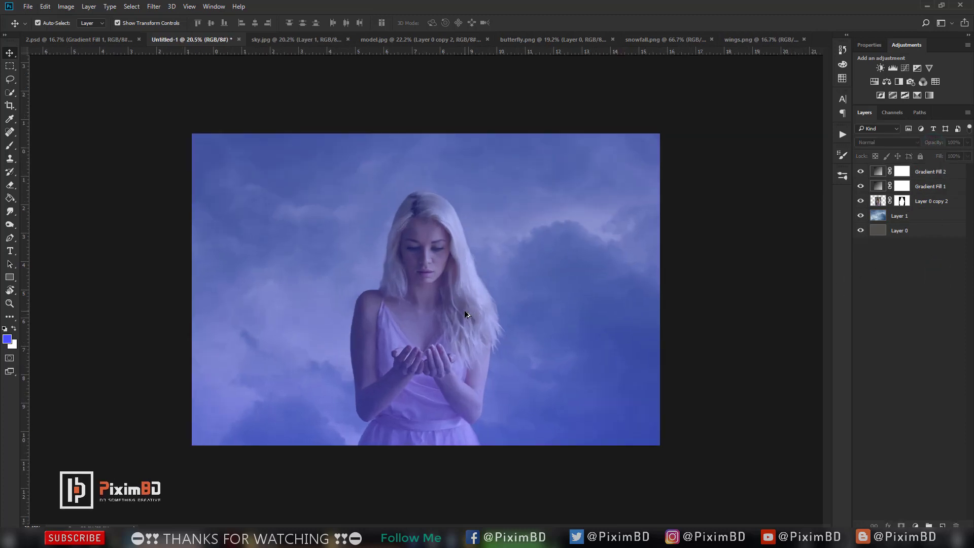
{"action": "scroll", "coordinate": [463, 320], "scroll_direction": "down", "scroll_amount": 1}
{"action": "scroll", "coordinate": [464, 321], "scroll_direction": "up", "scroll_amount": 1}
Bring the wings from wings.png into the composite on a layer between the sky and the model.
{"action": "left_click", "coordinate": [938, 203]}
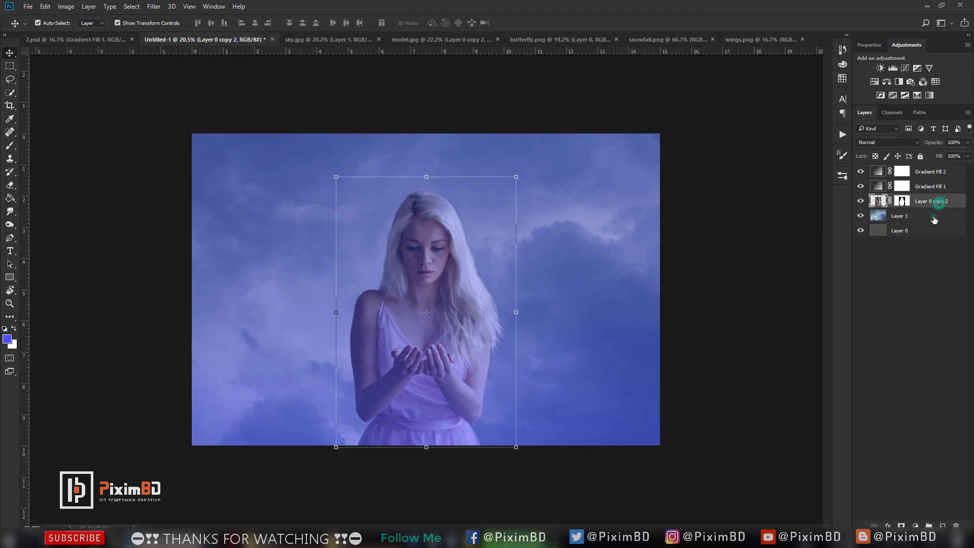
{"action": "left_click", "coordinate": [932, 216]}
{"action": "left_click", "coordinate": [774, 44]}
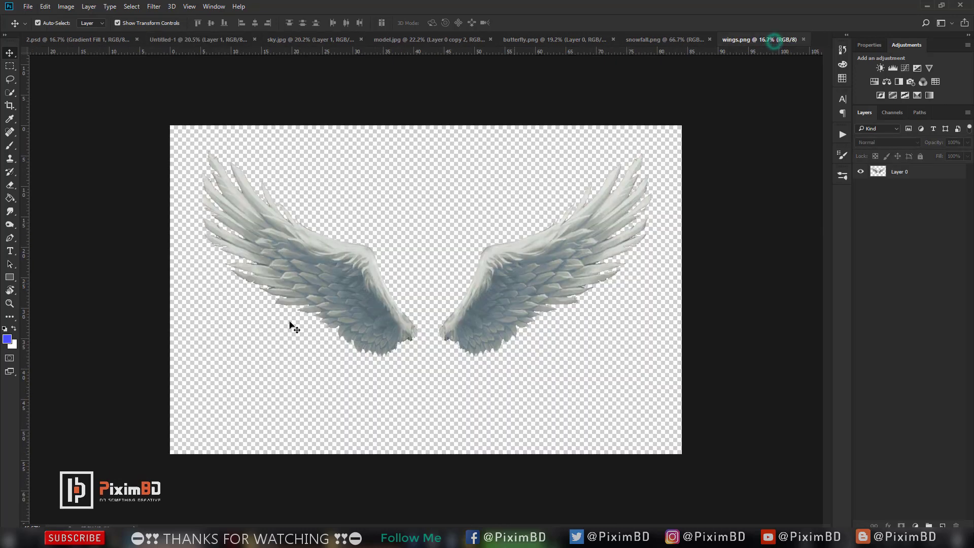
{"action": "left_click_drag", "start_coordinate": [340, 265], "coordinate": [403, 260]}
{"action": "left_click_drag", "start_coordinate": [550, 251], "coordinate": [587, 248]}
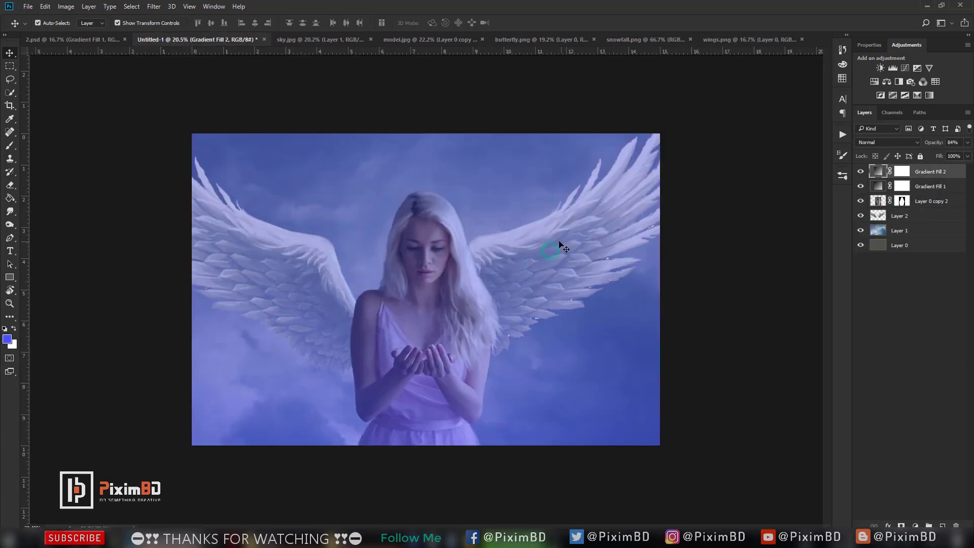
Scale the wings layer down proportionally to about 80%, centre it behind the model's shoulders and apply the transform.
{"action": "left_click", "coordinate": [922, 217]}
{"action": "key", "text": "ctrl+t"}
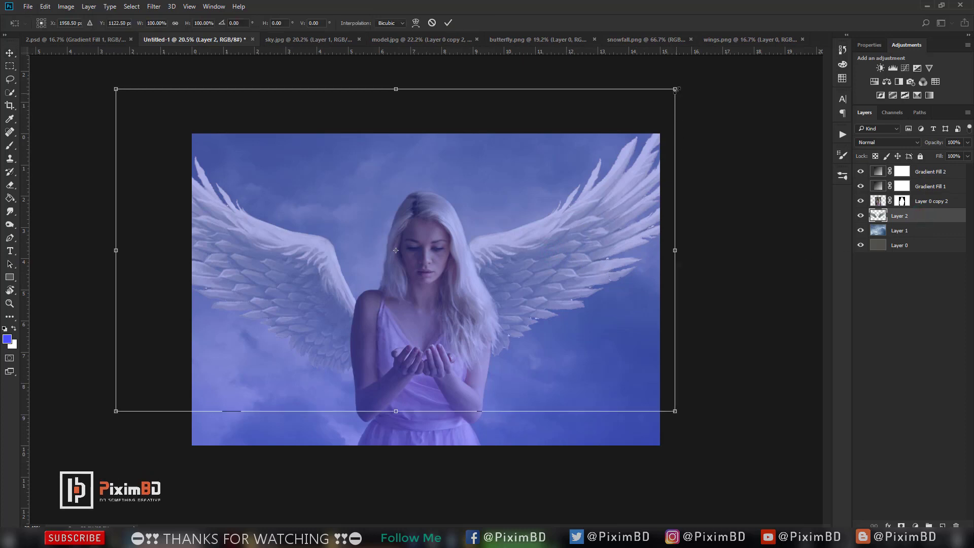
{"action": "left_click_drag", "start_coordinate": [674, 90], "coordinate": [636, 150]}
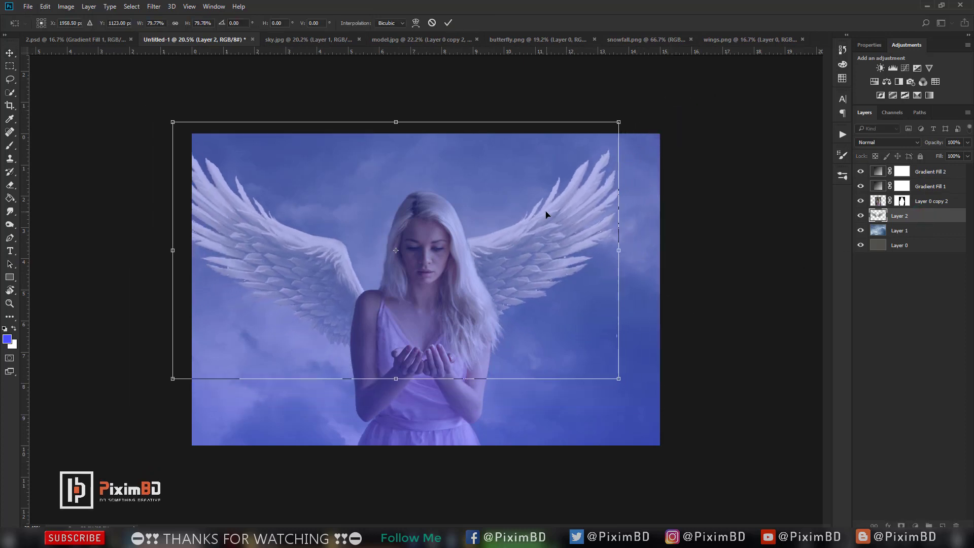
{"action": "left_click_drag", "start_coordinate": [547, 215], "coordinate": [579, 234]}
{"action": "key", "text": "shift+Left"}
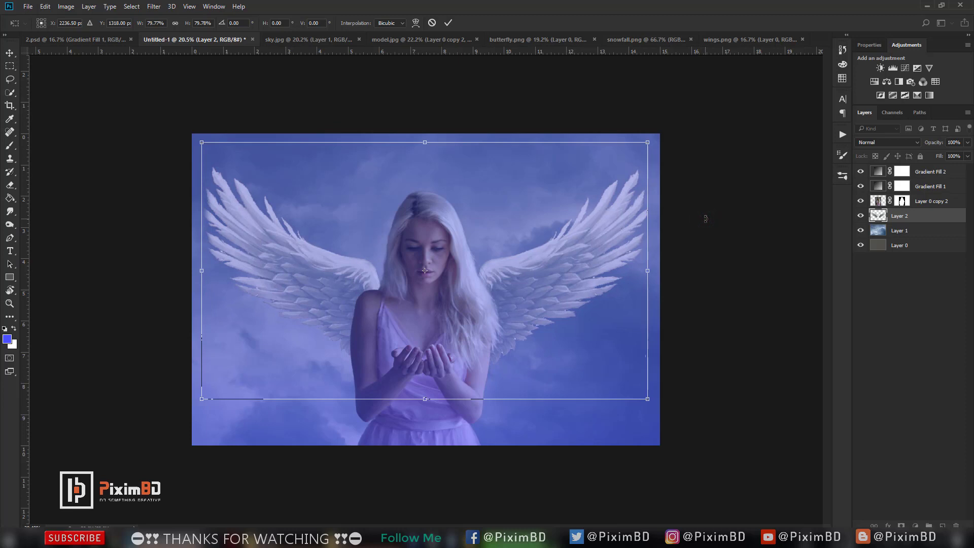
{"action": "key", "text": "Return"}
Rotate the model layer by about -0.36 degrees and apply the transform.
{"action": "left_click", "coordinate": [949, 205]}
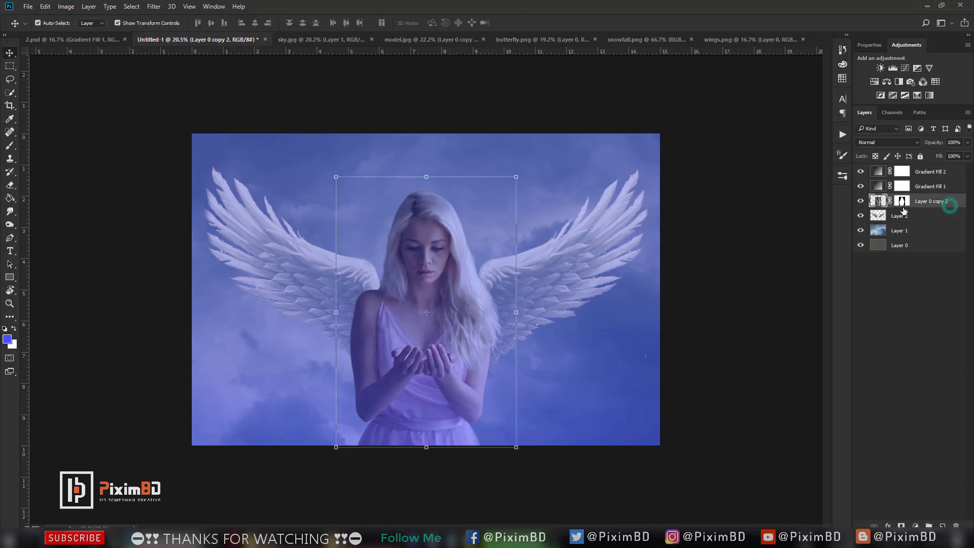
{"action": "key", "text": "ctrl+t"}
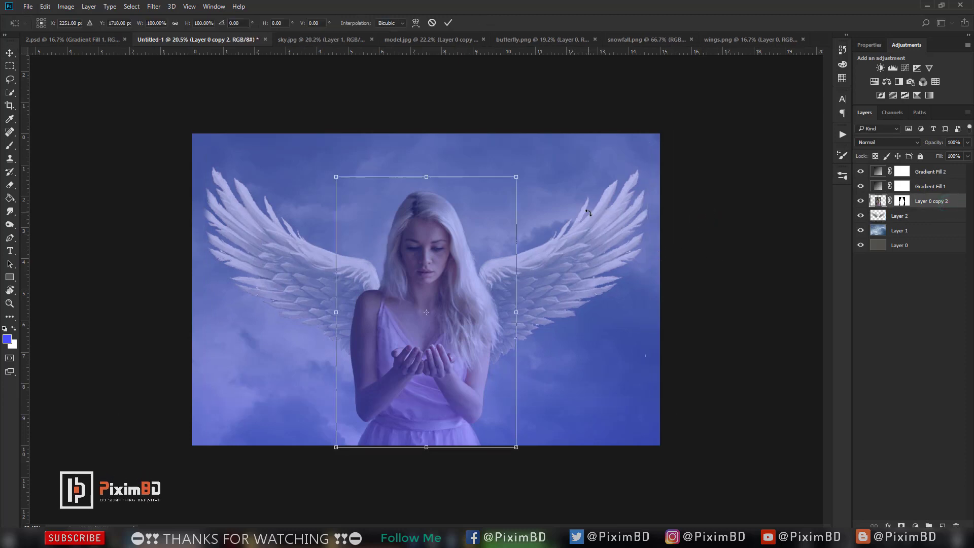
{"action": "left_click_drag", "start_coordinate": [588, 212], "coordinate": [589, 210]}
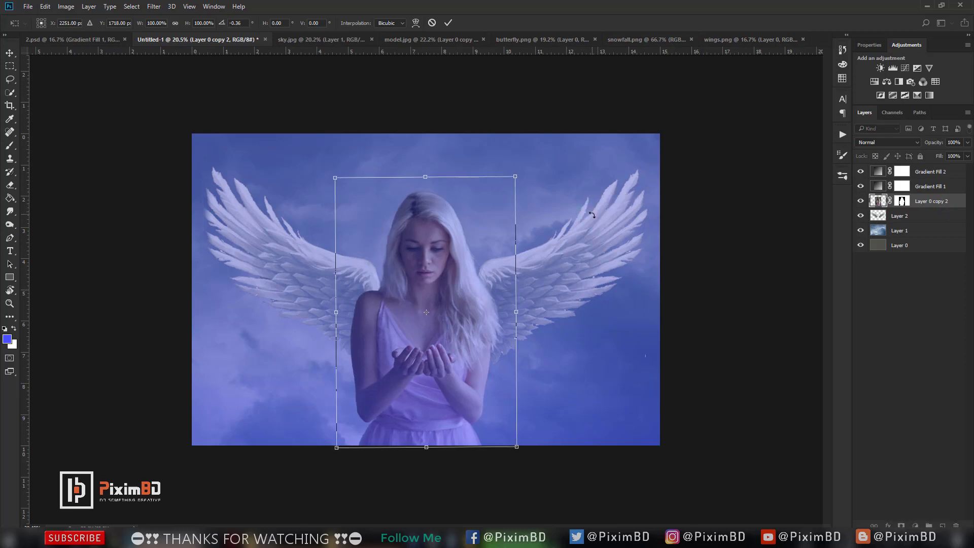
{"action": "key", "text": "Return"}
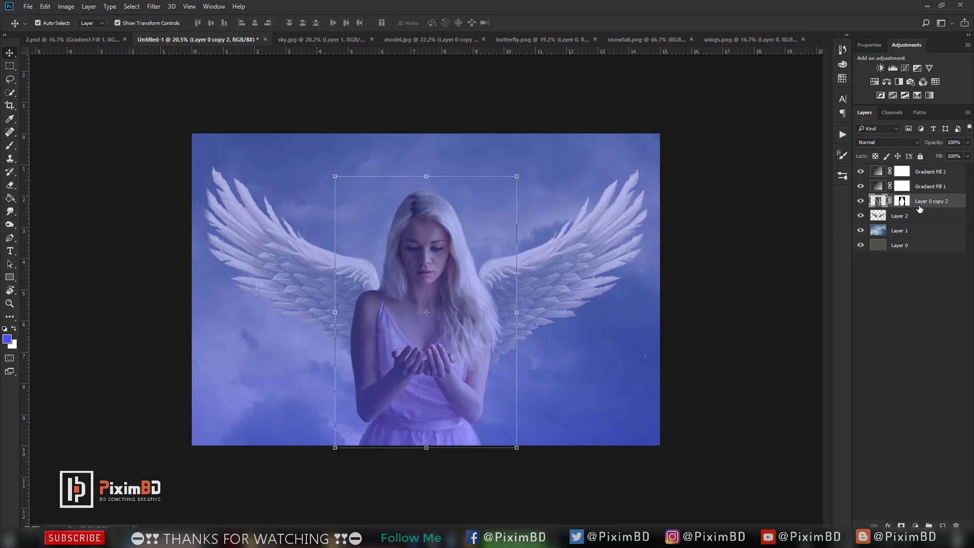
Nudge the wings layer slightly right to an X position of 2236.50 px and apply the transform.
{"action": "left_click", "coordinate": [919, 215]}
{"action": "key", "text": "ctrl+t"}
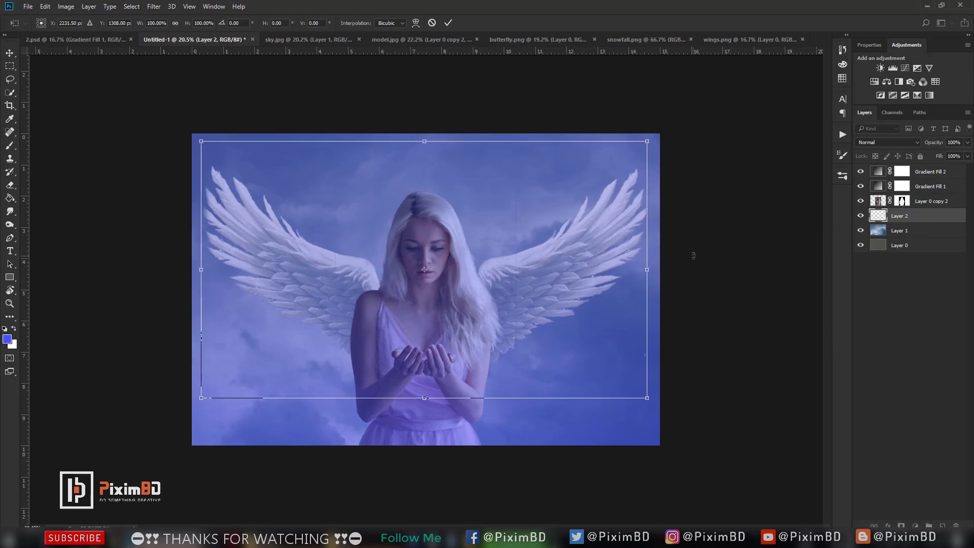
{"action": "key", "text": "shift+Right"}
{"action": "key", "text": "Left"}
{"action": "key", "text": "Left"}
{"action": "key", "text": "Left"}
{"action": "key", "text": "Left"}
{"action": "key", "text": "Left"}
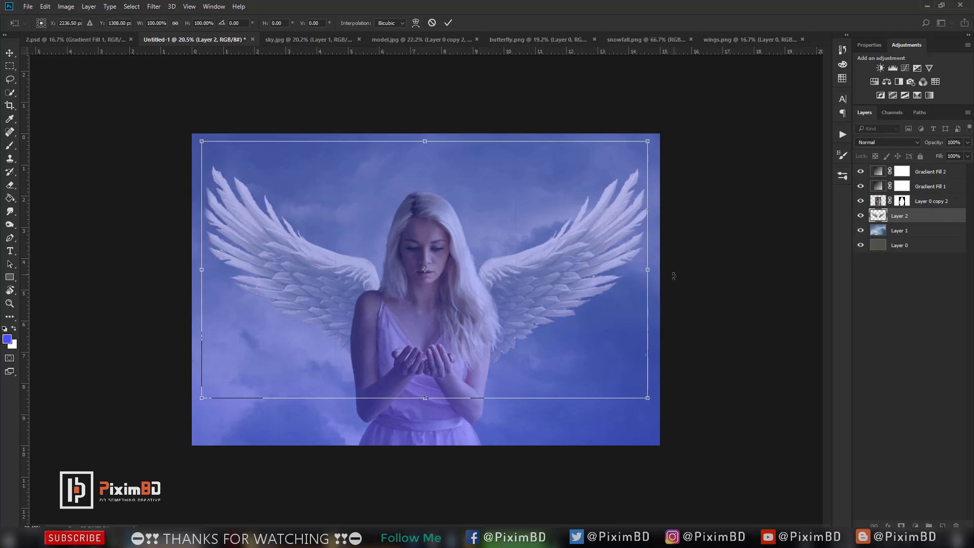
{"action": "key", "text": "Return"}
{"action": "scroll", "coordinate": [580, 315], "scroll_direction": "down", "scroll_amount": 2}
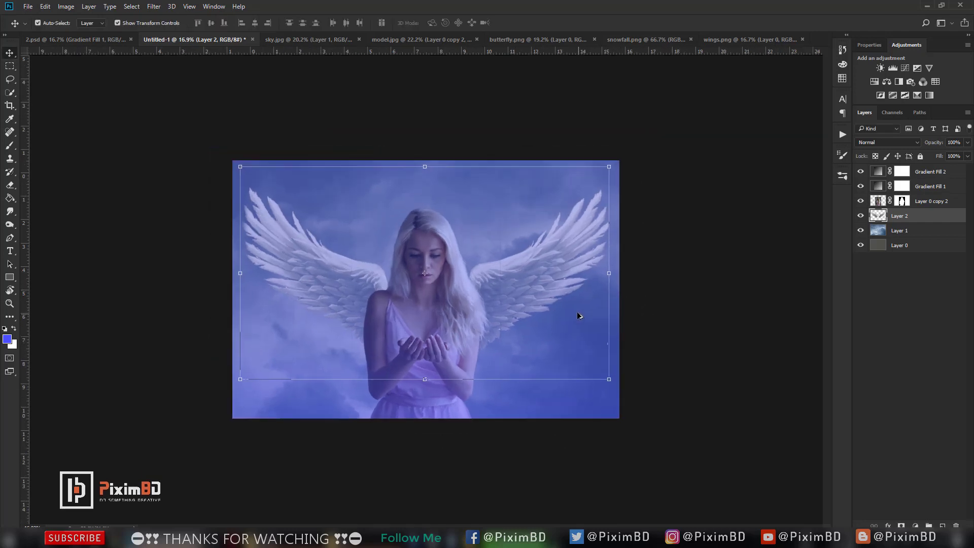
{"action": "scroll", "coordinate": [579, 314], "scroll_direction": "up", "scroll_amount": 2}
{"action": "left_click", "coordinate": [922, 202]}
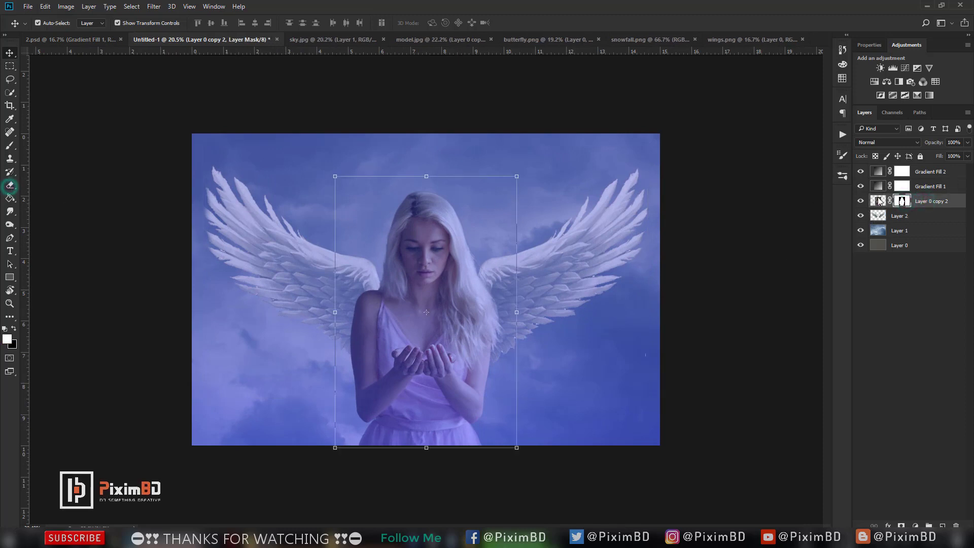
{"action": "key", "text": "e"}
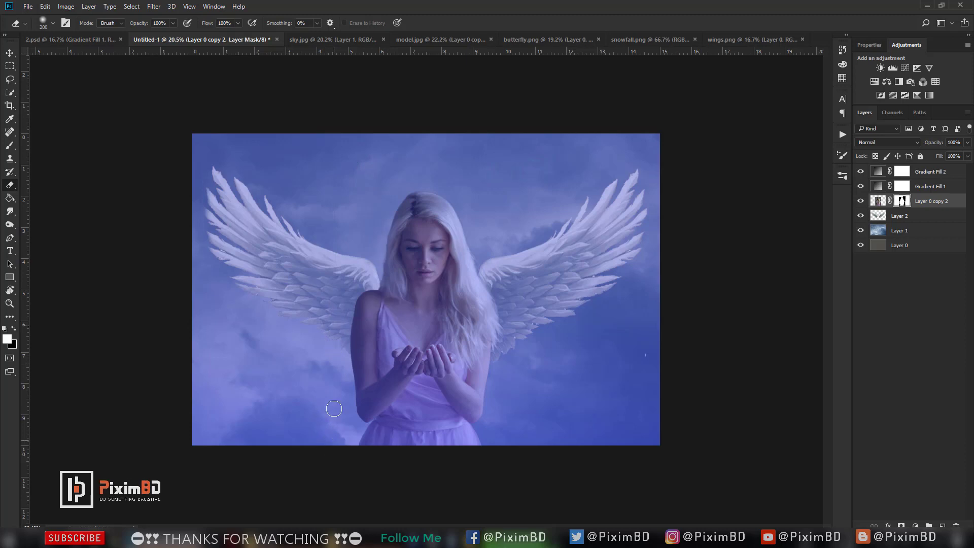
{"action": "key", "text": "ctrl+minus"}
{"action": "key", "text": "ctrl+plus"}
{"action": "key", "text": "ctrl+plus"}
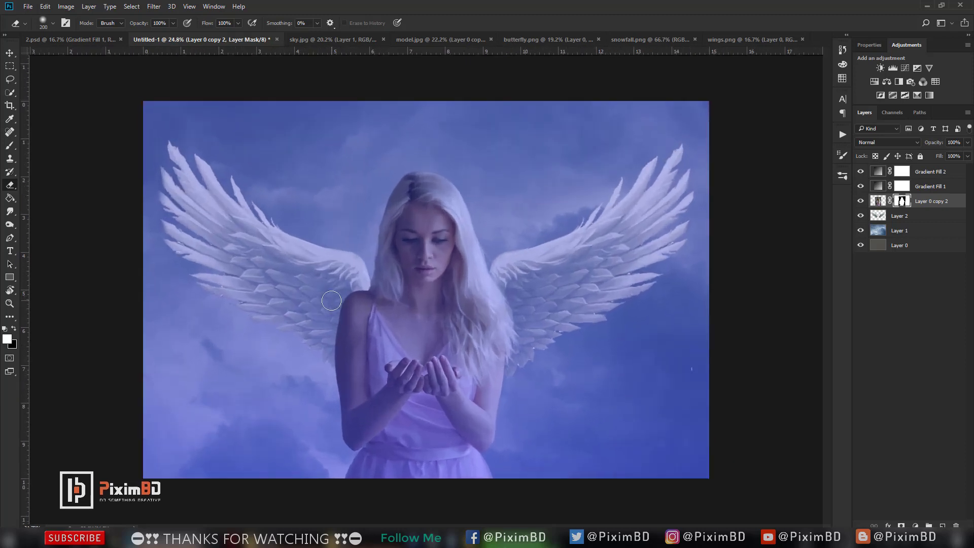
{"action": "key", "text": "ctrl+minus"}
Add a reversed radial blue-to-transparent gradient fill above Gradient Fill 2, enlarging its scale so only the image edges darken to blue.
{"action": "left_click", "coordinate": [931, 186]}
{"action": "left_click", "coordinate": [936, 172]}
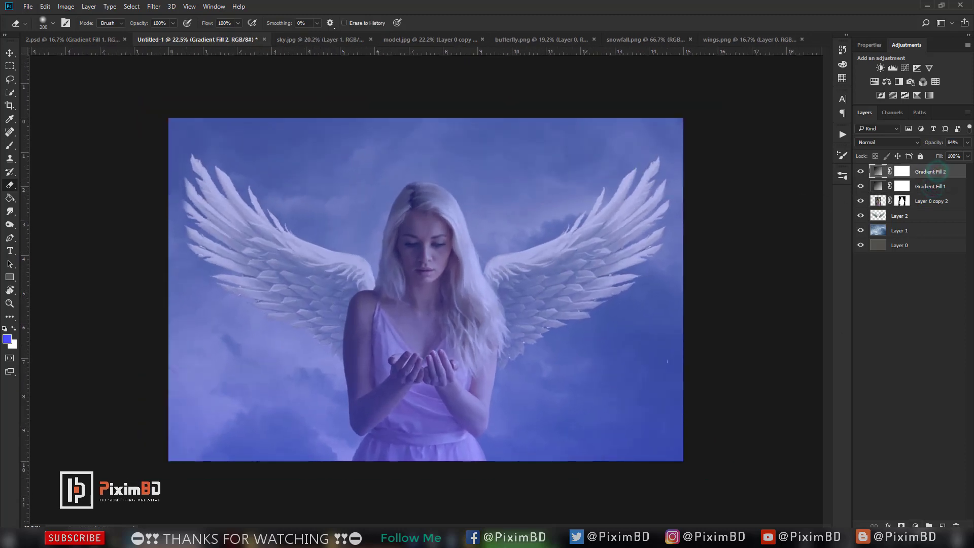
{"action": "left_click", "coordinate": [915, 526]}
{"action": "left_click", "coordinate": [907, 323]}
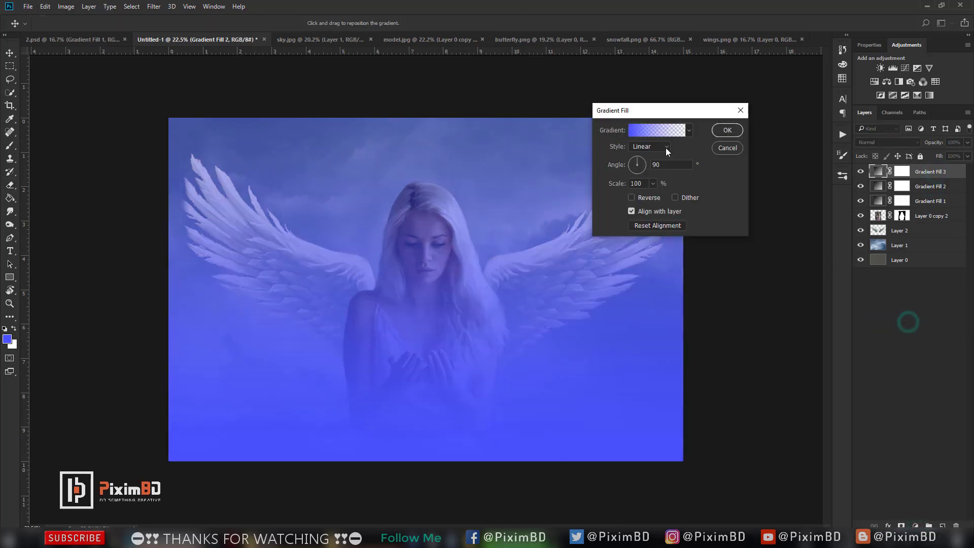
{"action": "left_click", "coordinate": [641, 147]}
{"action": "left_click", "coordinate": [639, 164]}
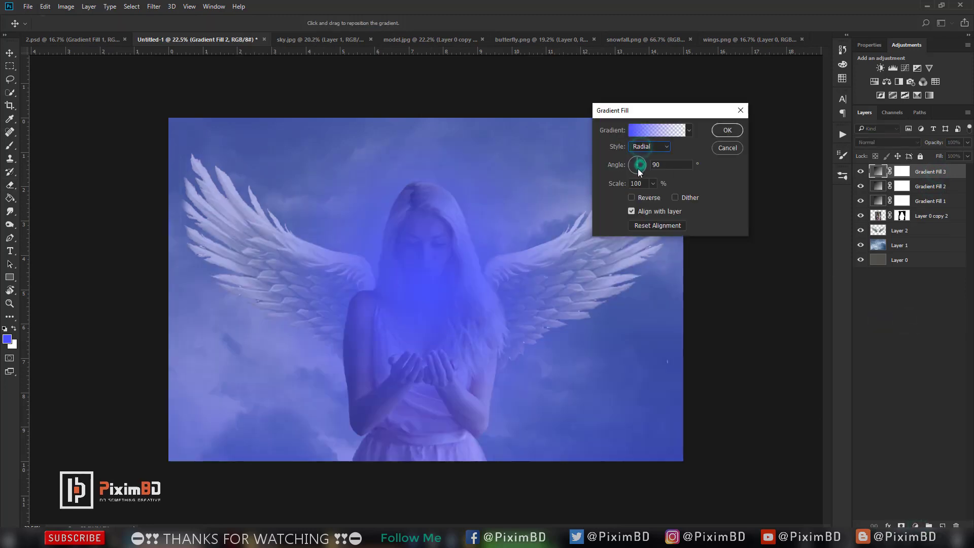
{"action": "left_click", "coordinate": [631, 198]}
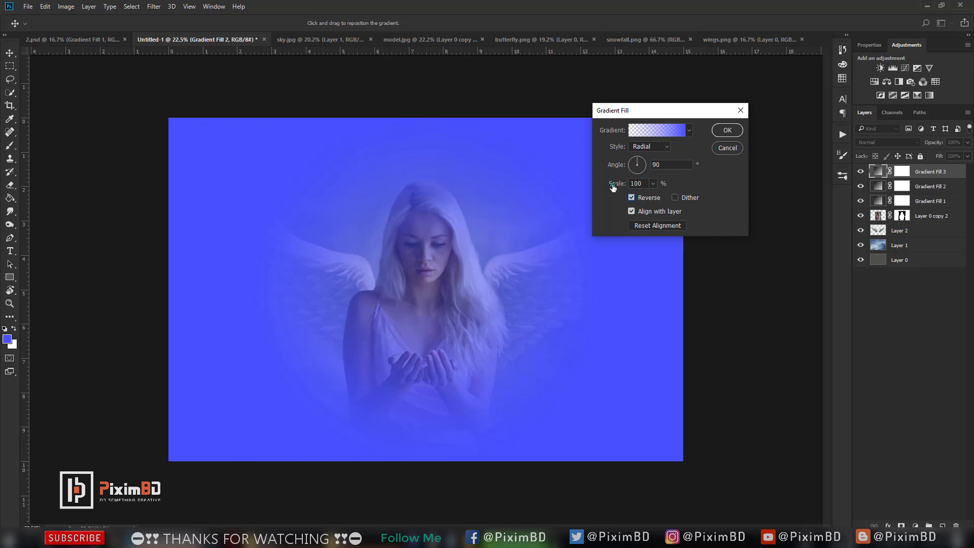
{"action": "left_click_drag", "start_coordinate": [616, 187], "coordinate": [618, 188]}
{"action": "key", "text": "Return"}
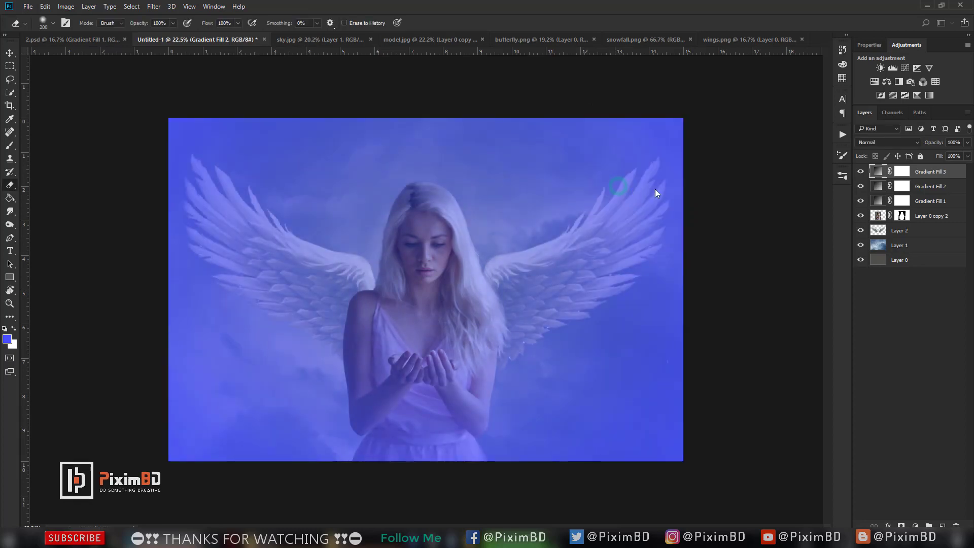
Reduce the opacity of Gradient Fill 3 to 28%, switching its visibility off and on to compare.
{"action": "key", "text": "e"}
{"action": "left_click_drag", "start_coordinate": [931, 145], "coordinate": [933, 144]}
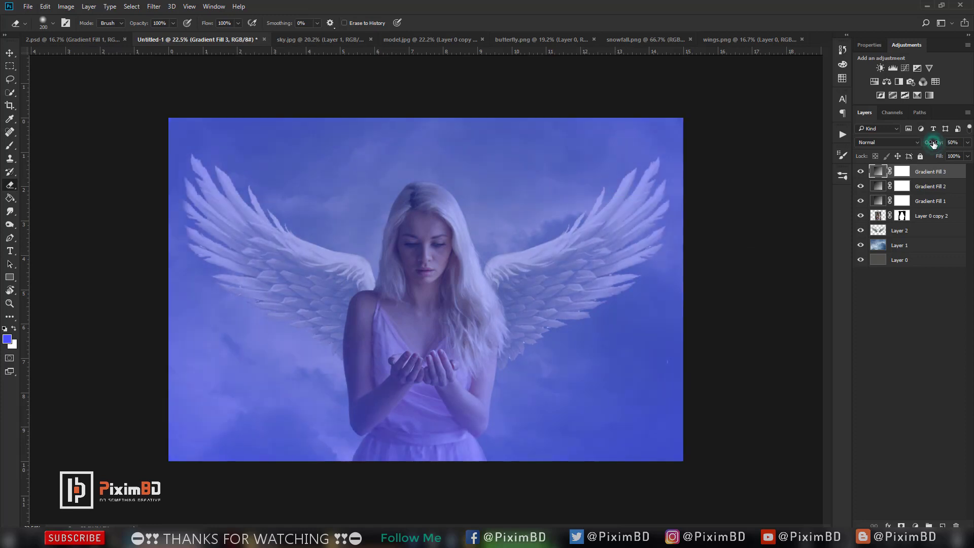
{"action": "left_click", "coordinate": [860, 172]}
{"action": "left_click", "coordinate": [858, 173]}
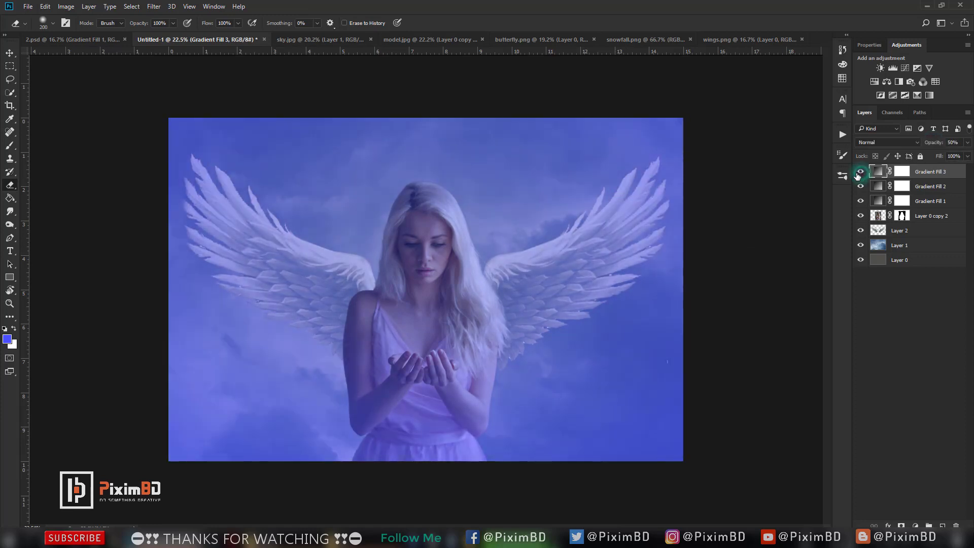
{"action": "left_click_drag", "start_coordinate": [931, 142], "coordinate": [930, 145]}
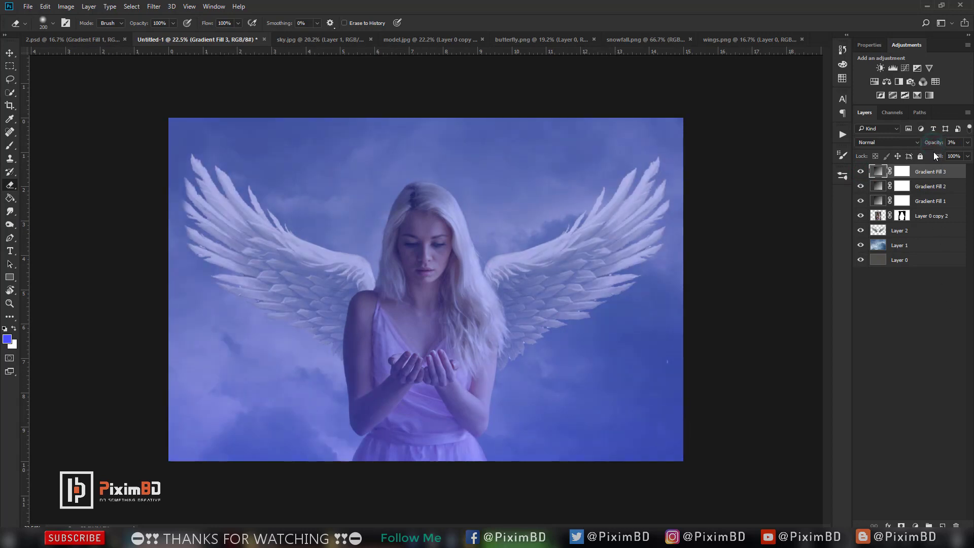
{"action": "left_click", "coordinate": [938, 296]}
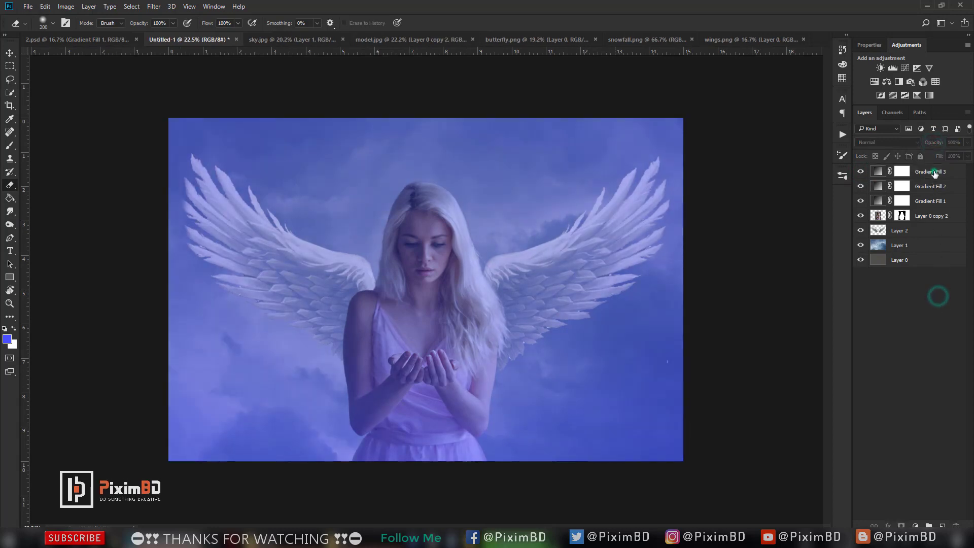
{"action": "left_click", "coordinate": [933, 171]}
{"action": "key", "text": "ctrl+plus"}
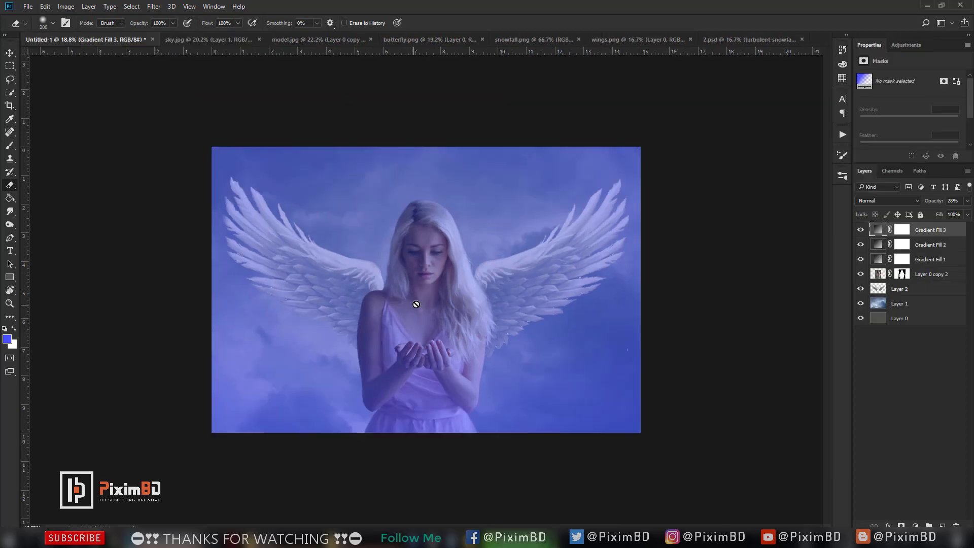
{"action": "key", "text": "ctrl+plus"}
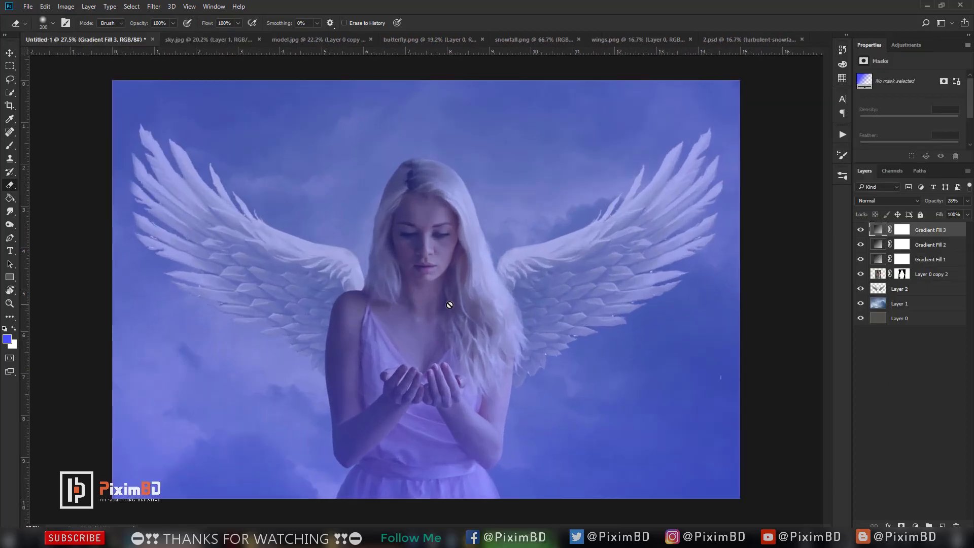
Add a Color Lookup adjustment above the gradient fills and try its 3D LUTs, choosing filmstock_50.3dl.
{"action": "left_click", "coordinate": [916, 525]}
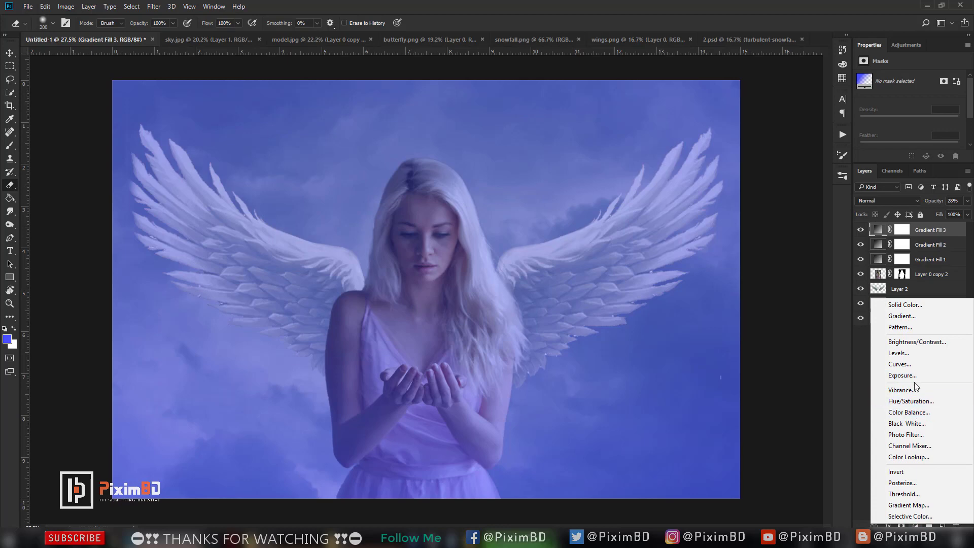
{"action": "left_click", "coordinate": [913, 457]}
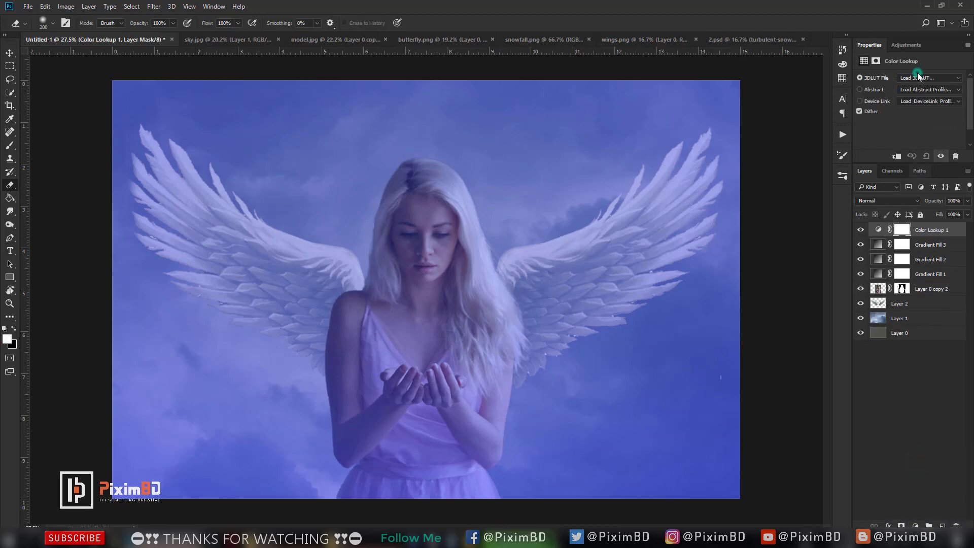
{"action": "left_click", "coordinate": [916, 76]}
{"action": "left_click", "coordinate": [918, 87]}
{"action": "key", "text": "Down"}
{"action": "key", "text": "Down"}
{"action": "key", "text": "Down"}
{"action": "key", "text": "Down"}
{"action": "key", "text": "Down"}
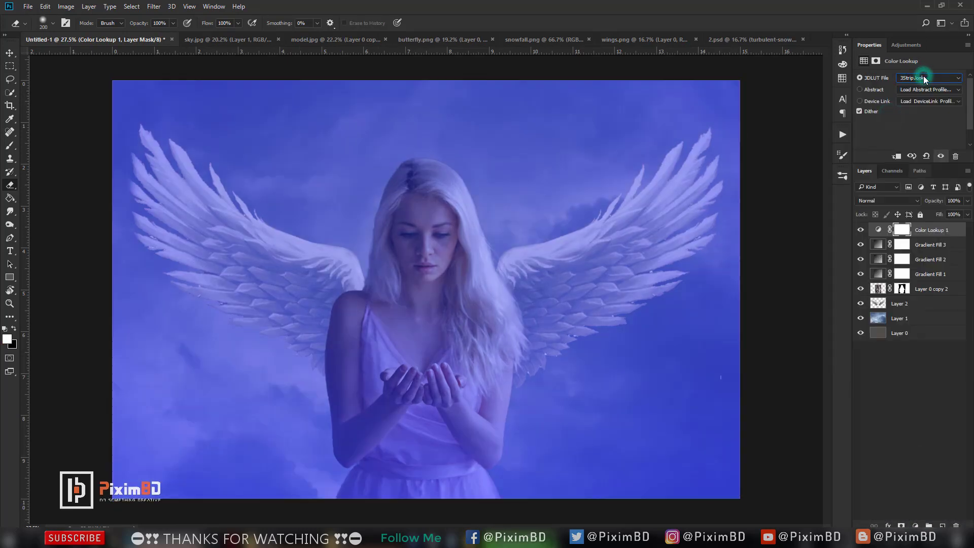
{"action": "key", "text": "Down"}
{"action": "key", "text": "Down"}
{"action": "key", "text": "Down"}
{"action": "key", "text": "Down"}
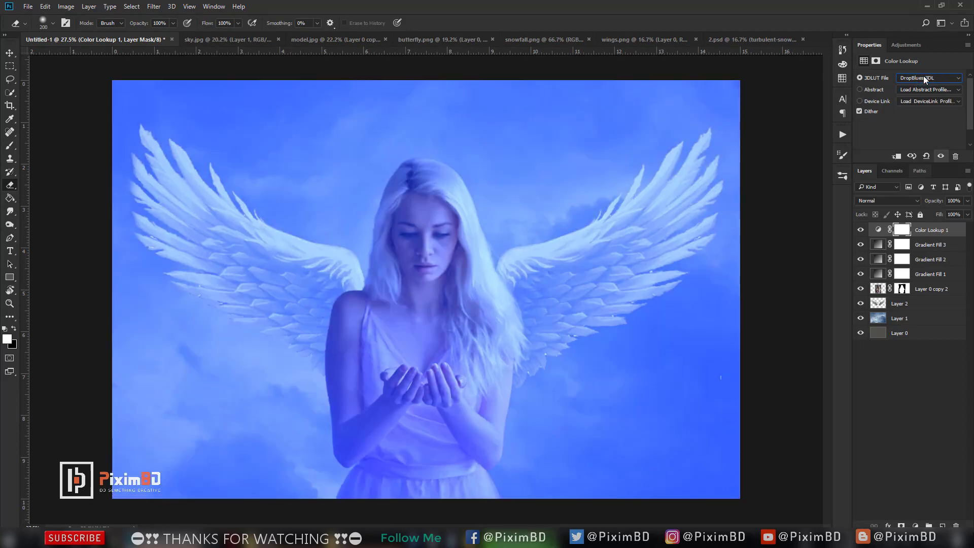
{"action": "key", "text": "Down"}
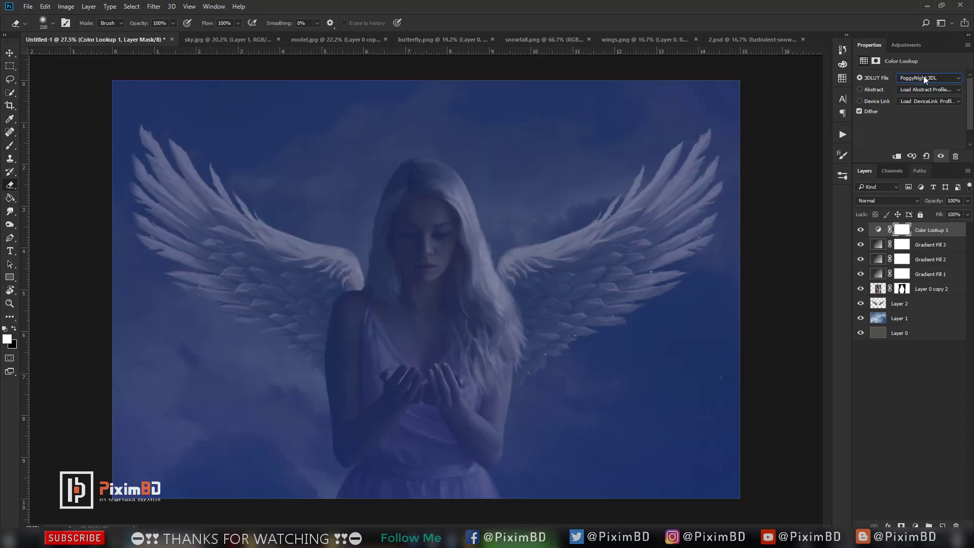
{"action": "key", "text": "Up"}
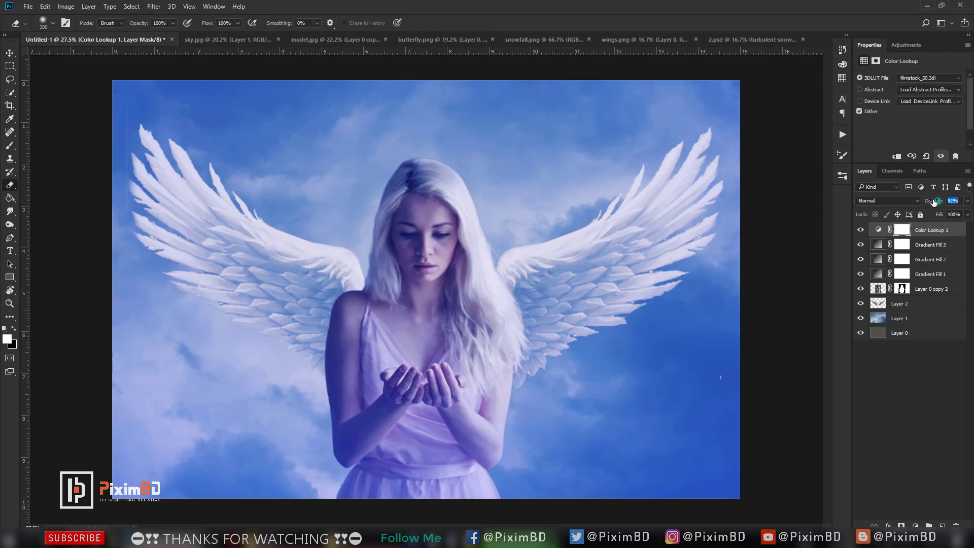
Lower the Color Lookup layer's opacity to 46% and compare the image with and without it.
{"action": "left_click_drag", "start_coordinate": [933, 202], "coordinate": [932, 205]}
{"action": "left_click", "coordinate": [860, 230]}
{"action": "left_click", "coordinate": [860, 229]}
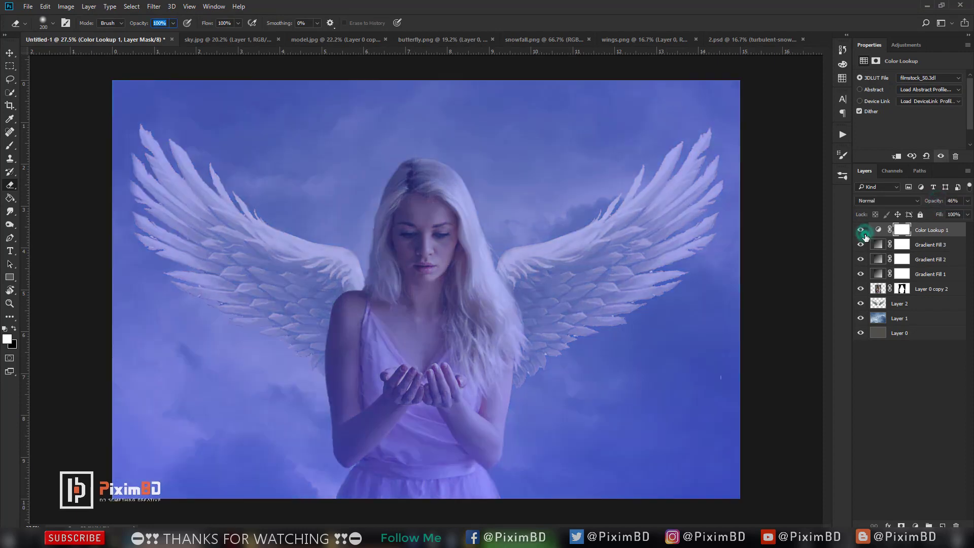
{"action": "left_click", "coordinate": [920, 356]}
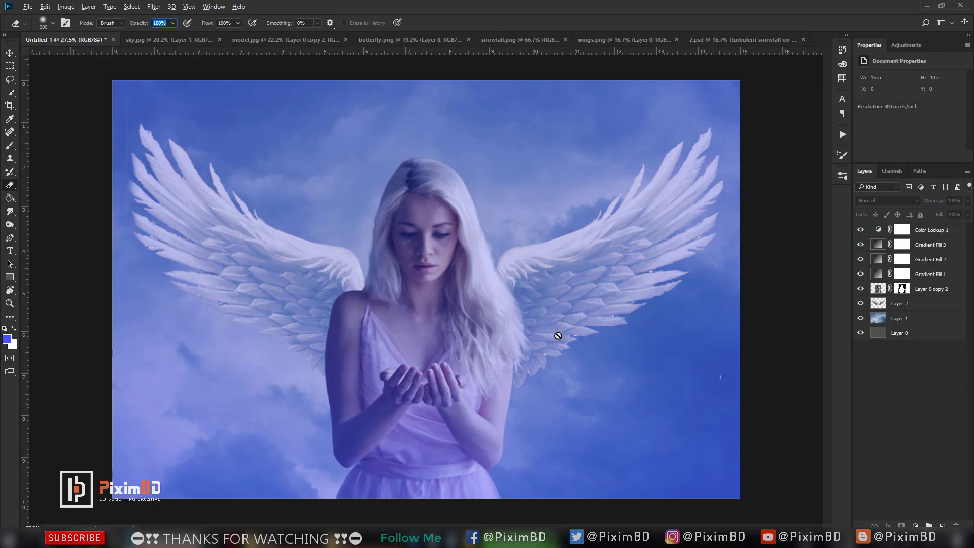
{"action": "left_click", "coordinate": [929, 341]}
{"action": "left_click", "coordinate": [913, 395]}
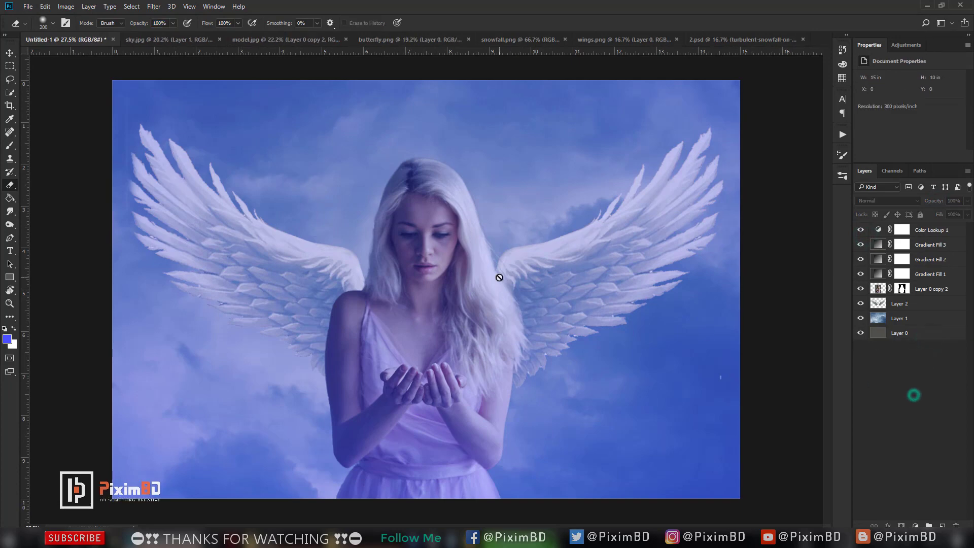
{"action": "scroll", "coordinate": [498, 277], "scroll_direction": "down", "scroll_amount": 8}
{"action": "scroll", "coordinate": [498, 276], "scroll_direction": "up", "scroll_amount": 3}
{"action": "left_click", "coordinate": [932, 233]}
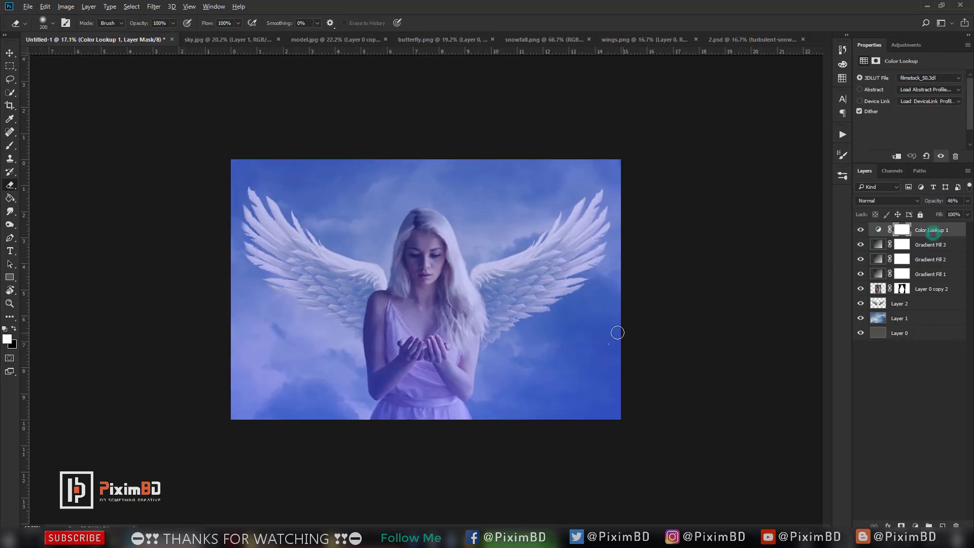
{"action": "scroll", "coordinate": [613, 331], "scroll_direction": "up", "scroll_amount": 2}
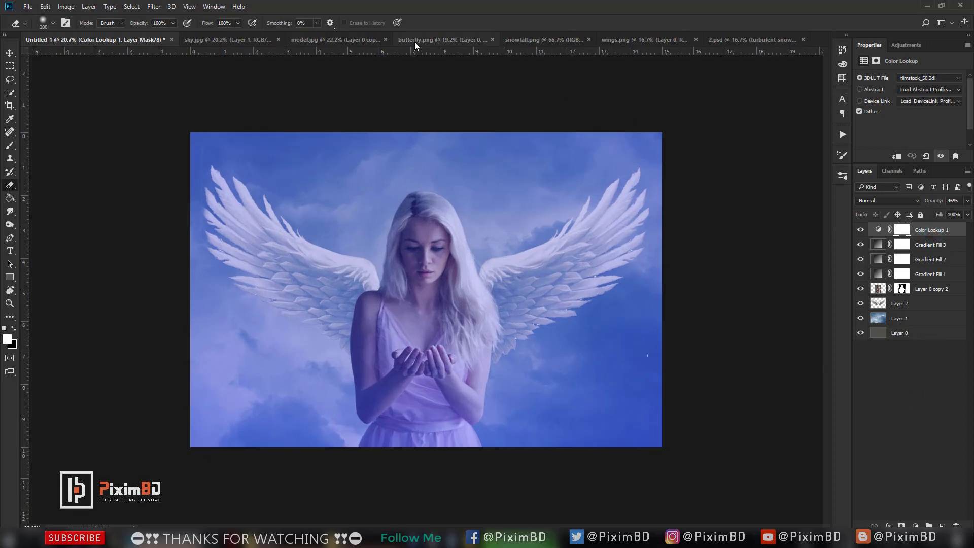
Bring the butterfly from butterfly.png into the composite as the topmost layer, in front of the model's chest.
{"action": "left_click", "coordinate": [438, 39]}
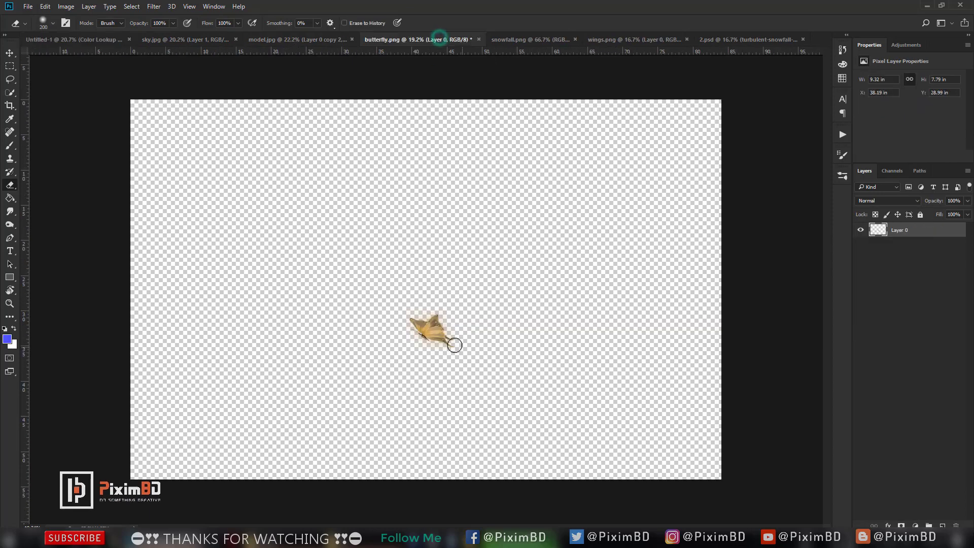
{"action": "left_click", "coordinate": [8, 53]}
{"action": "left_click_drag", "start_coordinate": [439, 335], "coordinate": [256, 47]}
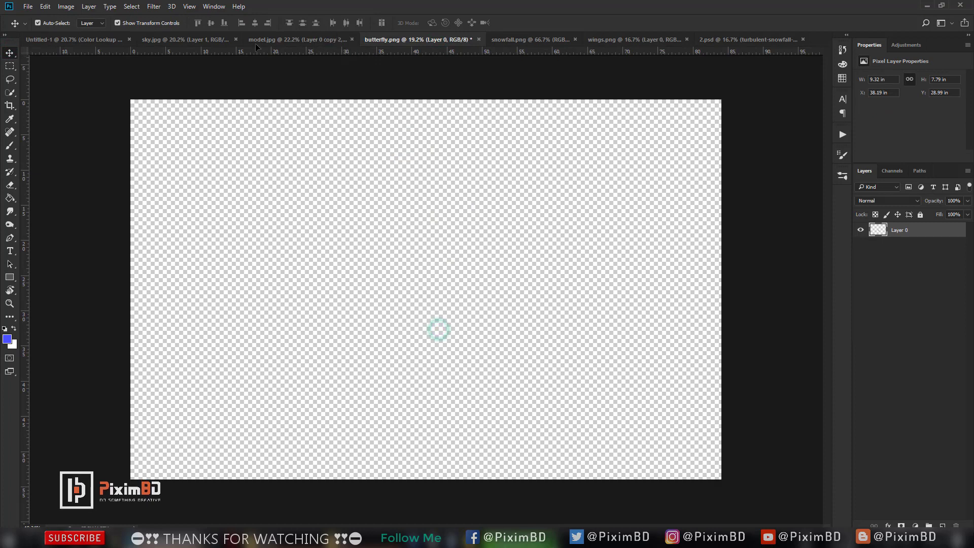
{"action": "left_click_drag", "start_coordinate": [94, 39], "coordinate": [431, 323]}
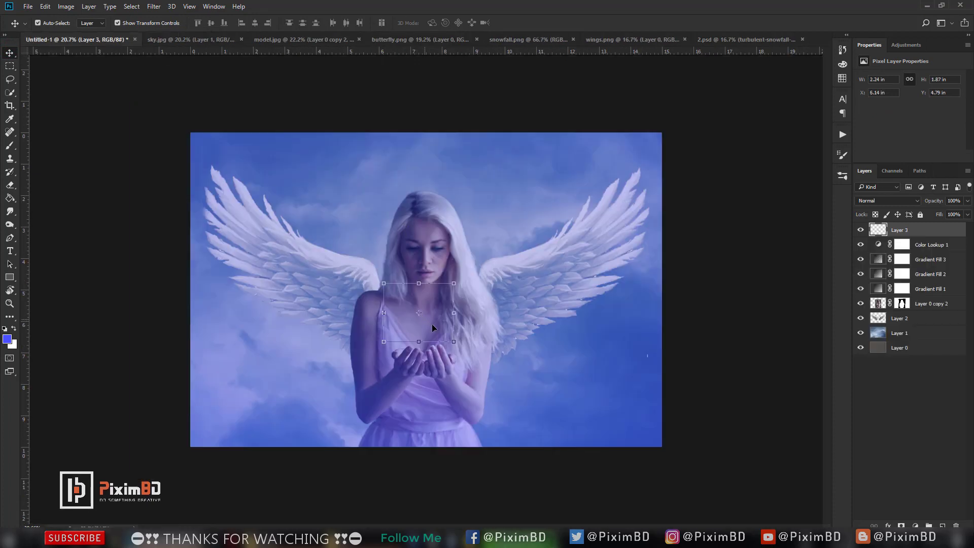
Scale the butterfly down to about 73%, position it just above the model's cupped hands and apply the transform.
{"action": "scroll", "coordinate": [438, 327], "scroll_direction": "up", "scroll_amount": 3}
{"action": "mouse_move", "coordinate": [463, 278]}
{"action": "left_mouse_down"}
{"action": "mouse_move", "coordinate": [449, 312]}
{"action": "mouse_move", "coordinate": [471, 303]}
{"action": "mouse_move", "coordinate": [472, 291]}
{"action": "left_mouse_up"}
{"action": "left_click_drag", "start_coordinate": [446, 333], "coordinate": [446, 341]}
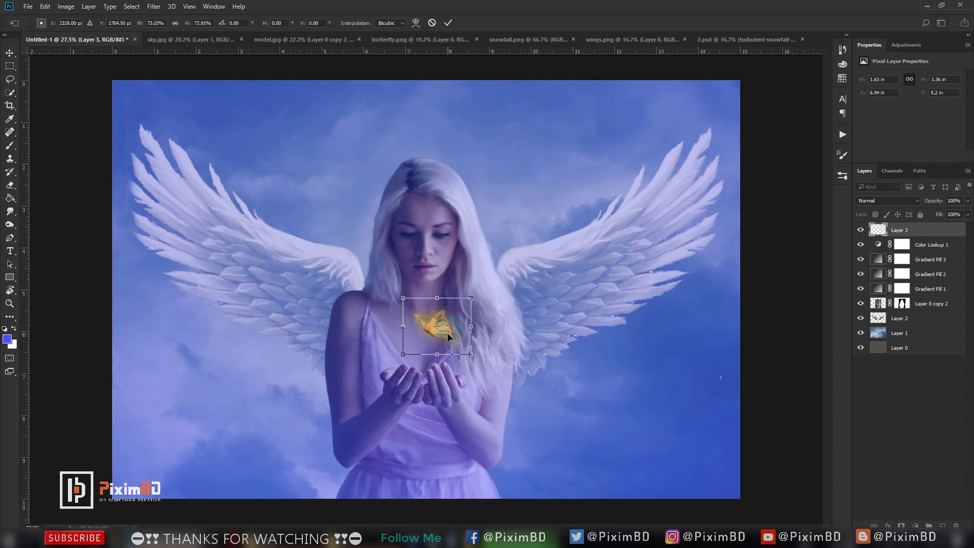
{"action": "key", "text": "Return"}
Add a Color Balance adjustment above the butterfly layer and clip it to that layer.
{"action": "scroll", "coordinate": [518, 394], "scroll_direction": "up", "scroll_amount": 2}
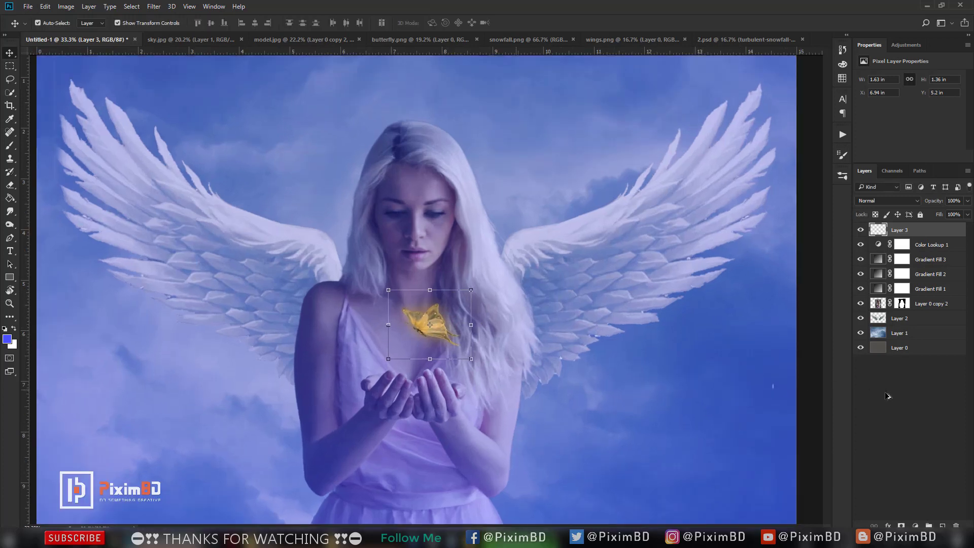
{"action": "left_click", "coordinate": [891, 392]}
{"action": "left_click", "coordinate": [927, 230]}
{"action": "left_click", "coordinate": [915, 525]}
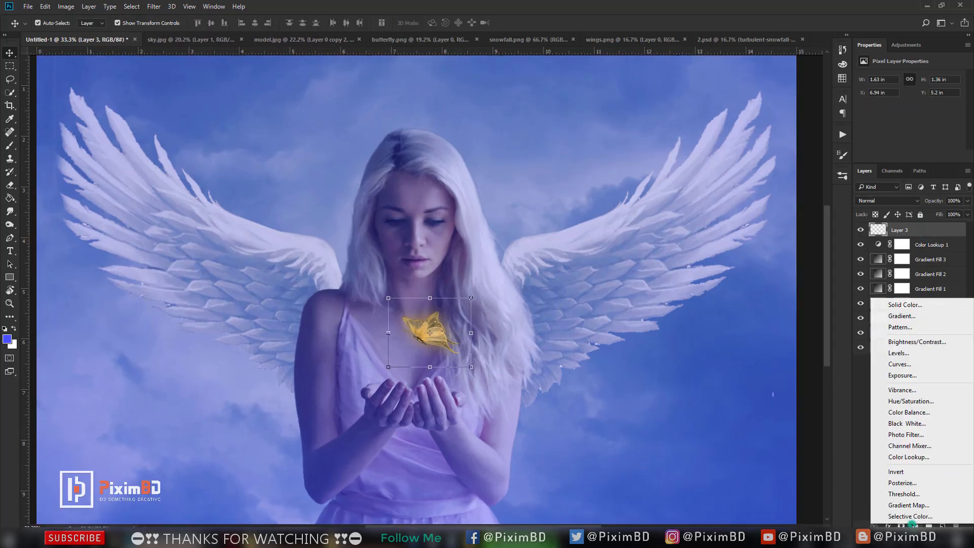
{"action": "left_click", "coordinate": [915, 413]}
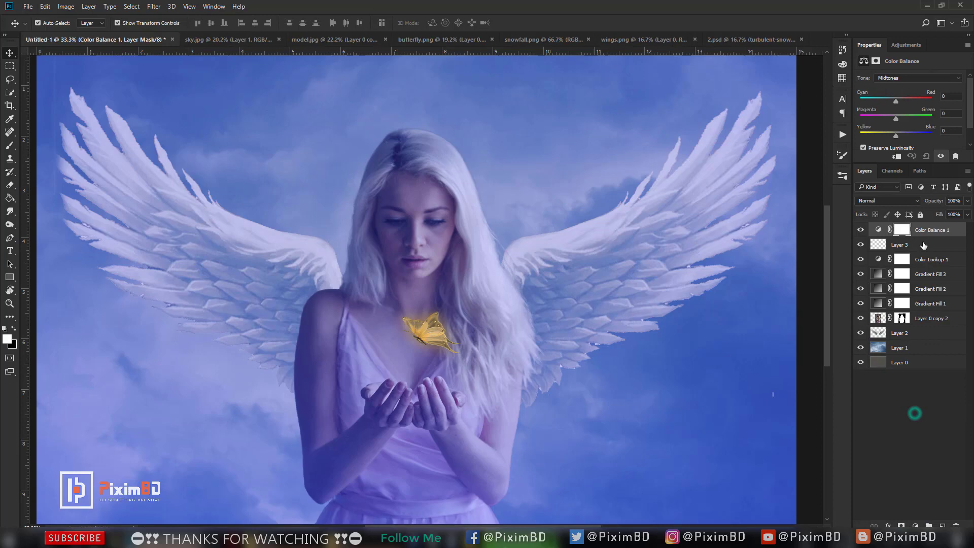
{"action": "left_click", "coordinate": [898, 157]}
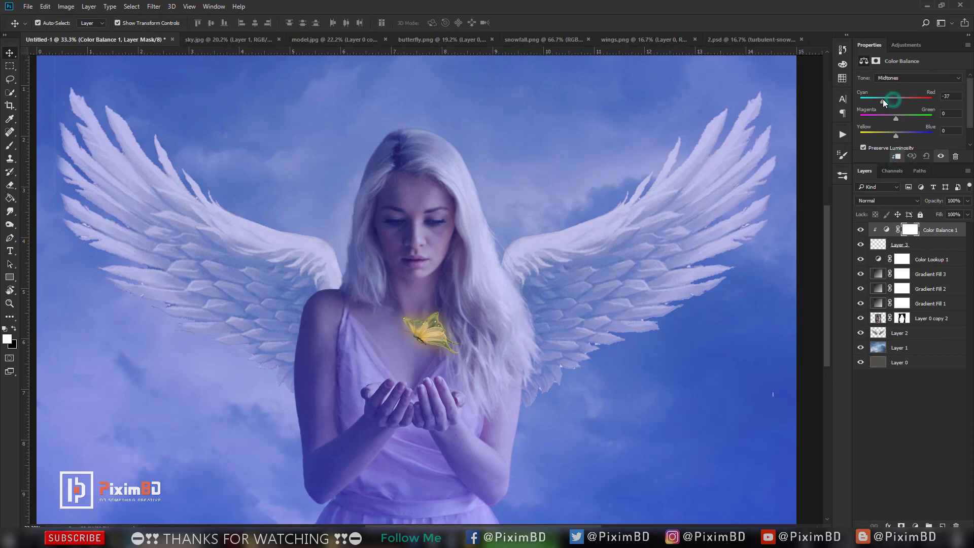
Shift the butterfly's midtones toward cyan with Yellow-Blue at +46, and set the shadows' Yellow-Blue to +55.
{"action": "left_click_drag", "start_coordinate": [883, 101], "coordinate": [908, 138]}
{"action": "left_click", "coordinate": [895, 80]}
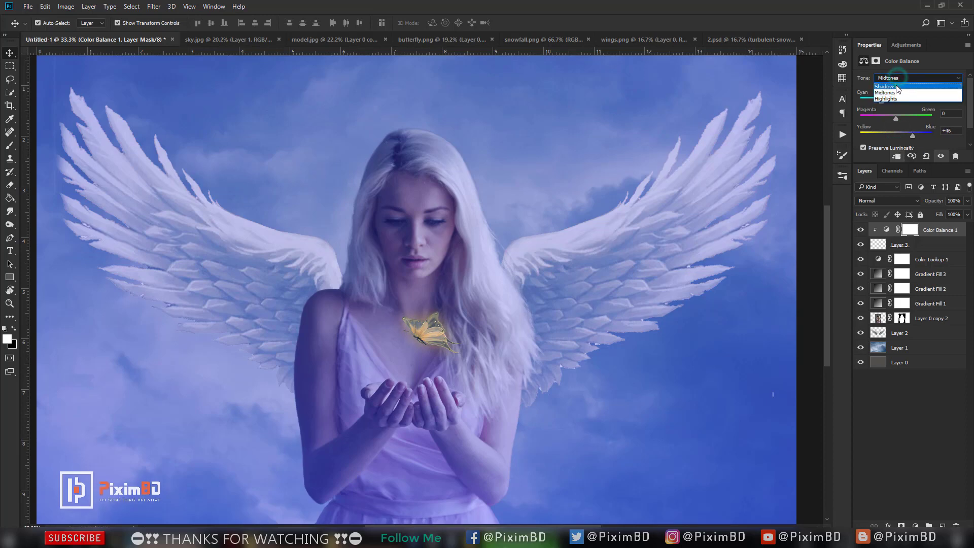
{"action": "left_click", "coordinate": [896, 84]}
{"action": "left_click_drag", "start_coordinate": [895, 132], "coordinate": [915, 132]}
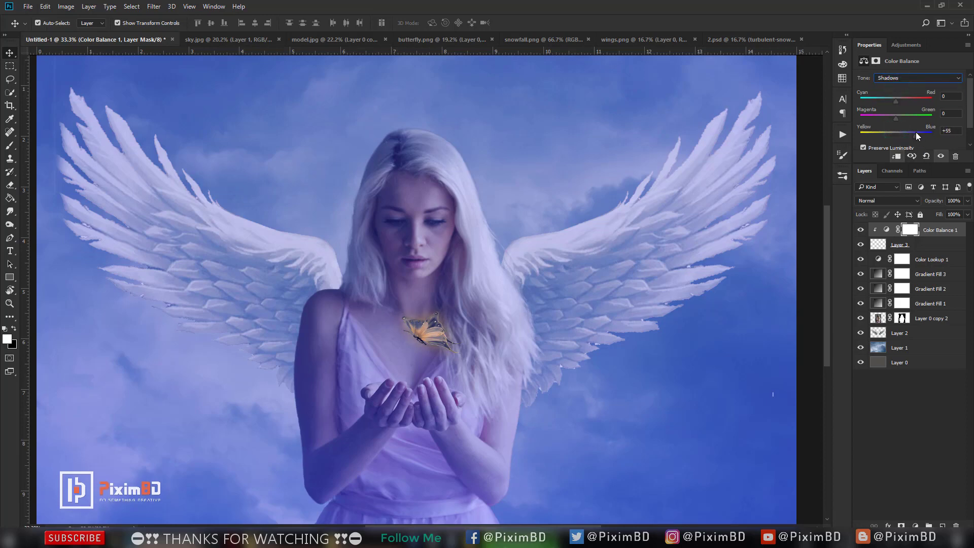
Set the butterfly's Color Balance shadows to -21, +31 and +32, and add a Photo Filter adjustment clipped to the butterfly.
{"action": "left_click_drag", "start_coordinate": [895, 100], "coordinate": [907, 137]}
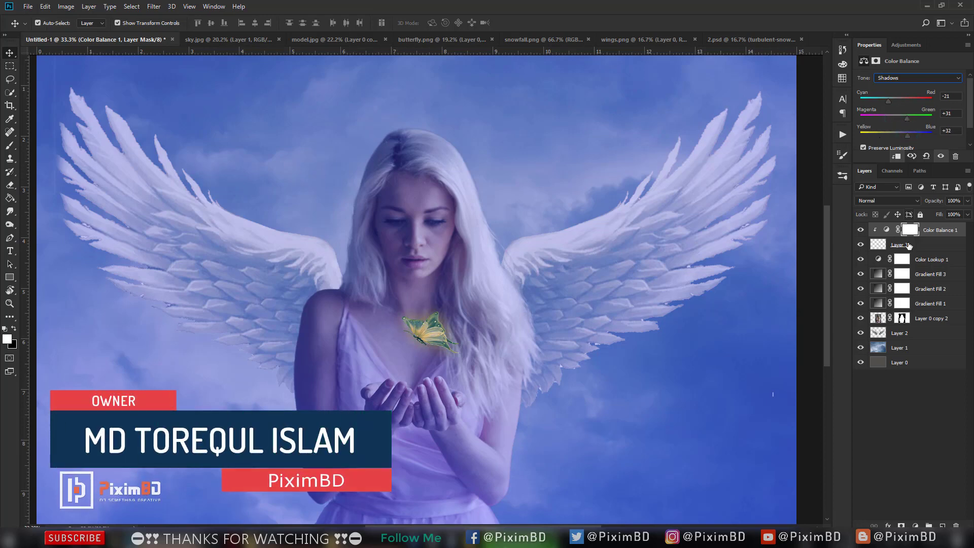
{"action": "left_click", "coordinate": [914, 525]}
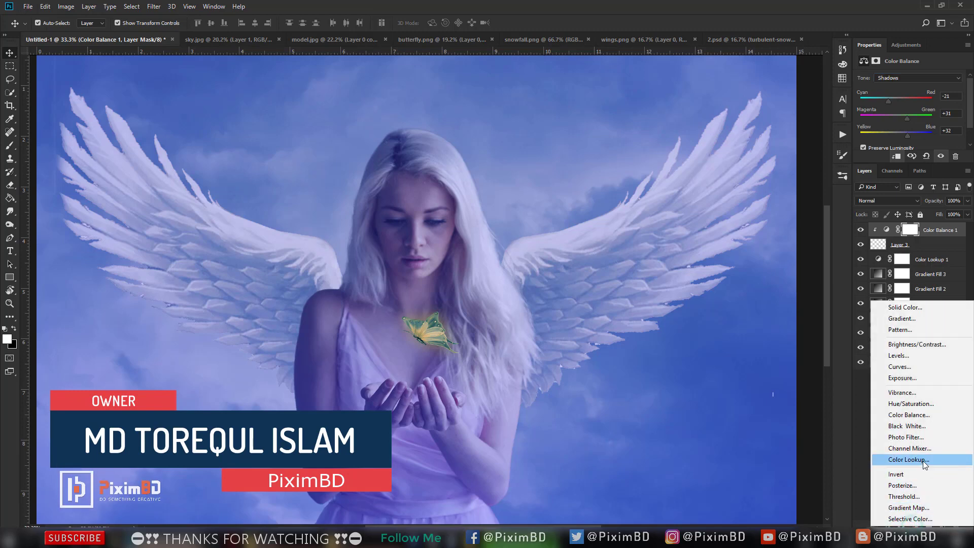
{"action": "left_click", "coordinate": [908, 436]}
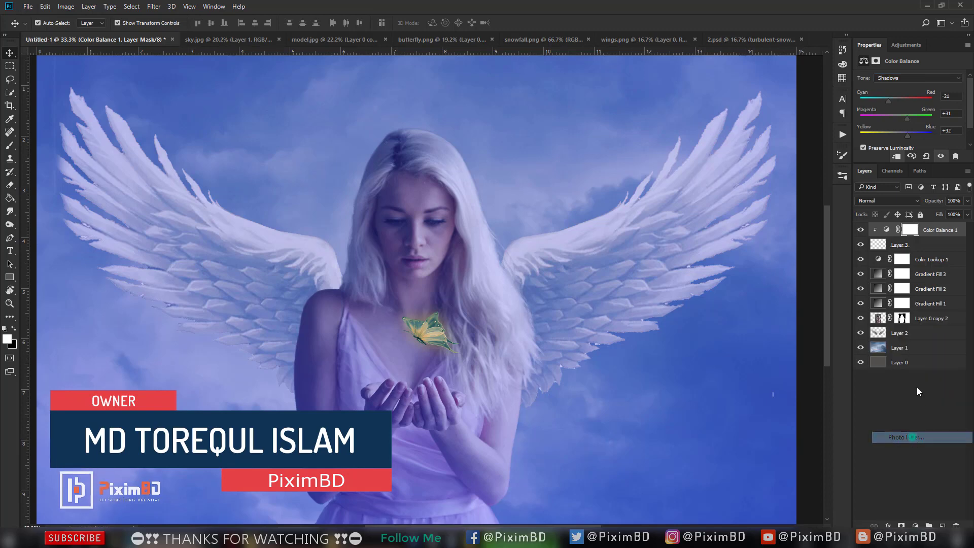
{"action": "left_click", "coordinate": [895, 156]}
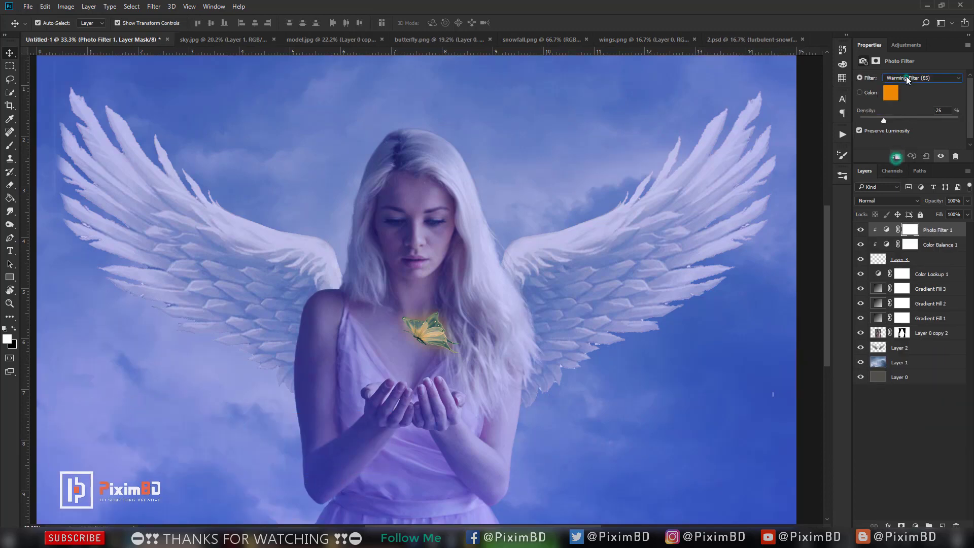
Try different filter presets in the butterfly's Photo Filter adjustment and settle on a cool blue-green tint.
{"action": "left_click", "coordinate": [906, 77]}
{"action": "scroll", "coordinate": [906, 77], "scroll_direction": "down", "scroll_amount": 2}
{"action": "left_click", "coordinate": [917, 484]}
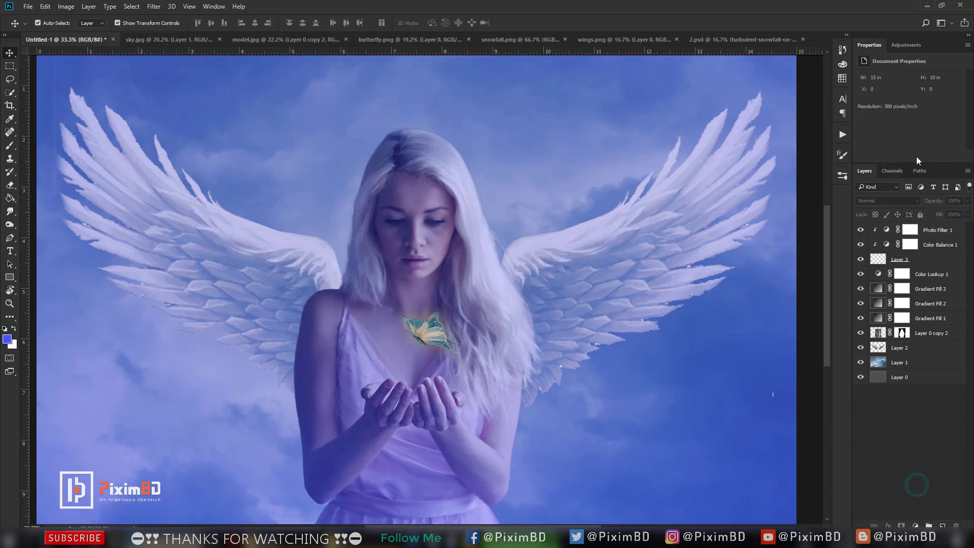
{"action": "left_click", "coordinate": [924, 229]}
{"action": "left_click", "coordinate": [915, 77]}
{"action": "scroll", "coordinate": [915, 77], "scroll_direction": "down", "scroll_amount": 2}
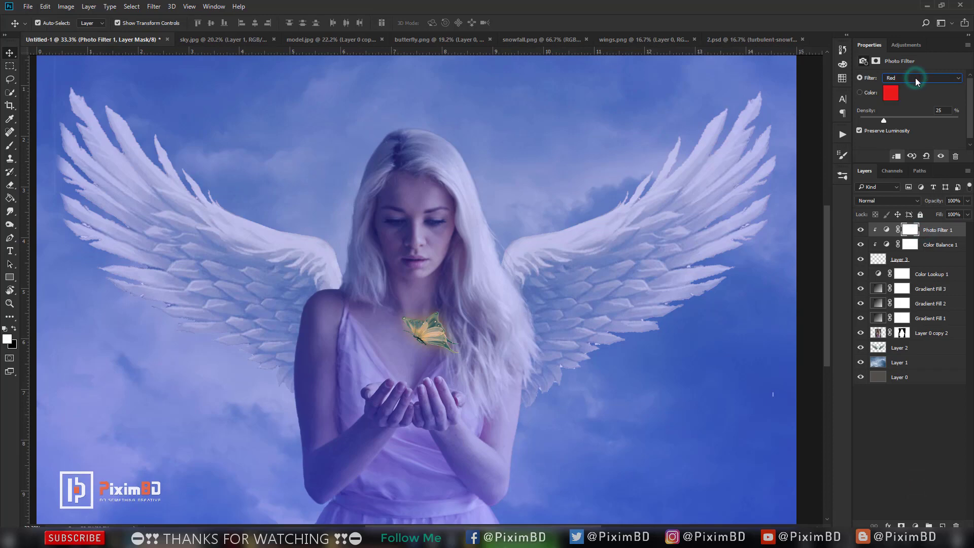
{"action": "left_click", "coordinate": [919, 429]}
{"action": "key", "text": "ctrl+0"}
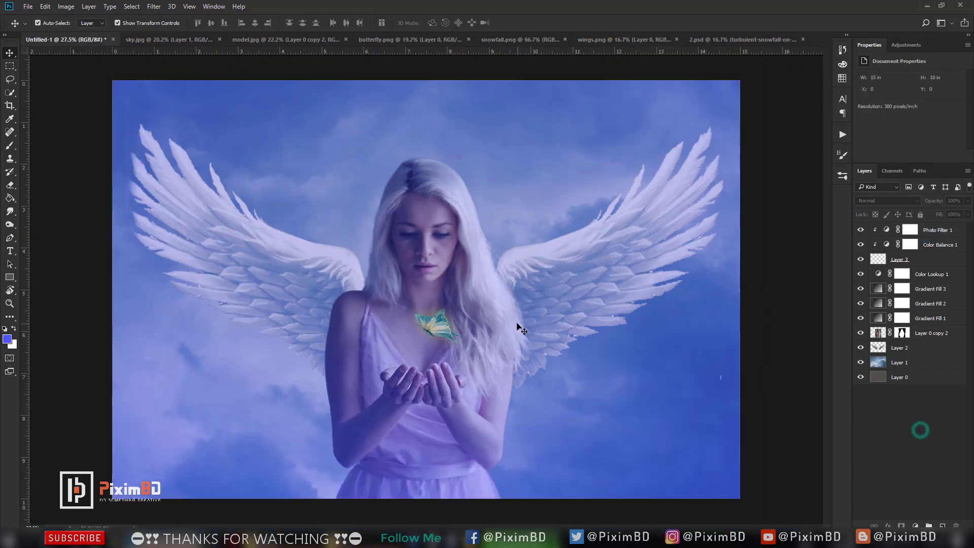
Softly erase the Gradient Fill 3, 2 and 1 masks over the model with the Eraser at 13% opacity.
{"action": "left_click", "coordinate": [925, 277]}
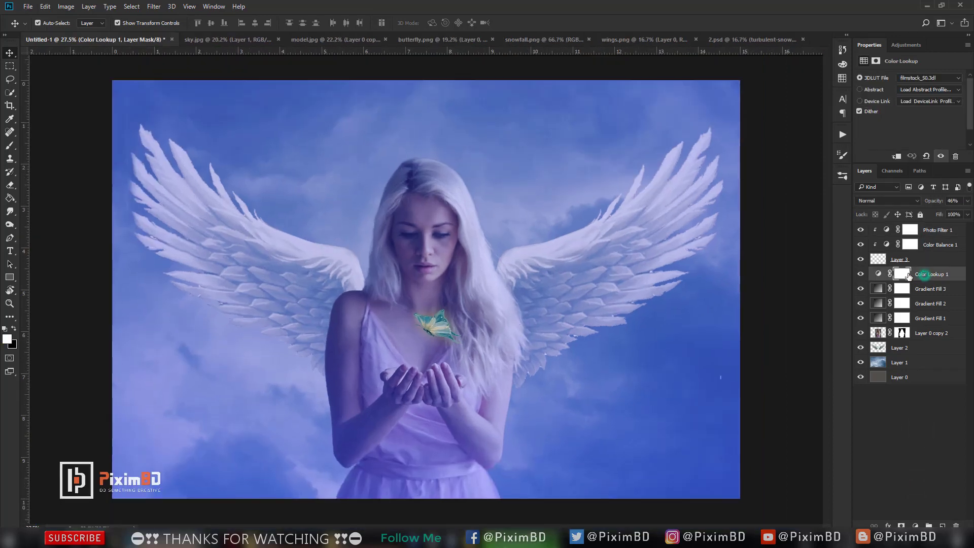
{"action": "left_click", "coordinate": [902, 288]}
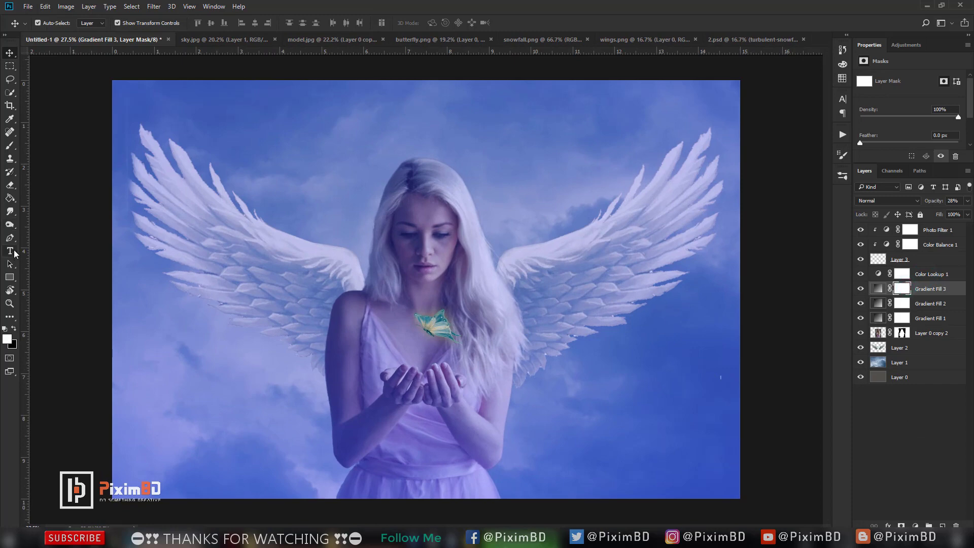
{"action": "left_click", "coordinate": [10, 182]}
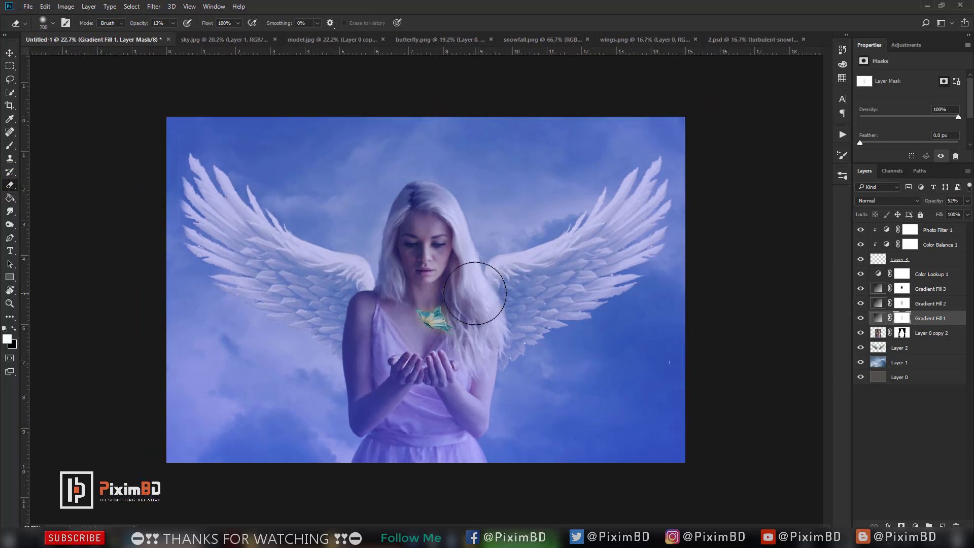
{"action": "scroll", "coordinate": [474, 294], "scroll_direction": "down", "scroll_amount": 1}
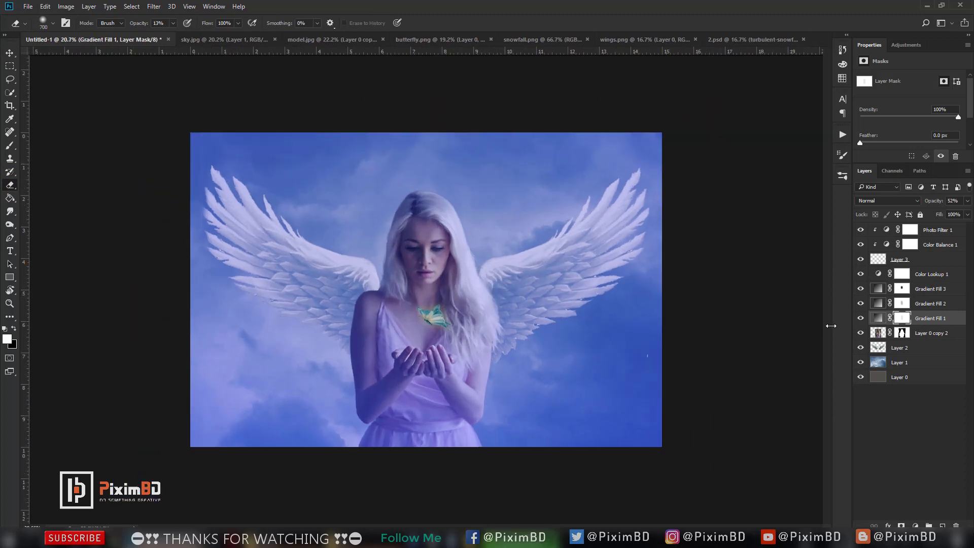
{"action": "key", "text": "ctrl+plus"}
Add a new layer directly above the model layer, Layer 0 copy 2, and set the foreground color to a light peach orange.
{"action": "left_click", "coordinate": [931, 333]}
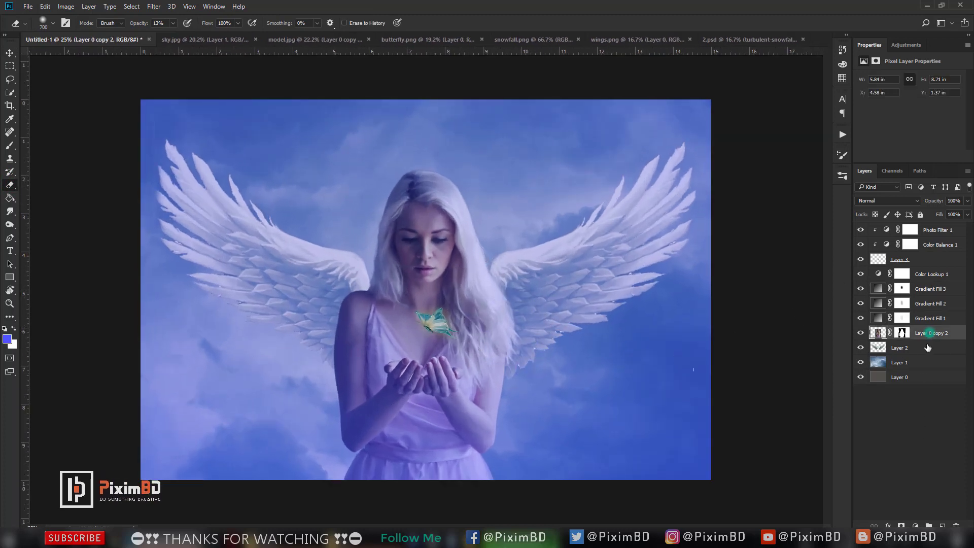
{"action": "left_click", "coordinate": [942, 526]}
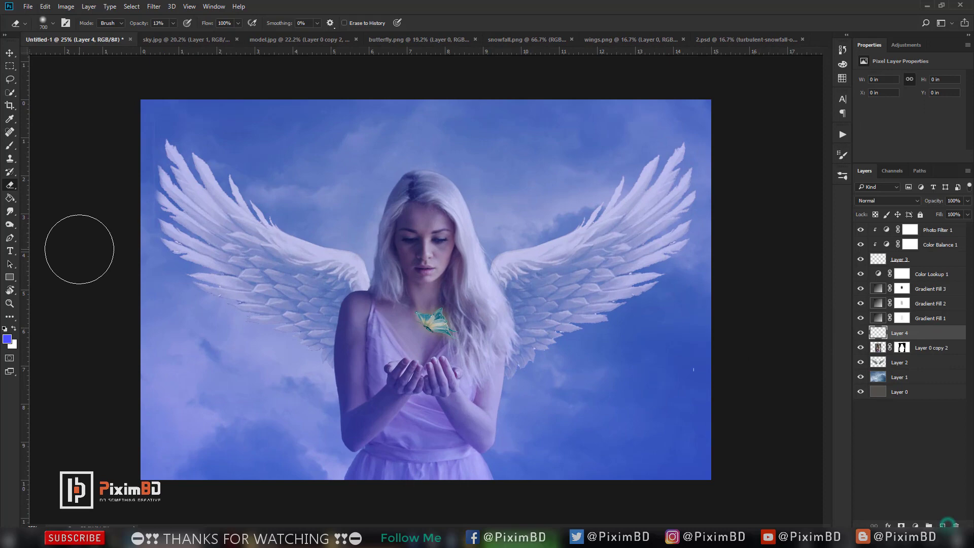
{"action": "left_click", "coordinate": [7, 338]}
{"action": "type", "text": "fcae7e"}
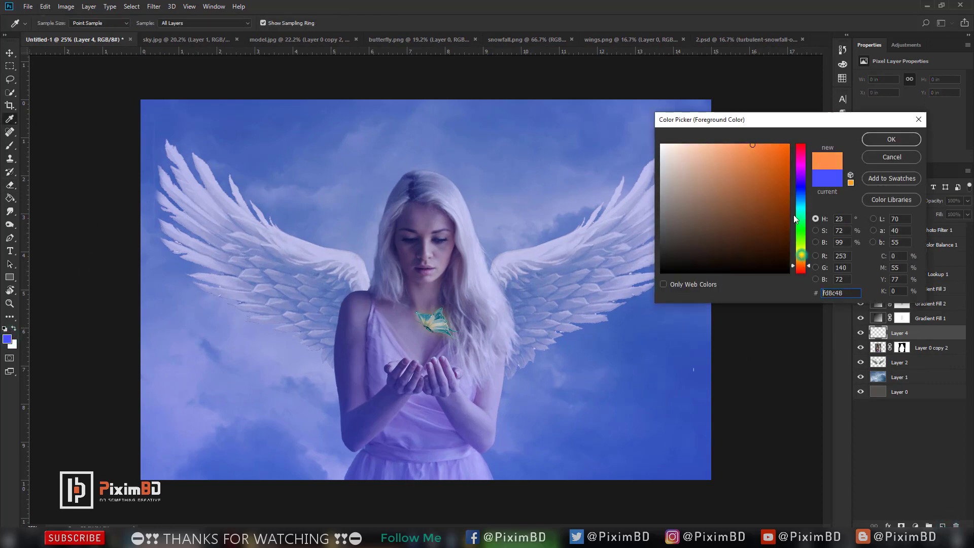
{"action": "left_click", "coordinate": [888, 138]}
Paint a soft orange glow on the new layer around the butterfly with a large soft brush and enlarge it to about 6 inches wide.
{"action": "key", "text": "e"}
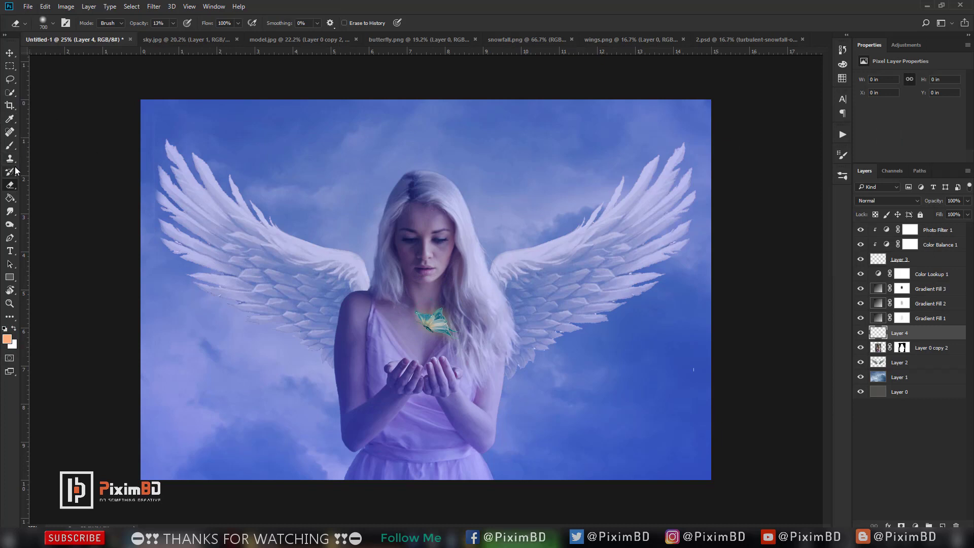
{"action": "key", "text": "b"}
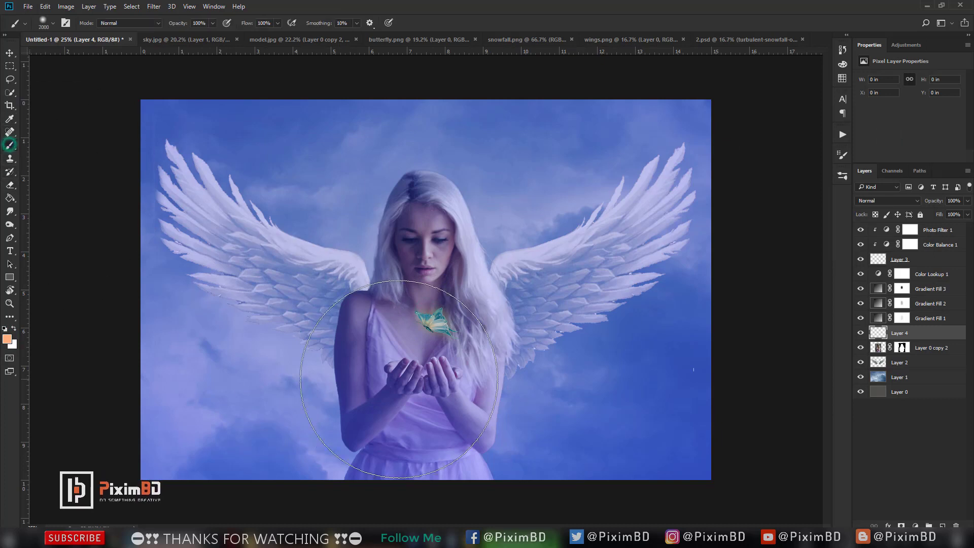
{"action": "key", "text": "bracketleft"}
{"action": "key", "text": "bracketleft"}
{"action": "key", "text": "bracketleft"}
{"action": "key", "text": "bracketleft"}
{"action": "key", "text": "bracketleft"}
{"action": "key", "text": "bracketleft"}
{"action": "key", "text": "bracketleft"}
{"action": "key", "text": "bracketleft"}
{"action": "key", "text": "bracketleft"}
{"action": "key", "text": "bracketleft"}
{"action": "key", "text": "bracketleft"}
{"action": "key", "text": "bracketleft"}
{"action": "key", "text": "bracketleft"}
{"action": "key", "text": "bracketleft"}
{"action": "key", "text": "bracketleft"}
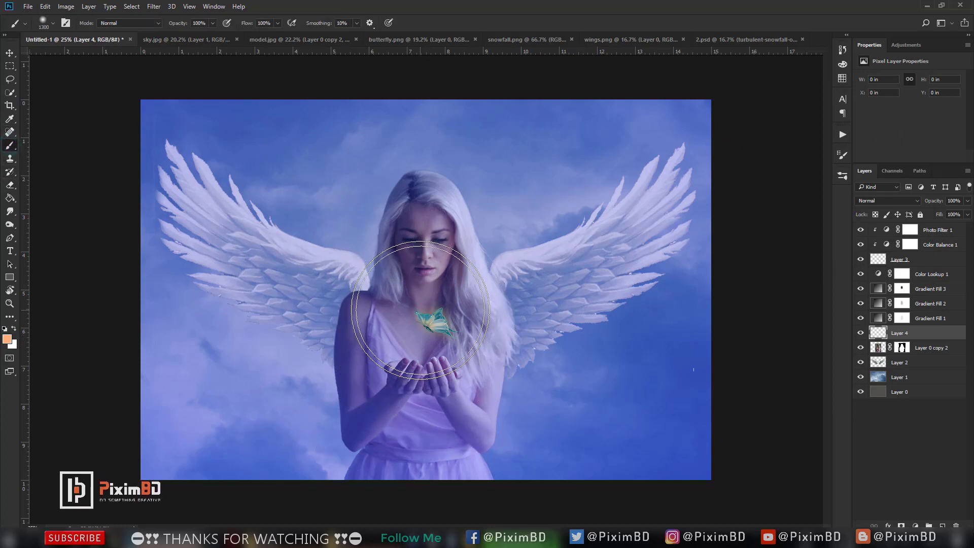
{"action": "key", "text": "bracketright"}
{"action": "key", "text": "bracketright"}
{"action": "key", "text": "bracketright"}
{"action": "key", "text": "bracketright"}
{"action": "left_click", "coordinate": [424, 324]}
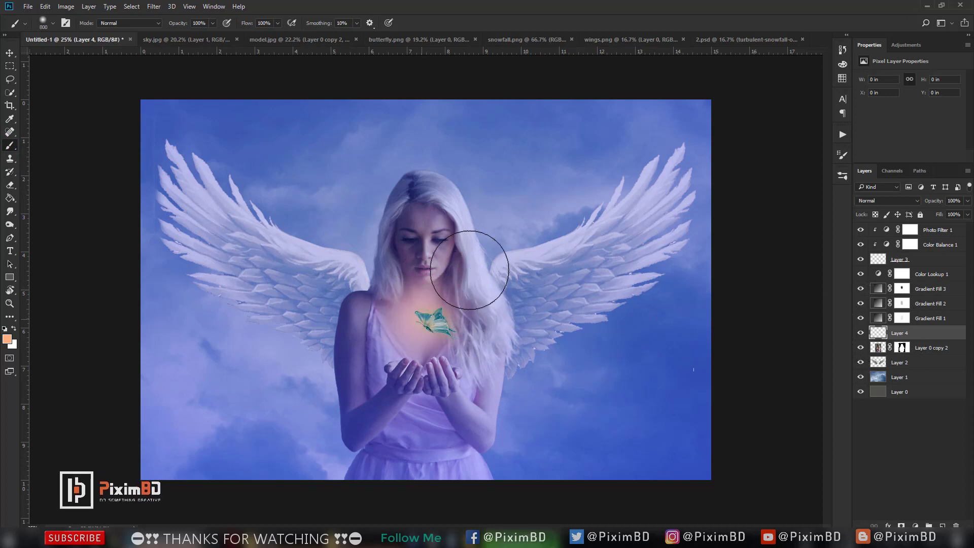
{"action": "key", "text": "ctrl+t"}
{"action": "left_click", "coordinate": [953, 331]}
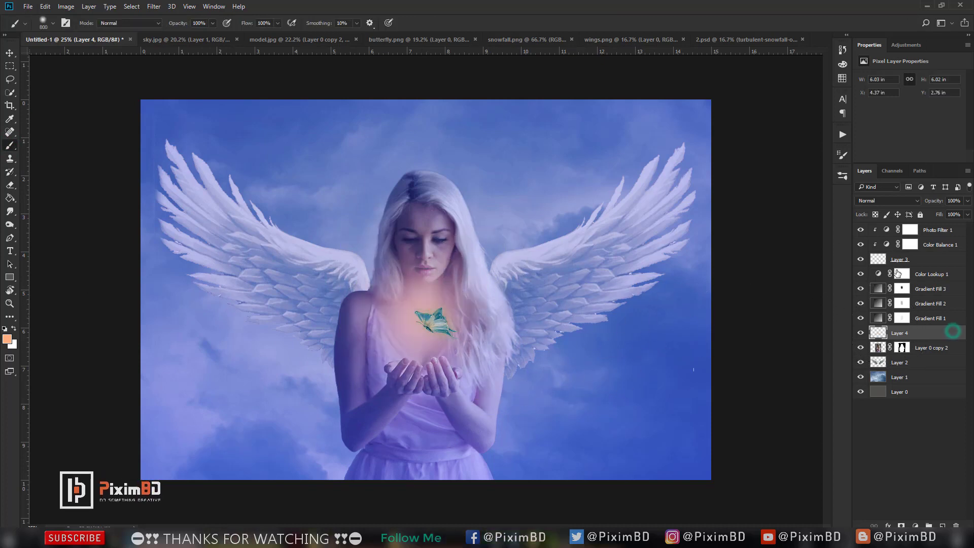
Set the orange glow layer's blend mode to Screen and its opacity to 56%.
{"action": "left_click", "coordinate": [890, 201]}
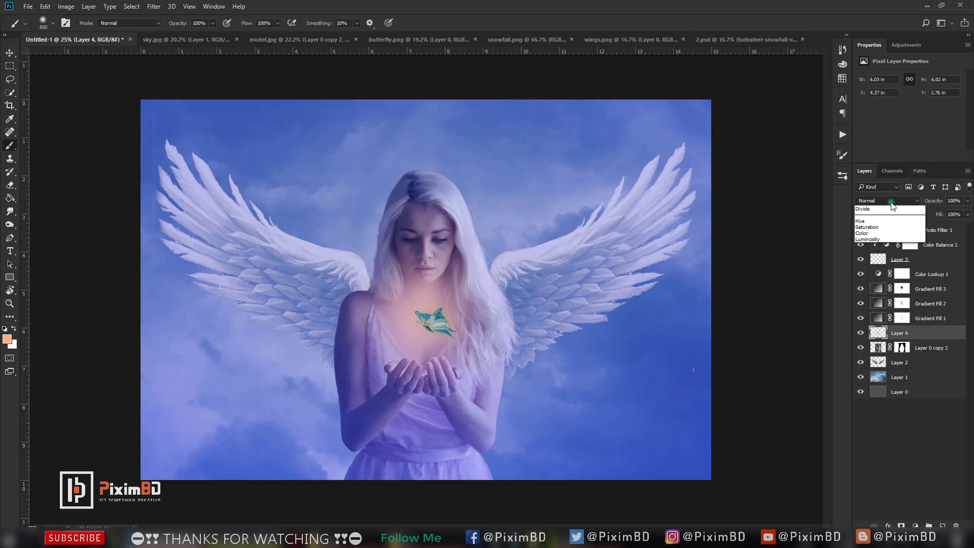
{"action": "left_click", "coordinate": [891, 202]}
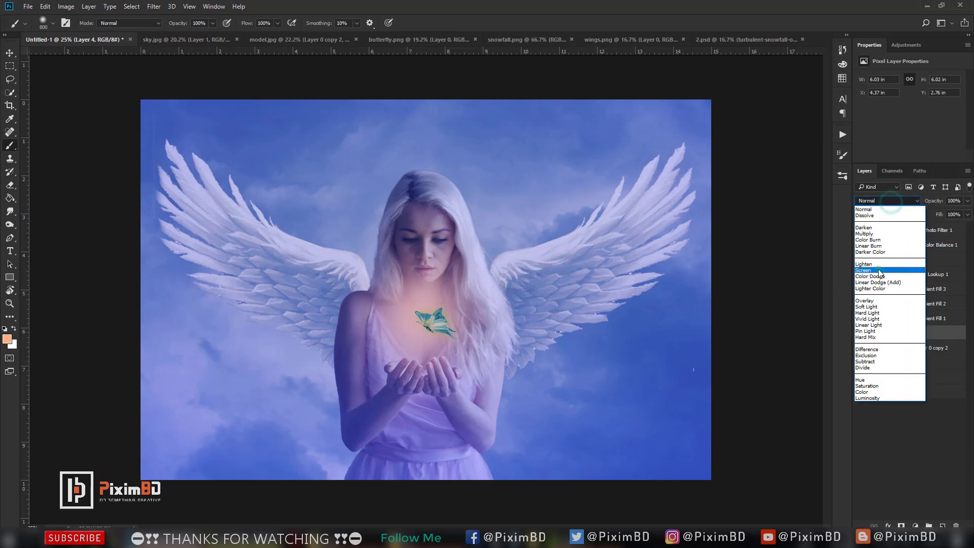
{"action": "left_click", "coordinate": [878, 269]}
{"action": "left_click_drag", "start_coordinate": [938, 201], "coordinate": [929, 204]}
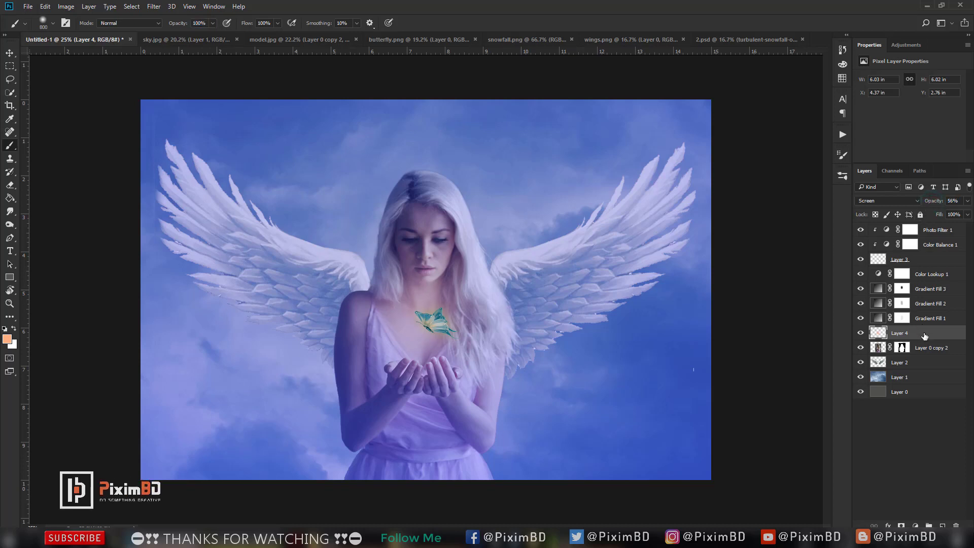
Duplicate the glow layer, move the copy to the top of the layer stack and clip it to the butterfly.
{"action": "key", "text": "ctrl+j"}
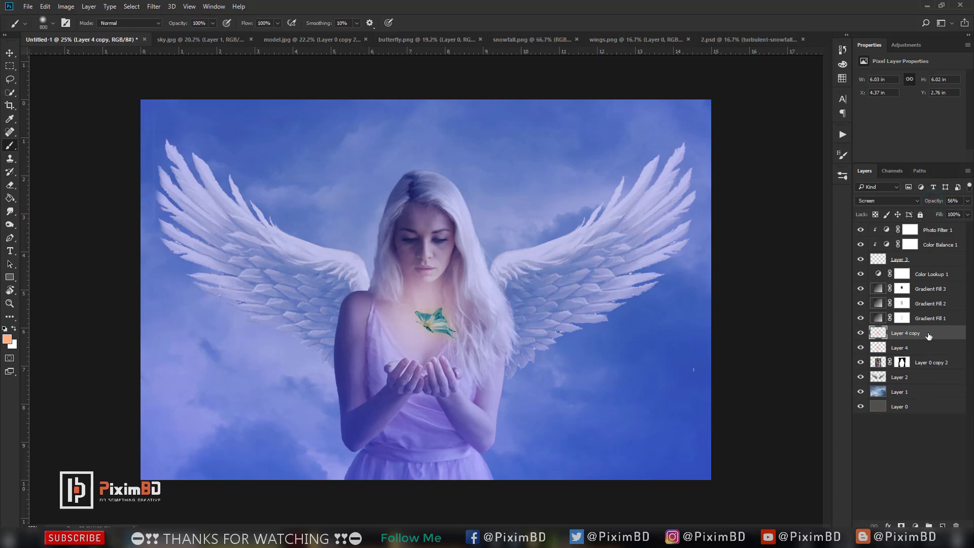
{"action": "left_click_drag", "start_coordinate": [928, 335], "coordinate": [936, 227]}
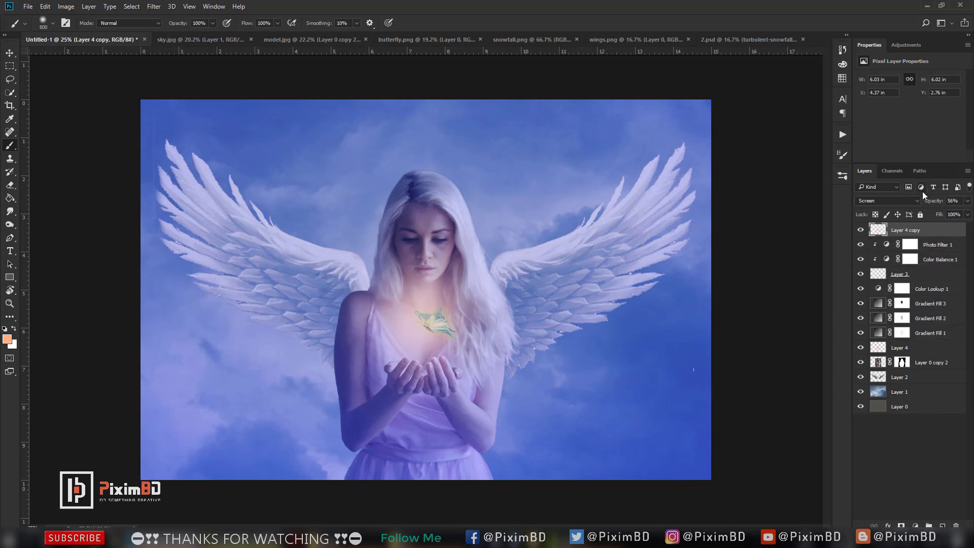
{"action": "right_click", "coordinate": [936, 231]}
{"action": "left_click", "coordinate": [873, 256]}
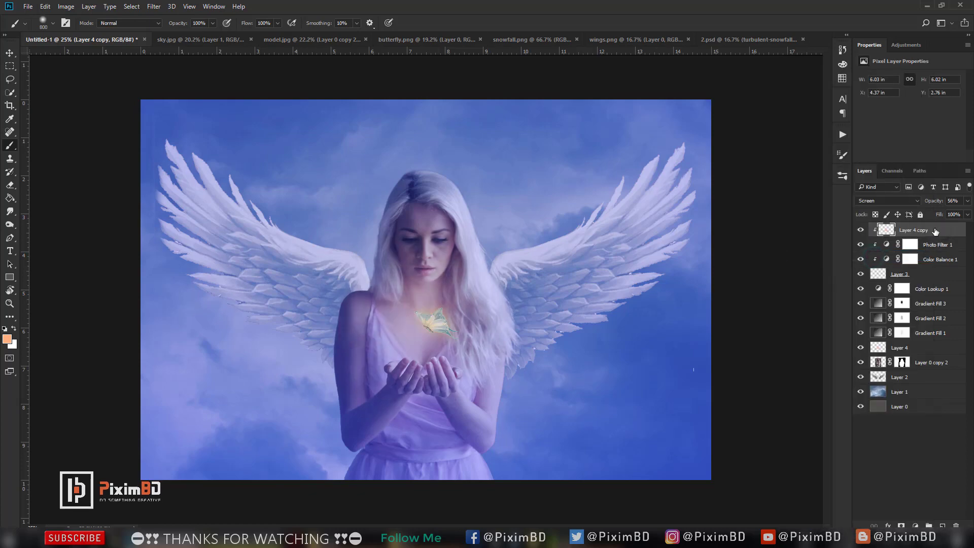
Set the clipped glow copy's opacity to 22% and the original glow layer's opacity to 44%.
{"action": "left_click_drag", "start_coordinate": [937, 202], "coordinate": [941, 204]}
{"action": "type", "text": "22"}
{"action": "key", "text": "Return"}
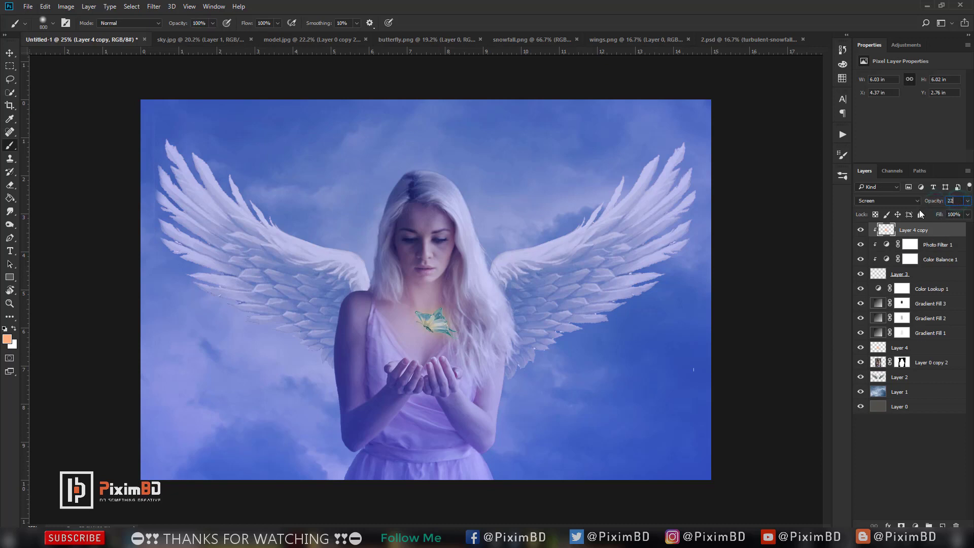
{"action": "left_click", "coordinate": [936, 348]}
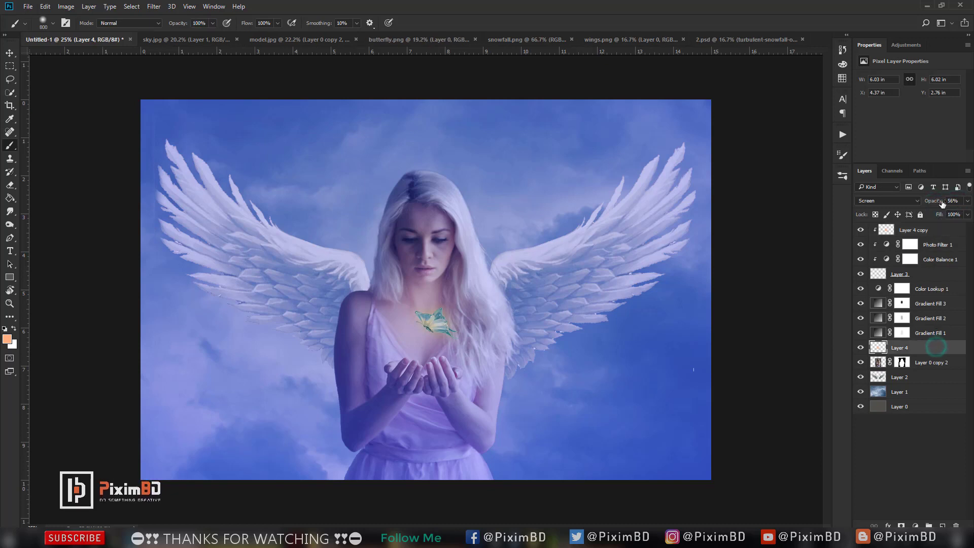
{"action": "left_click_drag", "start_coordinate": [922, 203], "coordinate": [939, 205]}
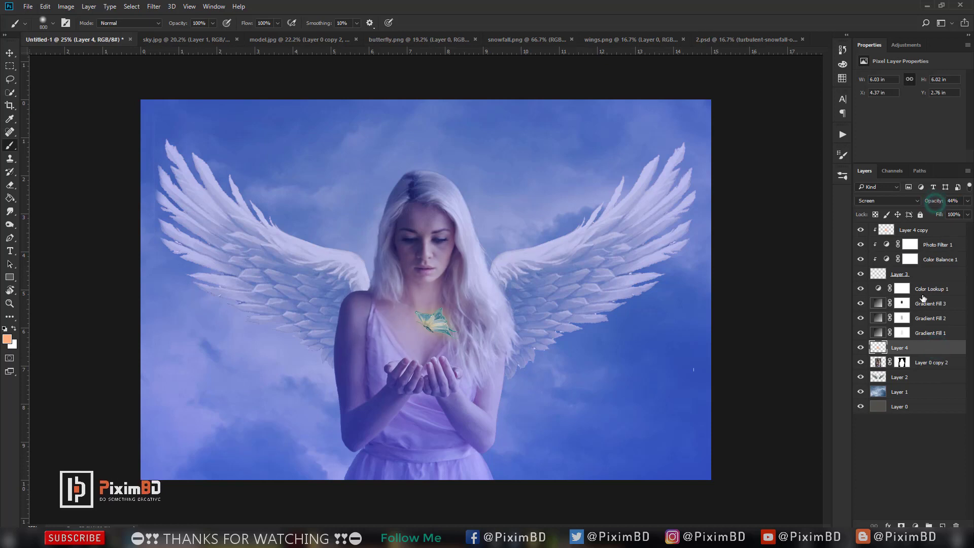
Add a new layer at the top of the stack and fill it with the merged composite using Apply Image.
{"action": "scroll", "coordinate": [533, 278], "scroll_direction": "down", "scroll_amount": 2}
{"action": "scroll", "coordinate": [532, 279], "scroll_direction": "up", "scroll_amount": 3}
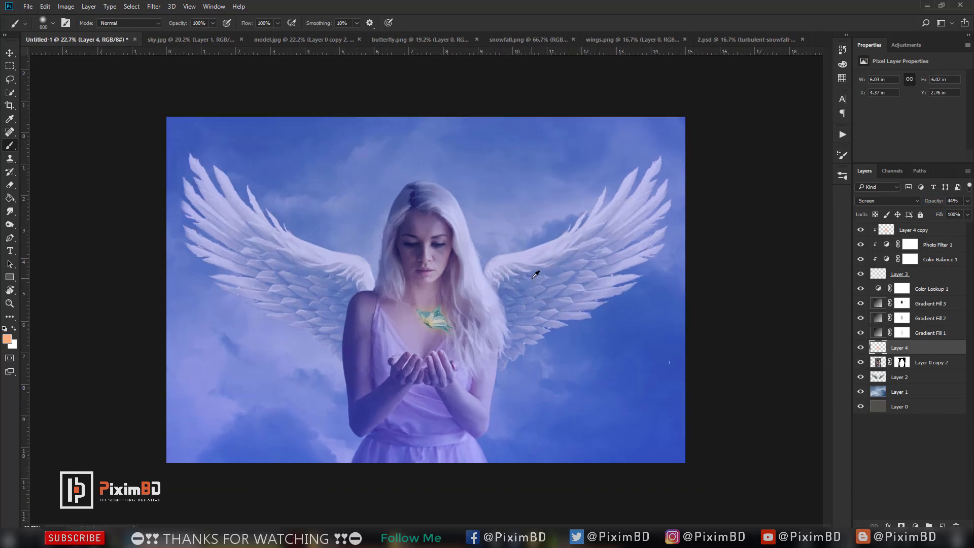
{"action": "scroll", "coordinate": [532, 279], "scroll_direction": "down", "scroll_amount": 1}
{"action": "scroll", "coordinate": [532, 278], "scroll_direction": "up", "scroll_amount": 1}
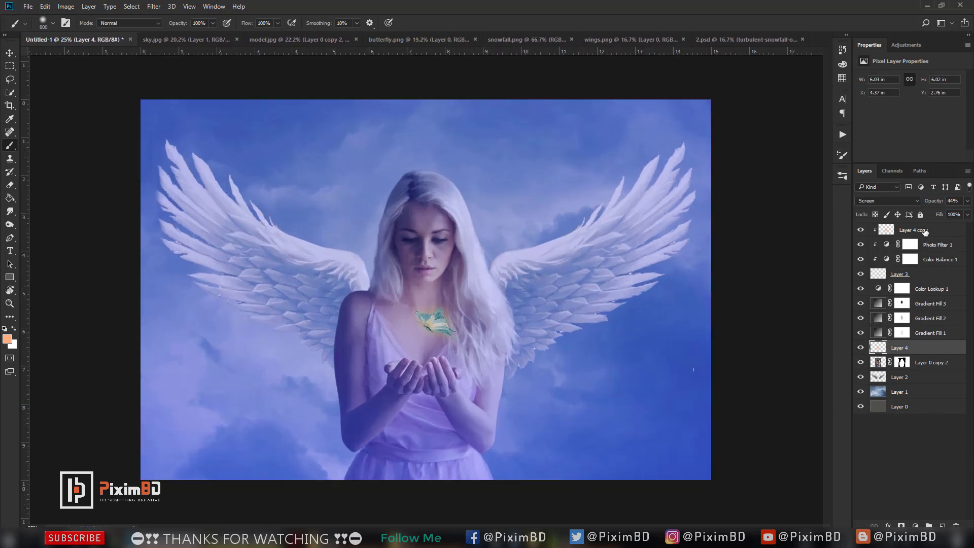
{"action": "left_click", "coordinate": [921, 230]}
{"action": "left_click", "coordinate": [943, 525]}
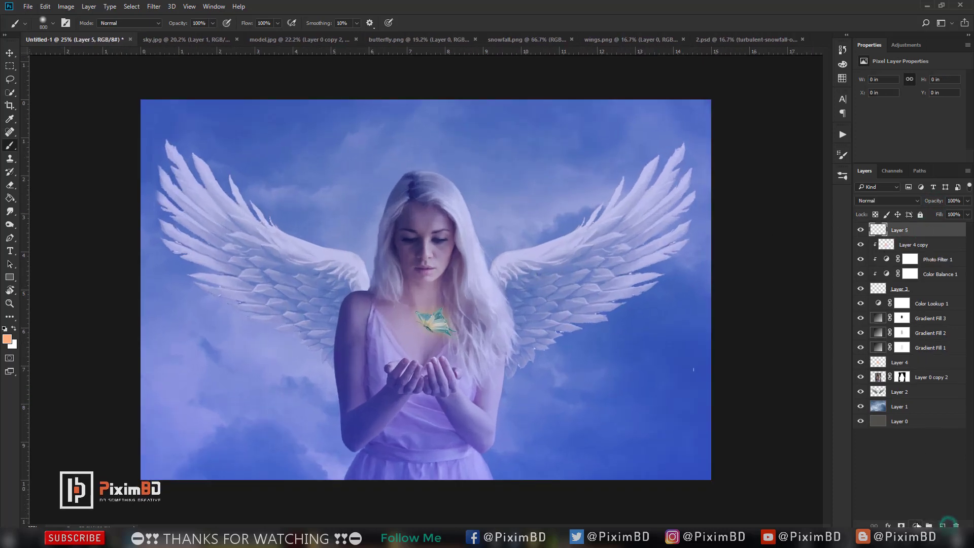
{"action": "scroll", "coordinate": [652, 341], "scroll_direction": "down", "scroll_amount": 2}
{"action": "scroll", "coordinate": [652, 342], "scroll_direction": "up", "scroll_amount": 2}
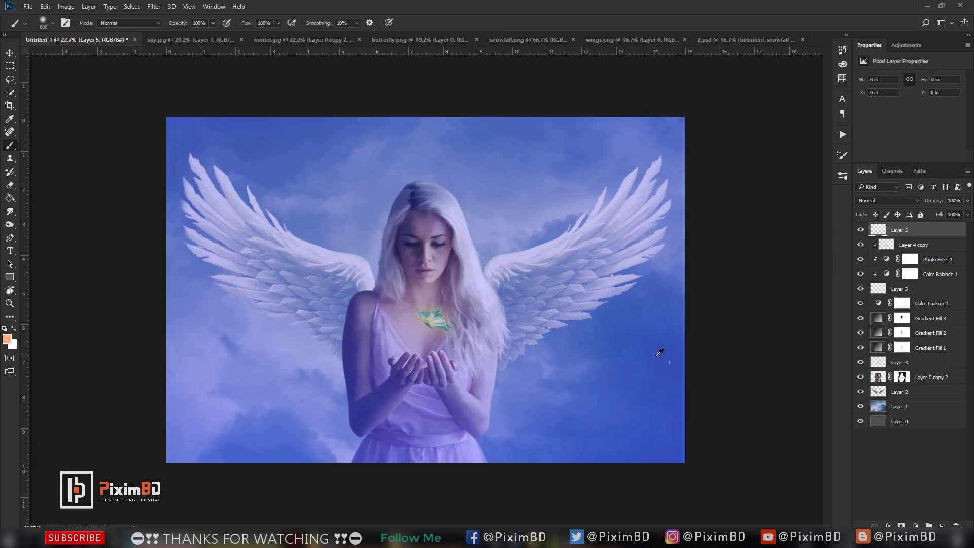
{"action": "scroll", "coordinate": [659, 351], "scroll_direction": "up", "scroll_amount": 1}
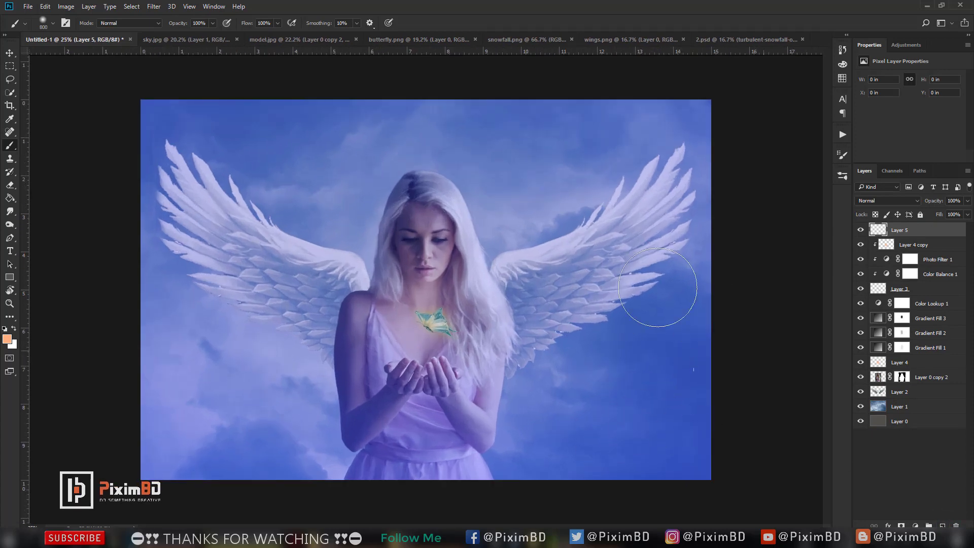
{"action": "left_click", "coordinate": [61, 7]}
{"action": "left_click", "coordinate": [105, 143]}
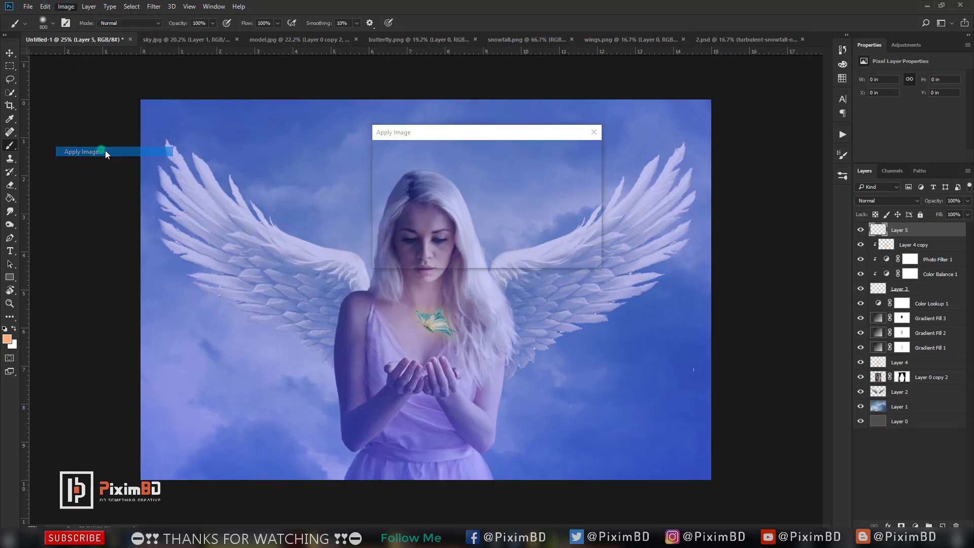
{"action": "left_click", "coordinate": [578, 157]}
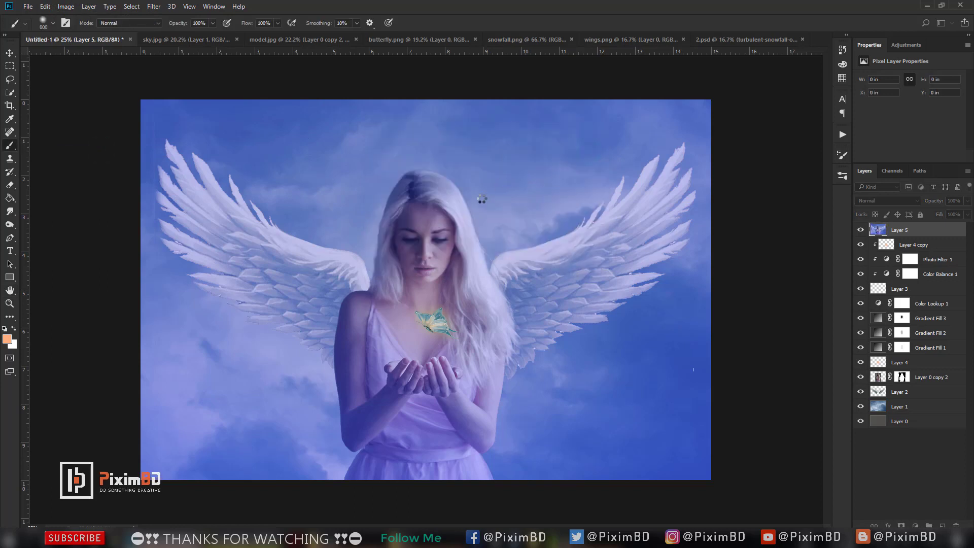
Duplicate the merged composite layer and add a Color Lookup adjustment above it using the HorrorBlue.3DL preset.
{"action": "key", "text": "ctrl+j"}
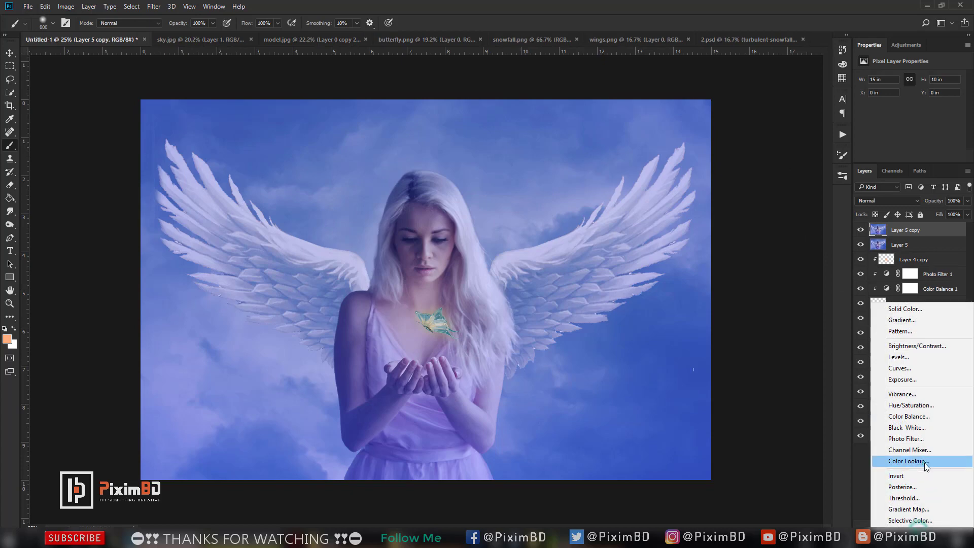
{"action": "left_click", "coordinate": [921, 460]}
{"action": "left_click", "coordinate": [933, 78]}
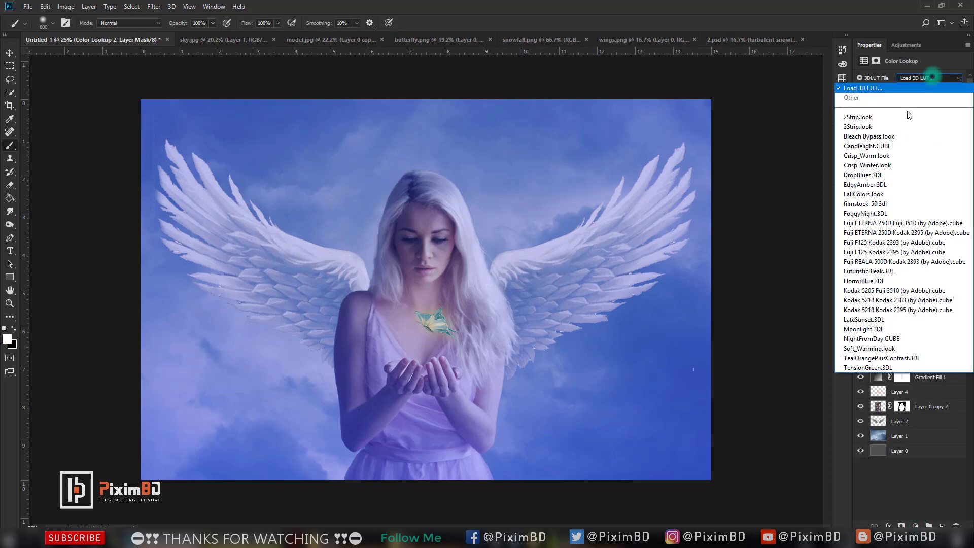
{"action": "left_click", "coordinate": [908, 117]}
{"action": "double_click", "coordinate": [920, 82]}
{"action": "scroll", "coordinate": [921, 81], "scroll_direction": "down", "scroll_amount": 7}
{"action": "scroll", "coordinate": [920, 81], "scroll_direction": "down", "scroll_amount": 1}
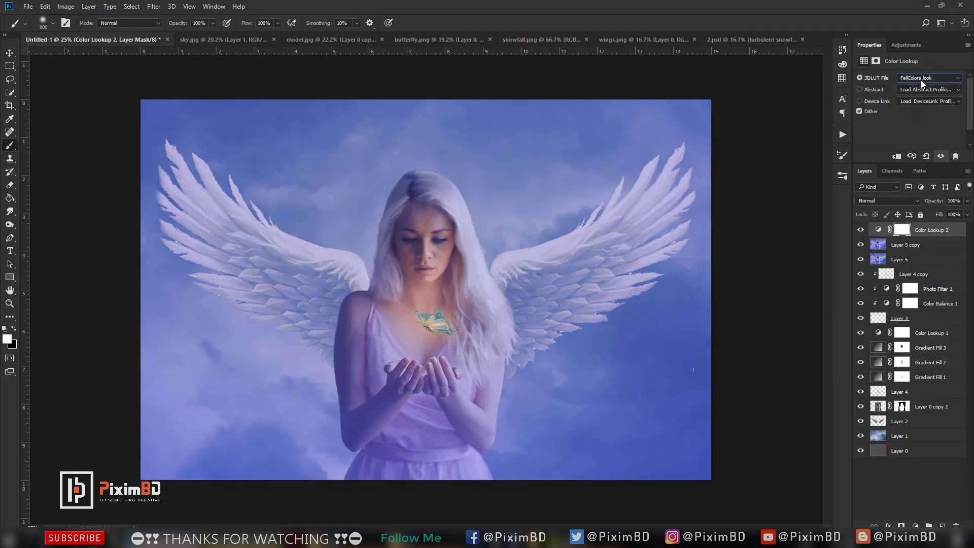
{"action": "scroll", "coordinate": [920, 80], "scroll_direction": "down", "scroll_amount": 3}
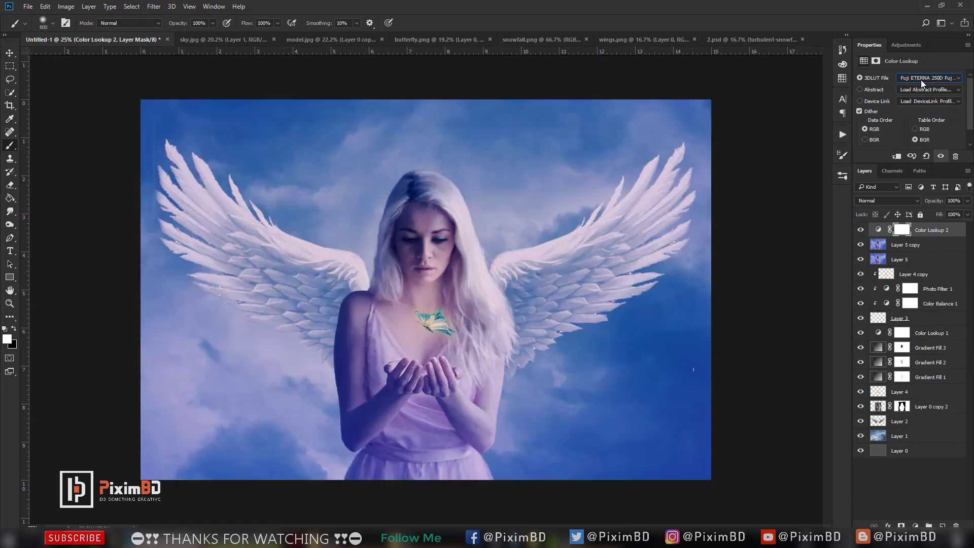
{"action": "scroll", "coordinate": [921, 80], "scroll_direction": "down", "scroll_amount": 3}
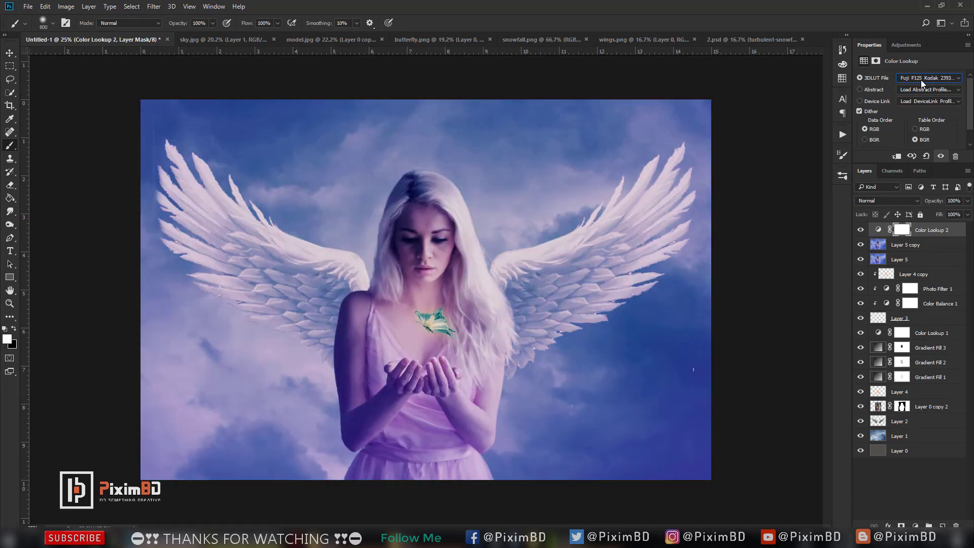
{"action": "scroll", "coordinate": [920, 80], "scroll_direction": "down", "scroll_amount": 3}
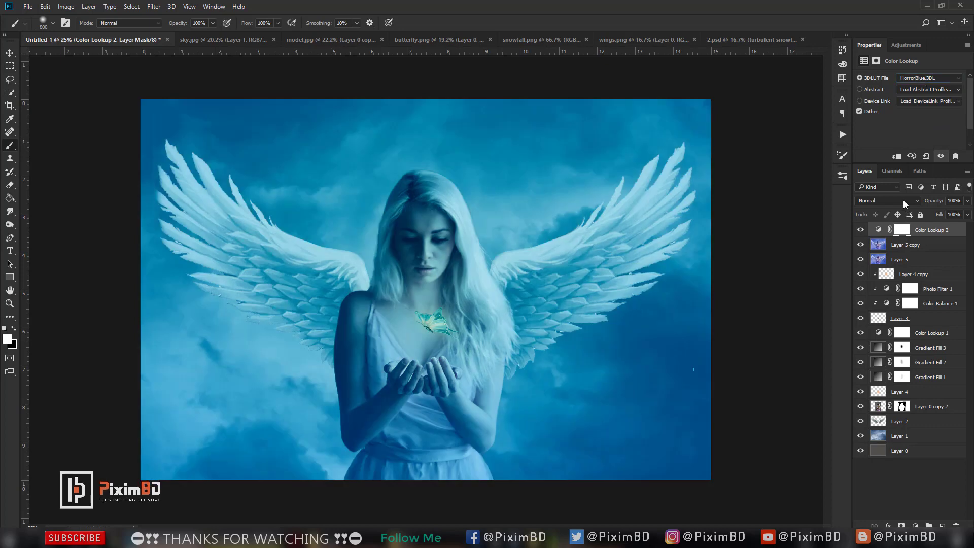
Set the new Color Lookup adjustment's blend mode to Overlay and its opacity to 10%, comparing the image without it.
{"action": "left_click", "coordinate": [902, 200]}
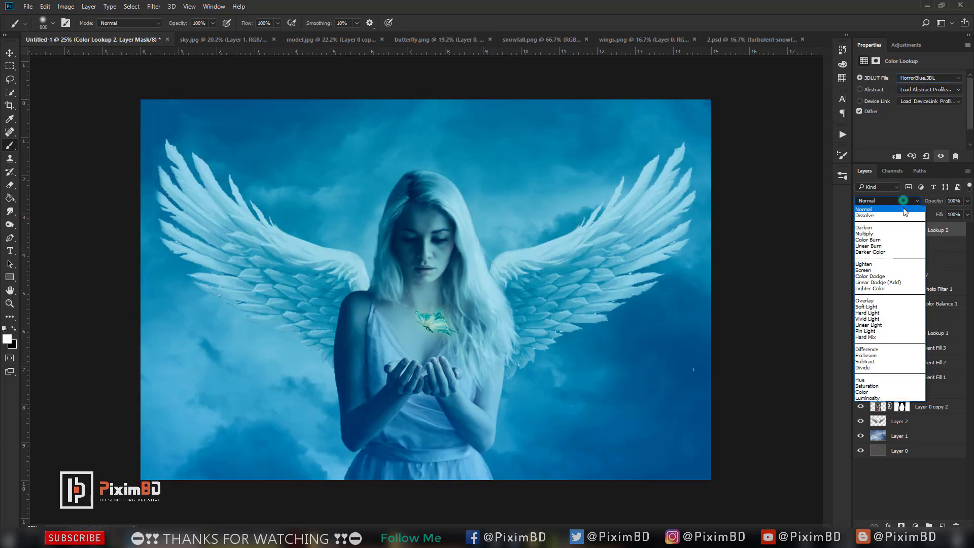
{"action": "left_click", "coordinate": [887, 303]}
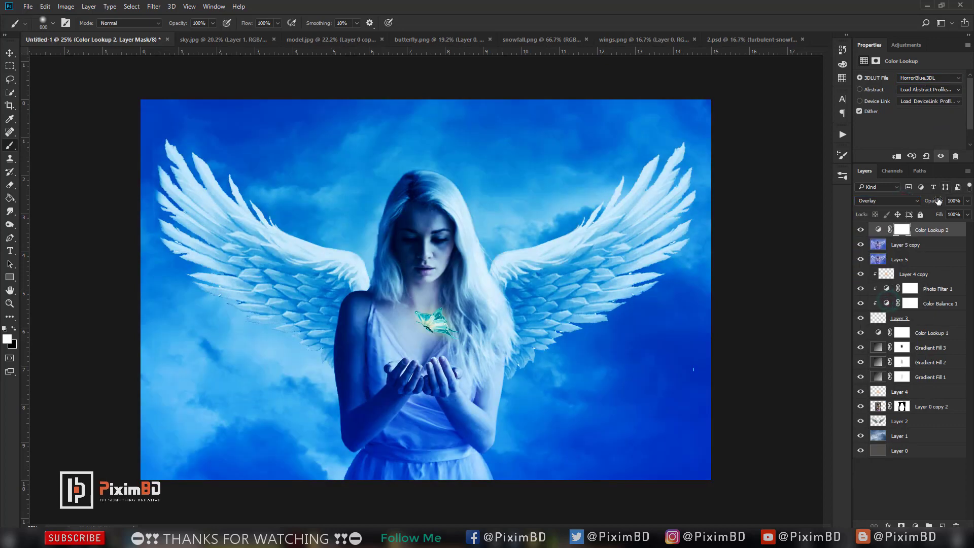
{"action": "left_click_drag", "start_coordinate": [938, 201], "coordinate": [933, 204]}
{"action": "left_click", "coordinate": [862, 230]}
{"action": "left_click", "coordinate": [861, 230]}
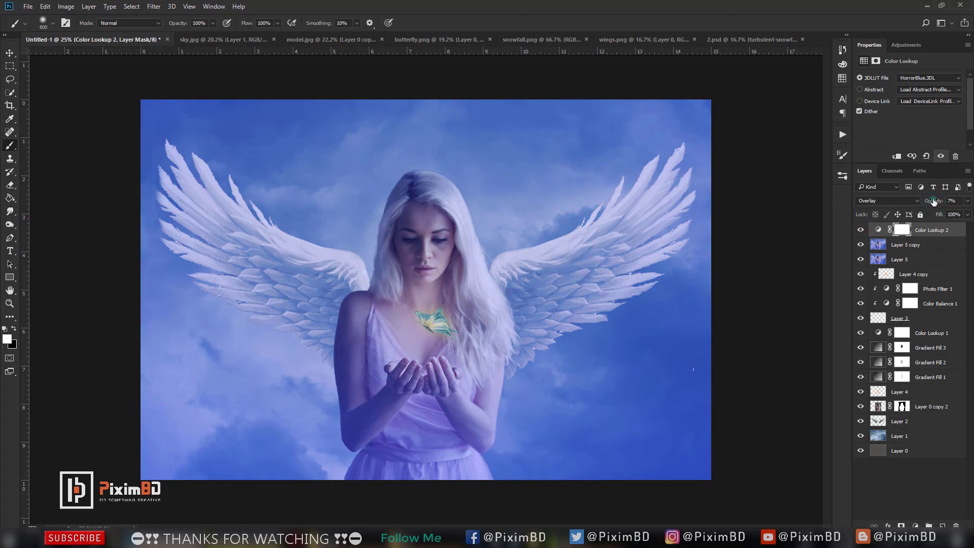
Add a Photo Filter adjustment on top with the Red filter and lower its layer opacity to 27%.
{"action": "left_click", "coordinate": [916, 525]}
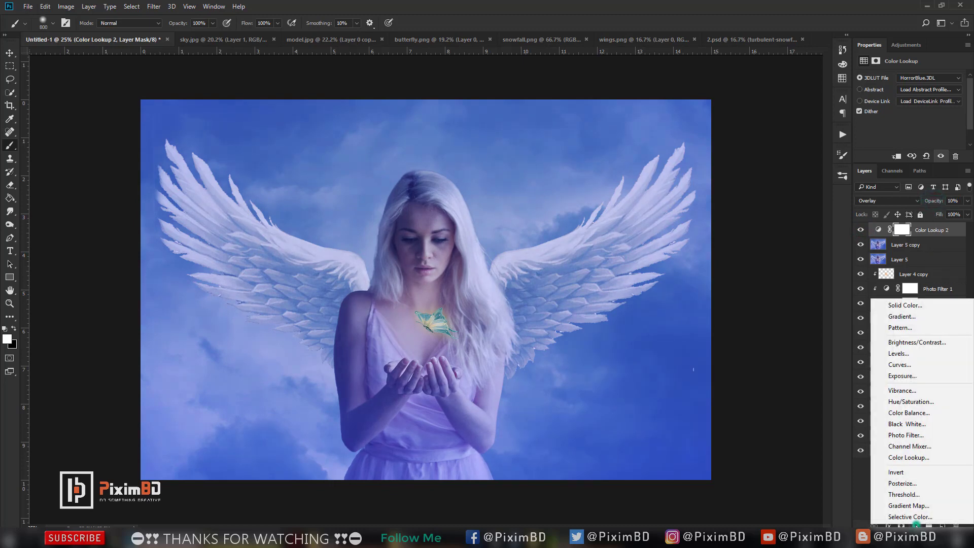
{"action": "left_click", "coordinate": [922, 430]}
{"action": "left_click", "coordinate": [927, 80]}
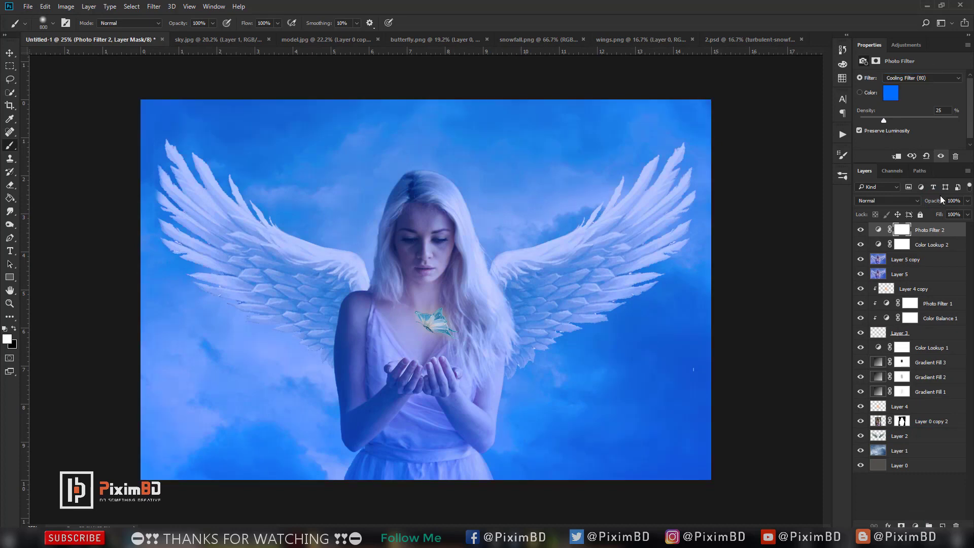
{"action": "left_click_drag", "start_coordinate": [926, 200], "coordinate": [925, 209]}
{"action": "left_click", "coordinate": [920, 79]}
{"action": "left_click", "coordinate": [921, 79]}
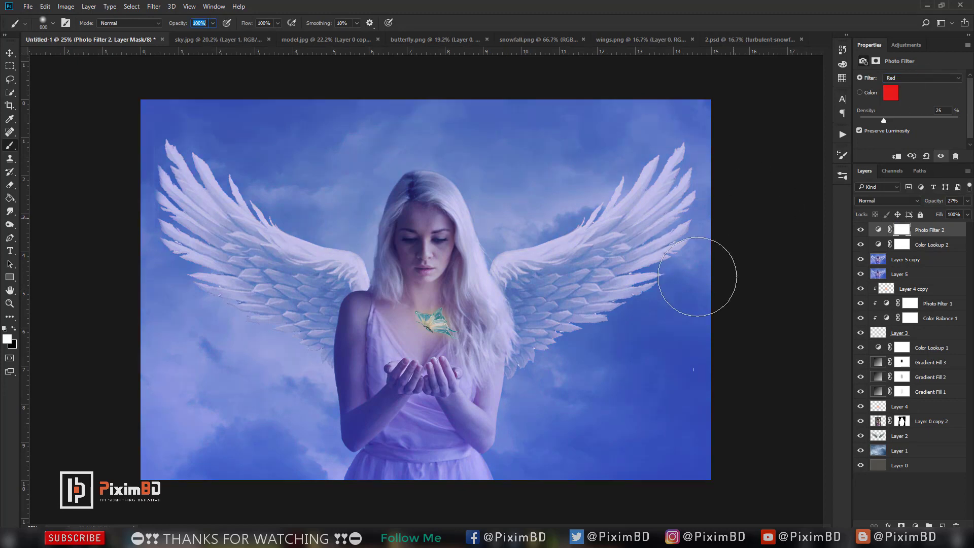
Add a new layer above the photo filter and fill it with the merged composite using Apply Image.
{"action": "left_click", "coordinate": [943, 525]}
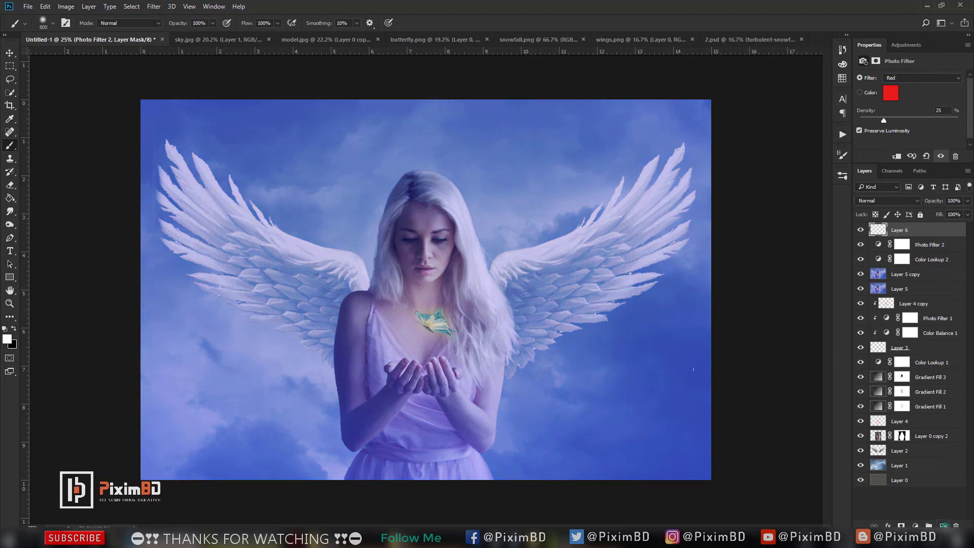
{"action": "left_click", "coordinate": [72, 6]}
{"action": "left_click", "coordinate": [76, 142]}
{"action": "left_click", "coordinate": [578, 156]}
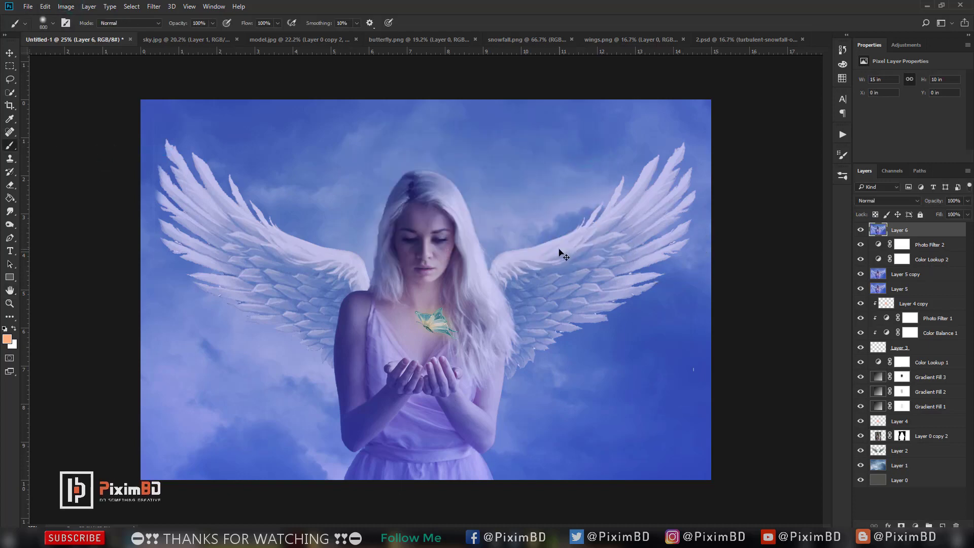
Duplicate the new merged layer and hide all layers beneath the two merged copies.
{"action": "key", "text": "ctrl+j"}
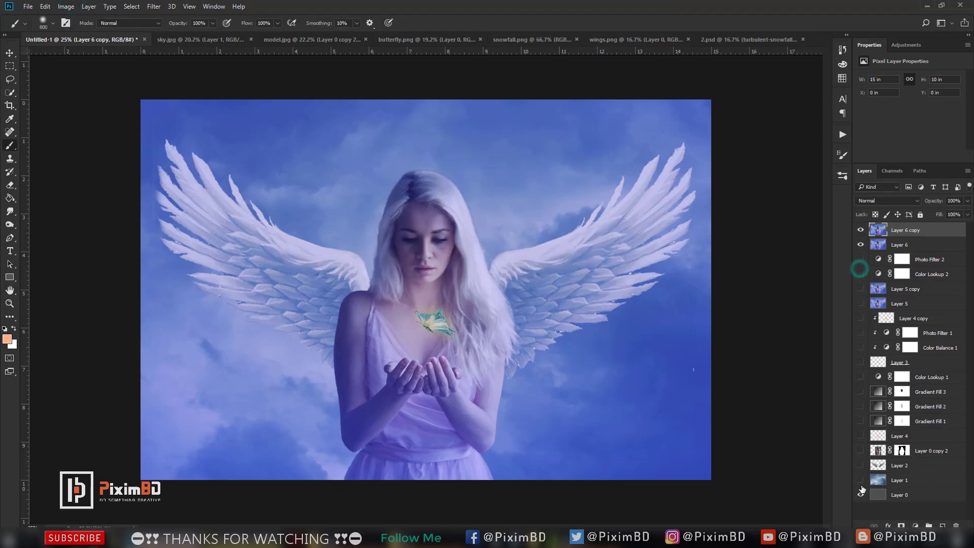
{"action": "scroll", "coordinate": [403, 218], "scroll_direction": "up", "scroll_amount": 1}
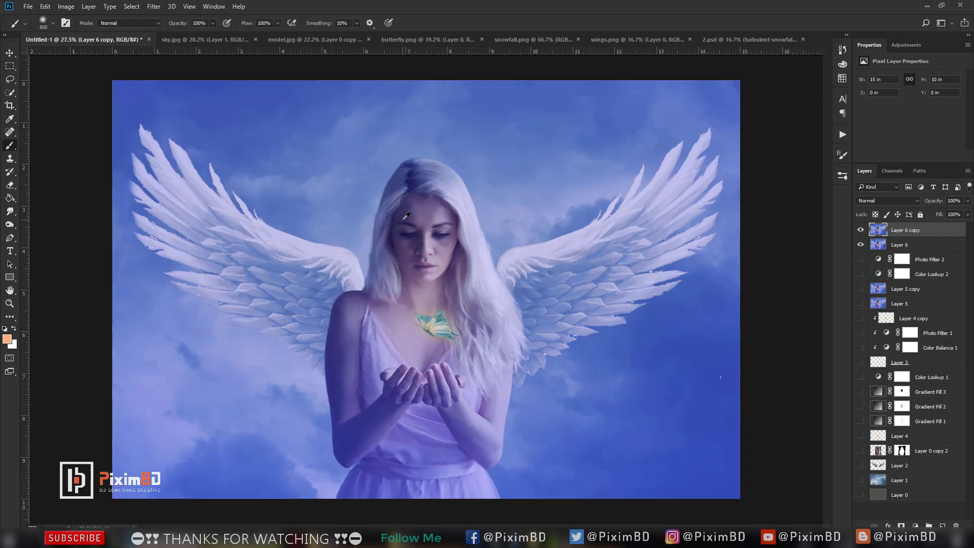
{"action": "scroll", "coordinate": [404, 219], "scroll_direction": "down", "scroll_amount": 3}
{"action": "scroll", "coordinate": [404, 219], "scroll_direction": "up", "scroll_amount": 1}
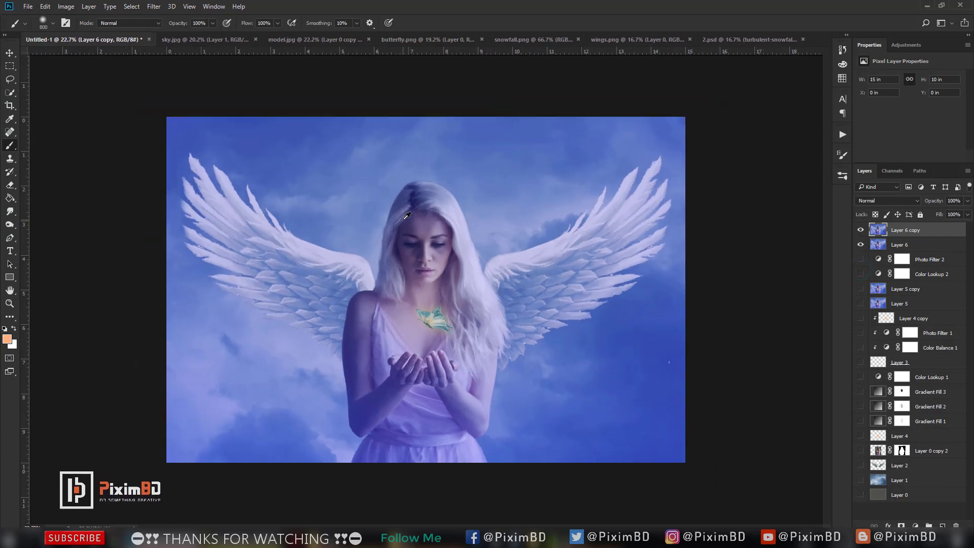
Open the top merged layer in the Camera Raw Filter and set Clarity to +12, Blacks to +18 and Shadows to +17.
{"action": "left_click", "coordinate": [154, 8]}
{"action": "left_click", "coordinate": [232, 65]}
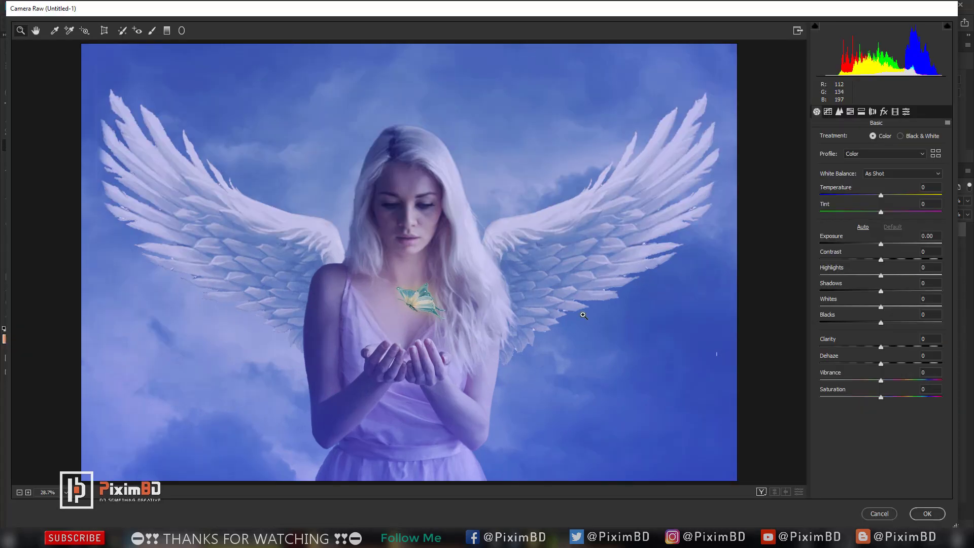
{"action": "mouse_move", "coordinate": [881, 348]}
{"action": "left_mouse_down"}
{"action": "mouse_move", "coordinate": [869, 330]}
{"action": "mouse_move", "coordinate": [892, 335]}
{"action": "left_mouse_up"}
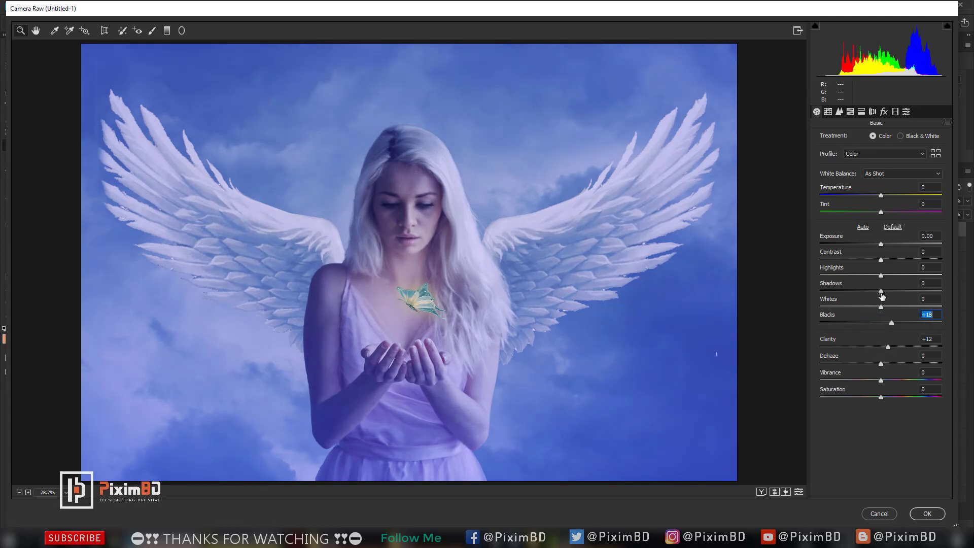
{"action": "left_click_drag", "start_coordinate": [881, 292], "coordinate": [898, 292]}
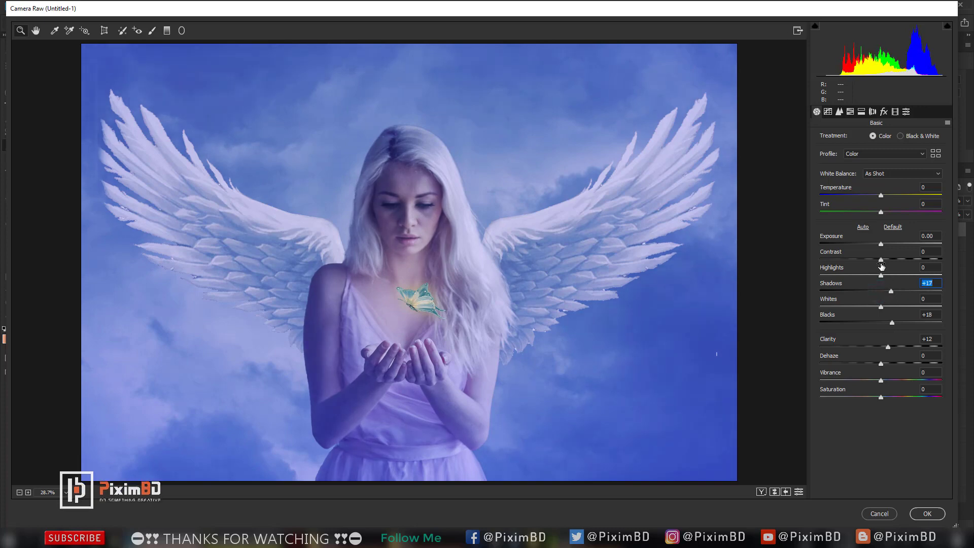
Set Contrast to +1, Dehaze to +8 and Vibrance to -3, with Temperature at -8 and Tint at +3.
{"action": "left_click_drag", "start_coordinate": [880, 260], "coordinate": [880, 260]}
{"action": "left_click_drag", "start_coordinate": [882, 363], "coordinate": [879, 382]}
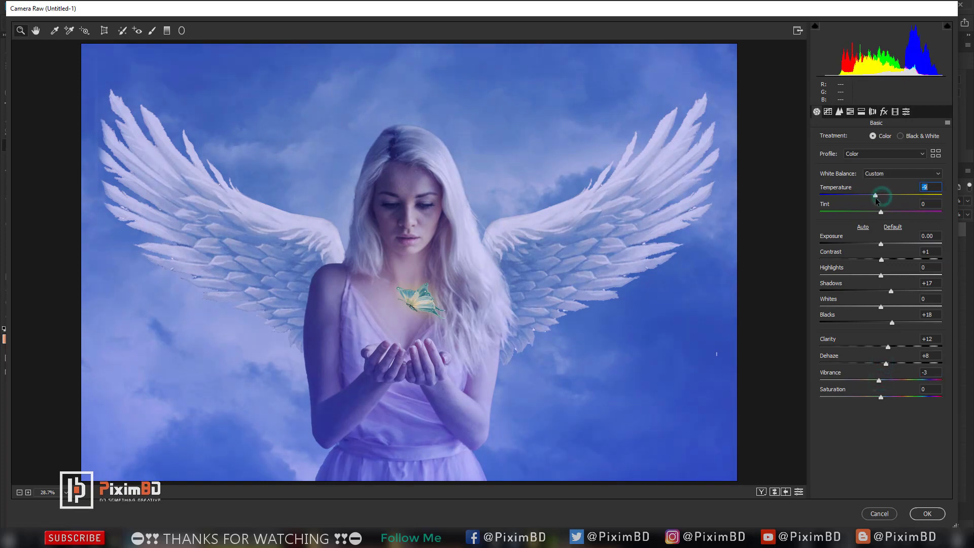
{"action": "left_click_drag", "start_coordinate": [876, 201], "coordinate": [881, 224]}
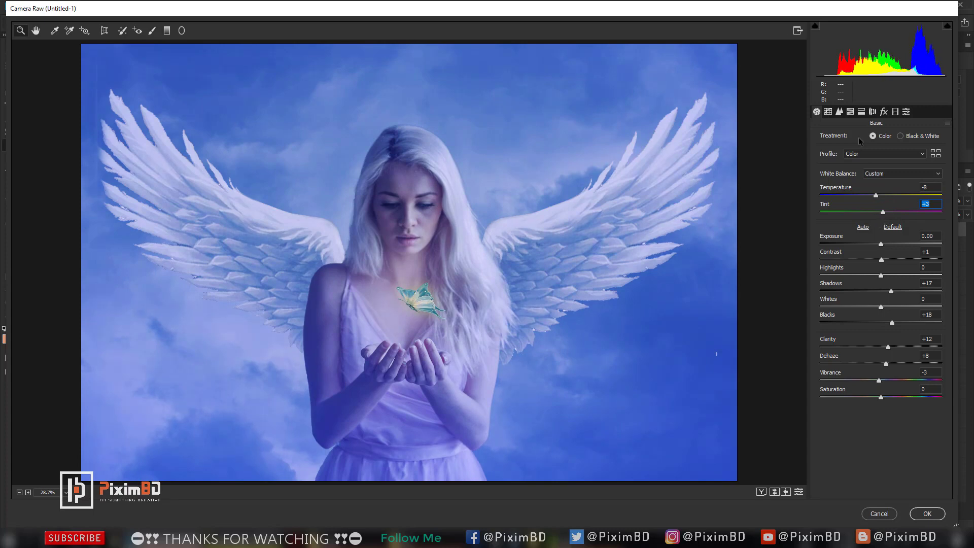
Split-tone the highlights with a hue of 246 and a saturation of 5.
{"action": "left_click", "coordinate": [840, 112]}
{"action": "left_click", "coordinate": [830, 238]}
{"action": "left_click", "coordinate": [861, 111]}
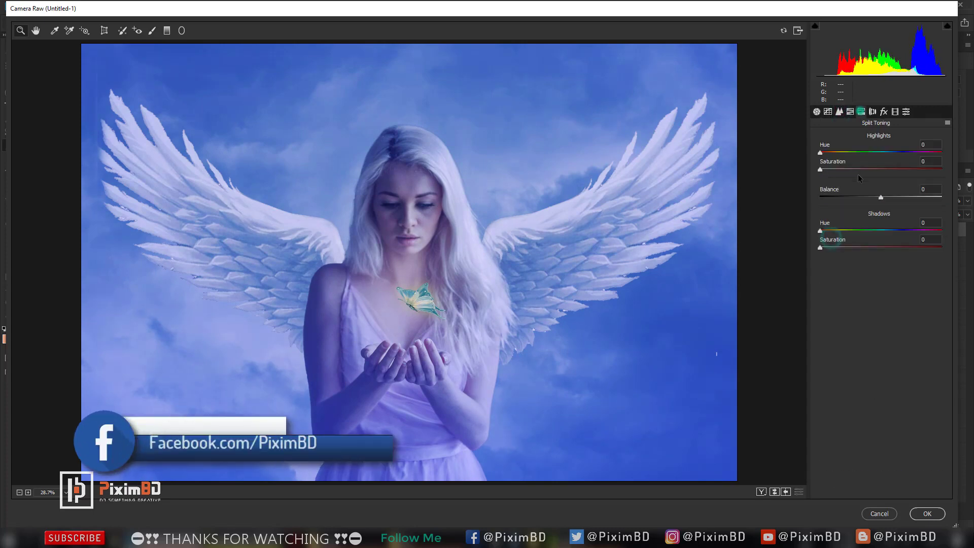
{"action": "left_click_drag", "start_coordinate": [858, 154], "coordinate": [825, 170]}
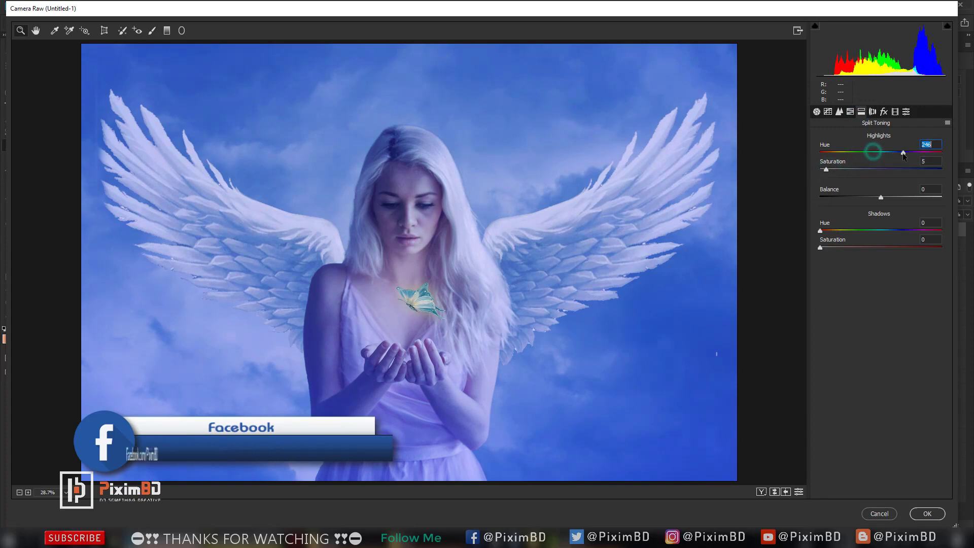
Apply a post-crop vignette with amount -43 and feather 67, and shift the Blue Primary calibration hue to +11.
{"action": "left_click", "coordinate": [883, 112]}
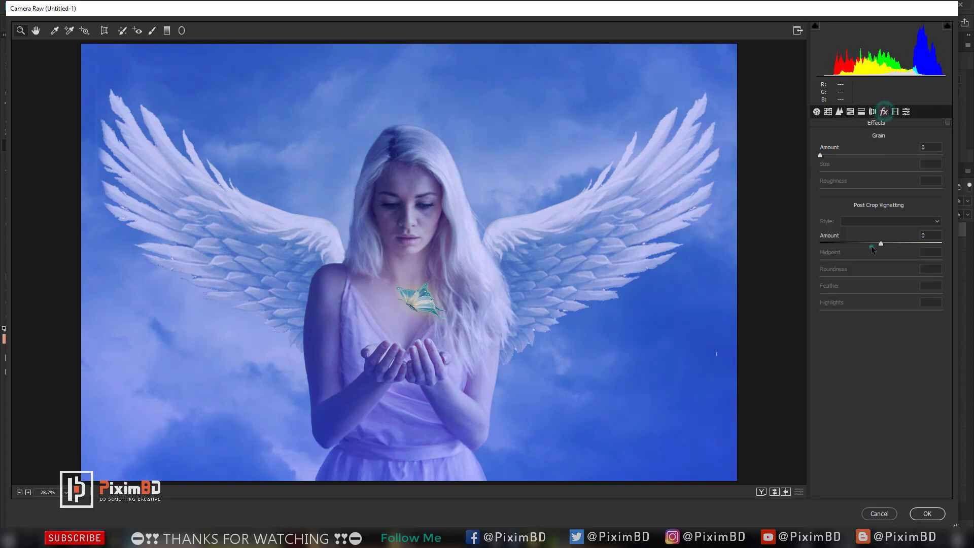
{"action": "left_click_drag", "start_coordinate": [870, 243], "coordinate": [855, 243]}
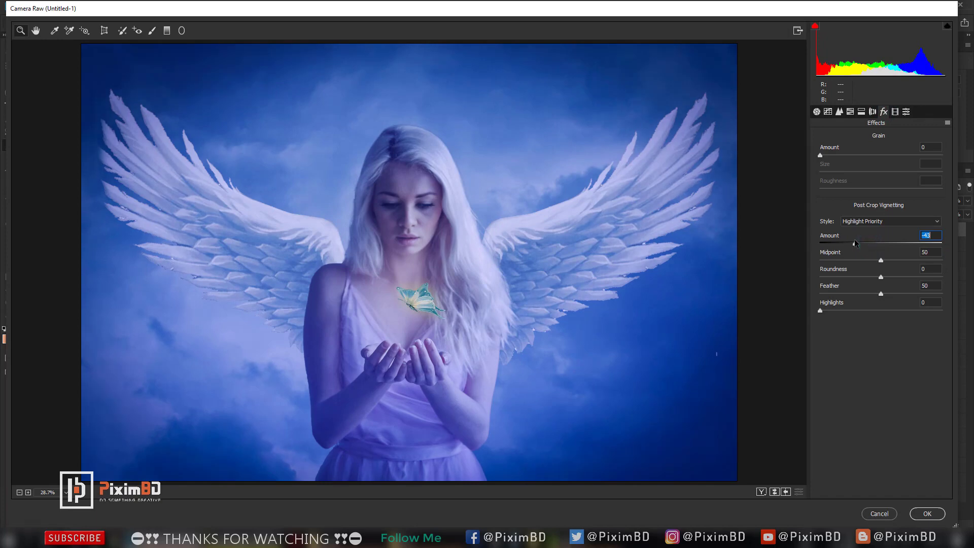
{"action": "left_click", "coordinate": [539, 252], "text": "alt"}
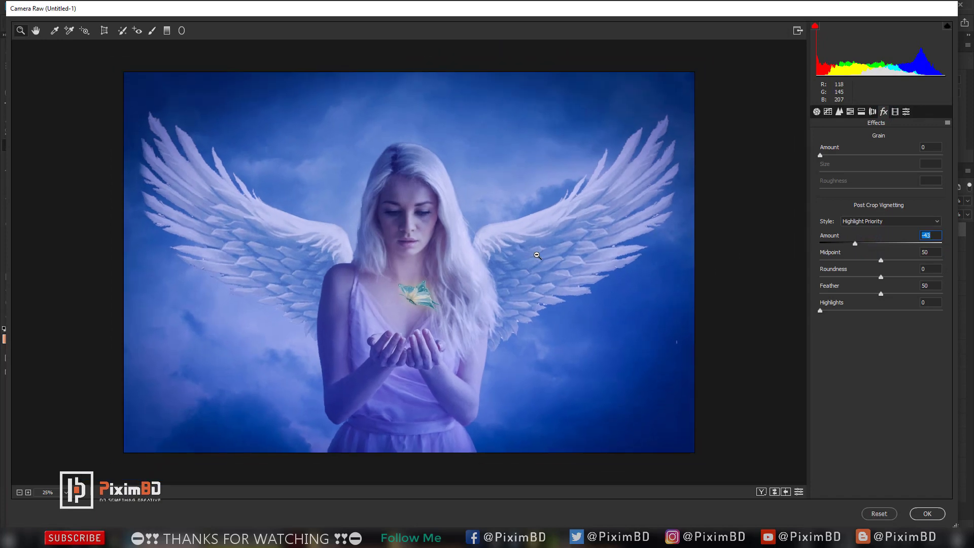
{"action": "left_click", "coordinate": [897, 293]}
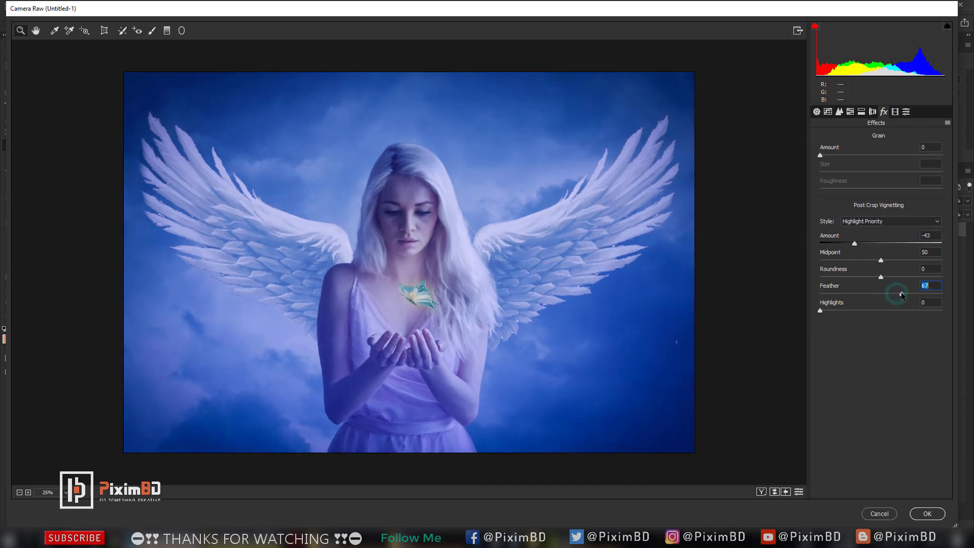
{"action": "left_click", "coordinate": [894, 111]}
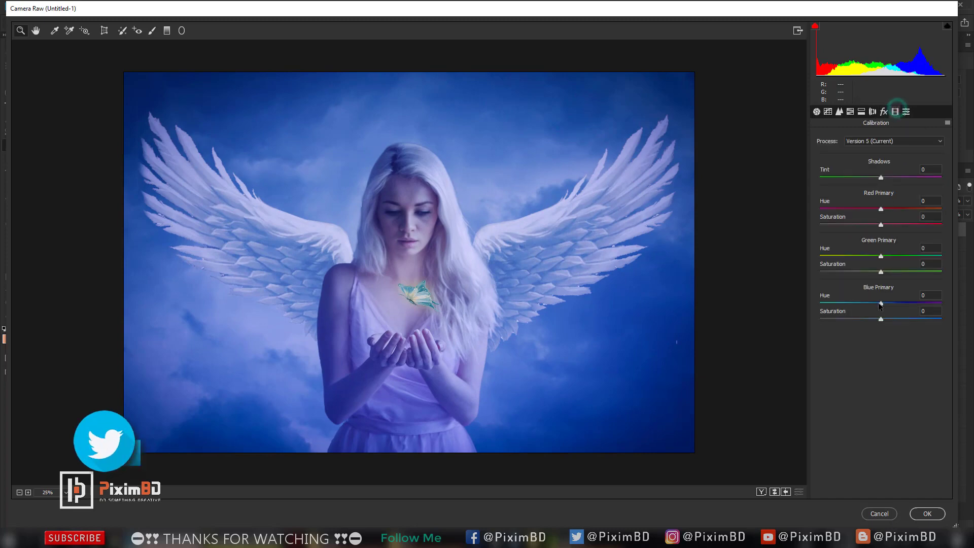
{"action": "mouse_move", "coordinate": [880, 303]}
{"action": "left_mouse_down"}
{"action": "mouse_move", "coordinate": [870, 304]}
{"action": "mouse_move", "coordinate": [886, 304]}
{"action": "left_mouse_up"}
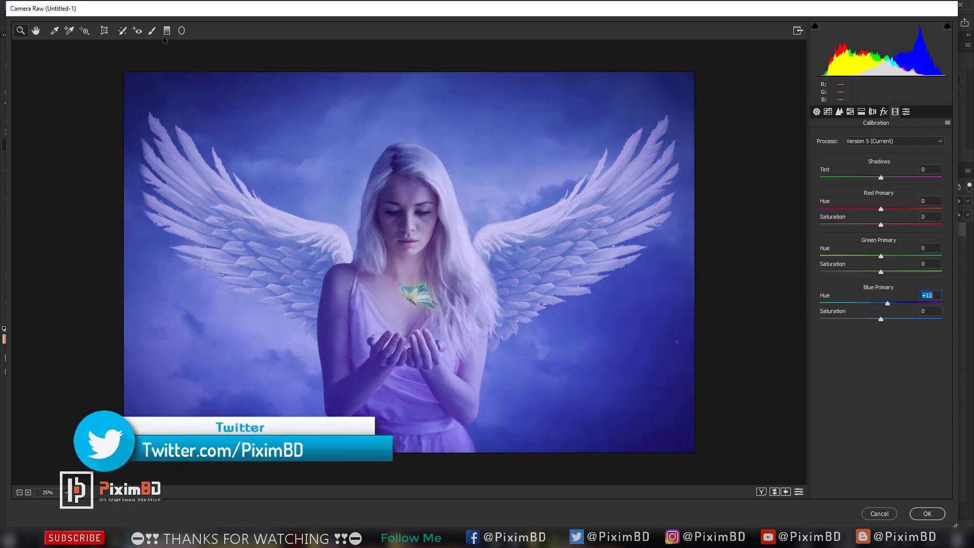
Draw a large radial filter centred on the model and set its outside exposure to -0.85.
{"action": "left_click", "coordinate": [181, 31]}
{"action": "left_click_drag", "start_coordinate": [405, 249], "coordinate": [566, 419]}
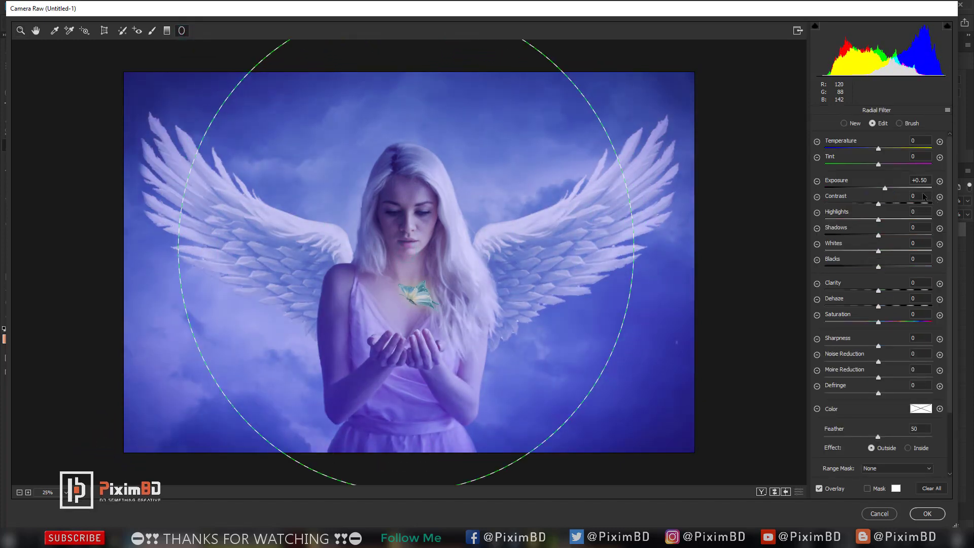
{"action": "left_click_drag", "start_coordinate": [868, 188], "coordinate": [867, 188]}
{"action": "left_click_drag", "start_coordinate": [484, 287], "coordinate": [485, 304]}
Shrink the radial filter's ellipse around the model, set its exposure to -0.40 and leave the radial filter.
{"action": "scroll", "coordinate": [471, 194], "scroll_direction": "down", "scroll_amount": 1}
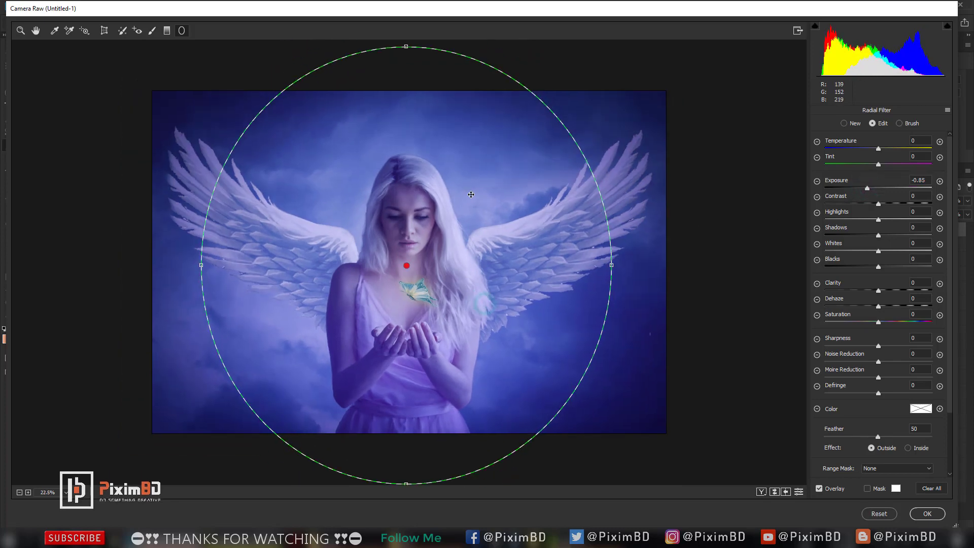
{"action": "scroll", "coordinate": [470, 195], "scroll_direction": "down", "scroll_amount": 1}
{"action": "left_click_drag", "start_coordinate": [405, 81], "coordinate": [411, 114]}
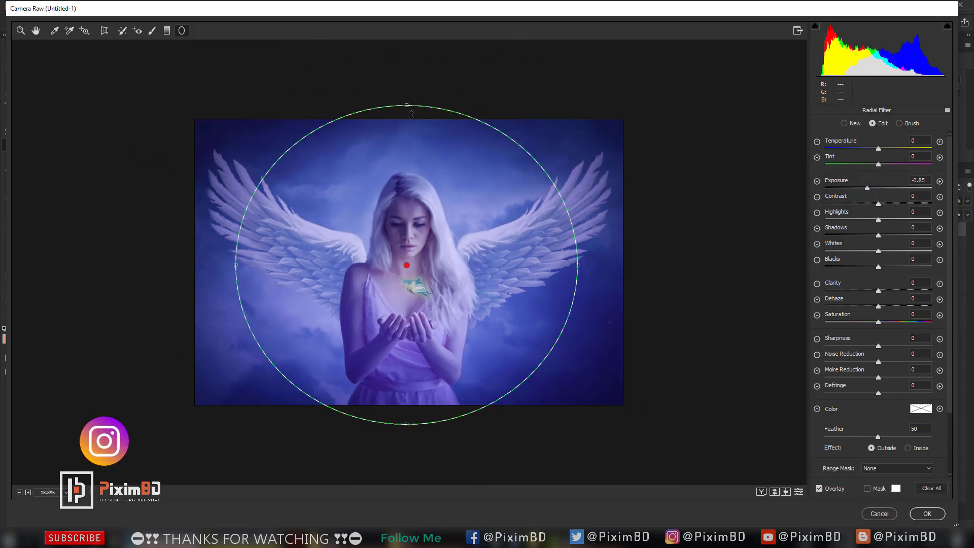
{"action": "left_click_drag", "start_coordinate": [867, 188], "coordinate": [873, 193]}
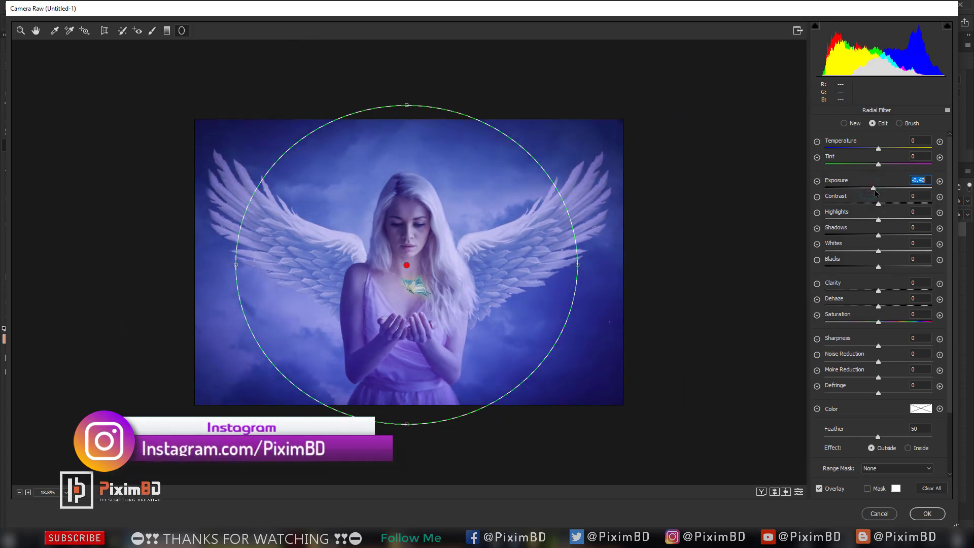
{"action": "left_click", "coordinate": [21, 30]}
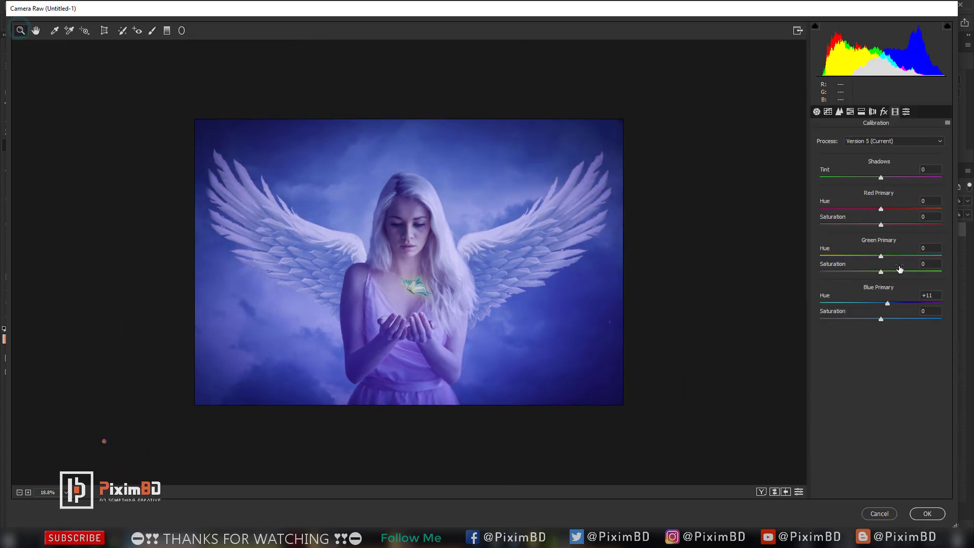
Set the calibration's Green Primary hue to +6, Red Primary hue to +9 and saturation to -6, and apply the Camera Raw filter.
{"action": "mouse_move", "coordinate": [881, 256]}
{"action": "left_mouse_down"}
{"action": "mouse_move", "coordinate": [849, 256]}
{"action": "mouse_move", "coordinate": [909, 263]}
{"action": "mouse_move", "coordinate": [885, 268]}
{"action": "left_mouse_up"}
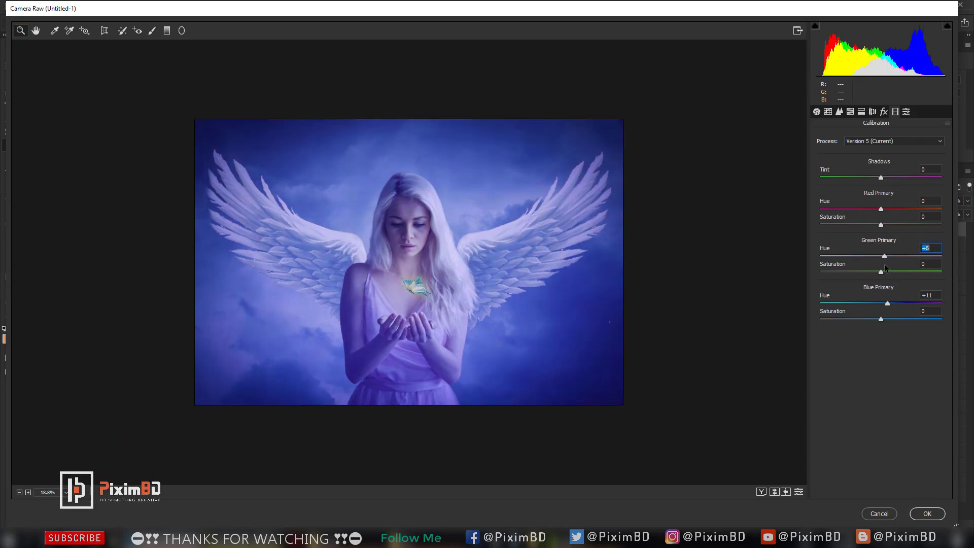
{"action": "mouse_move", "coordinate": [881, 222]}
{"action": "left_mouse_down"}
{"action": "mouse_move", "coordinate": [865, 213]}
{"action": "mouse_move", "coordinate": [886, 209]}
{"action": "left_mouse_up"}
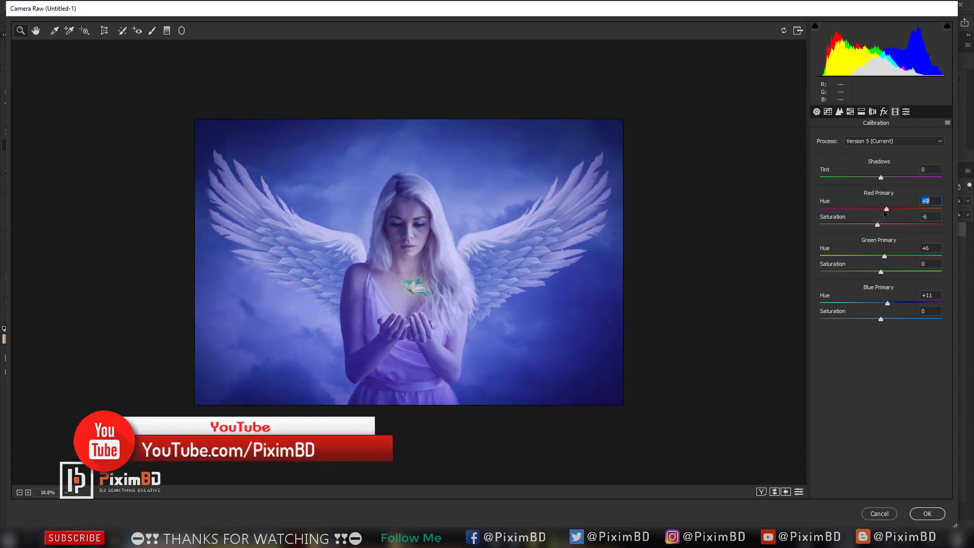
{"action": "left_click", "coordinate": [925, 512]}
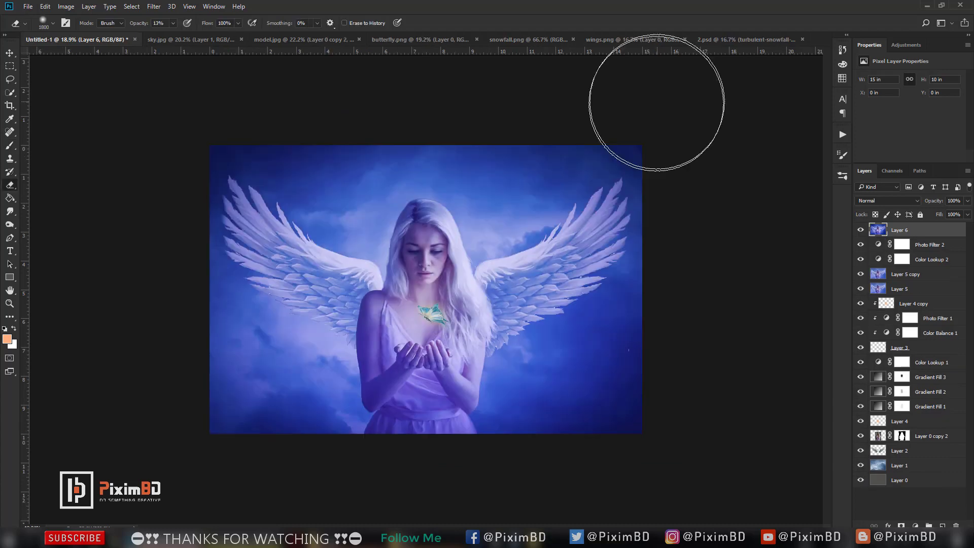
Adjust the duplicate of the Camera Raw layer with Selective Color and apply the change.
{"action": "left_click", "coordinate": [66, 6]}
{"action": "left_click", "coordinate": [89, 31]}
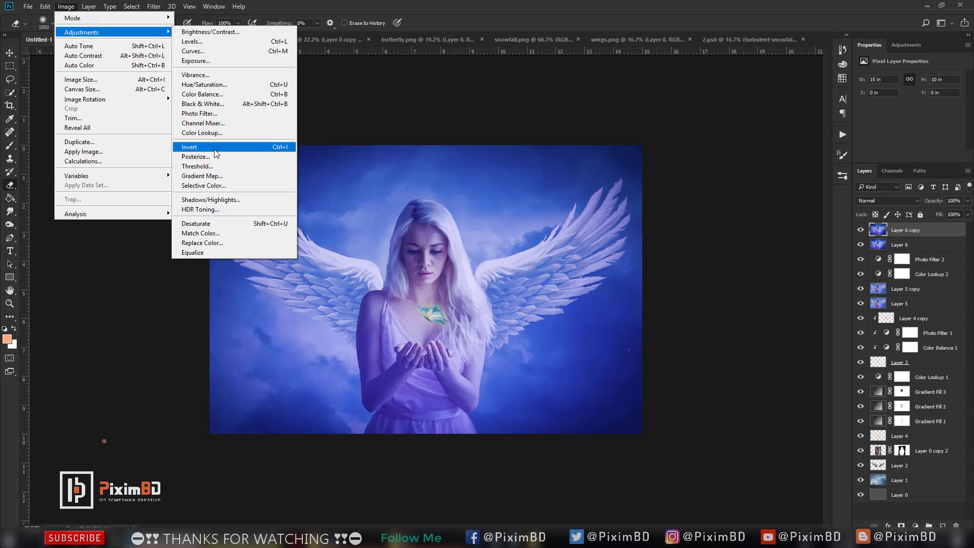
{"action": "left_click", "coordinate": [220, 190]}
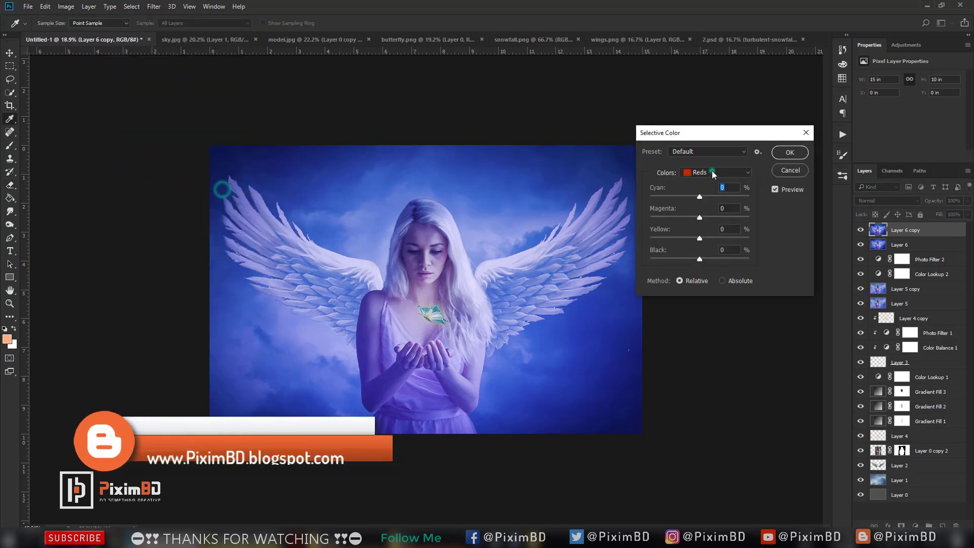
{"action": "left_click", "coordinate": [711, 172]}
{"action": "left_click", "coordinate": [711, 219]}
{"action": "left_click_drag", "start_coordinate": [685, 194], "coordinate": [703, 257]}
{"action": "key", "text": "Return"}
{"action": "key", "text": "e"}
{"action": "scroll", "coordinate": [538, 259], "scroll_direction": "up", "scroll_amount": 1}
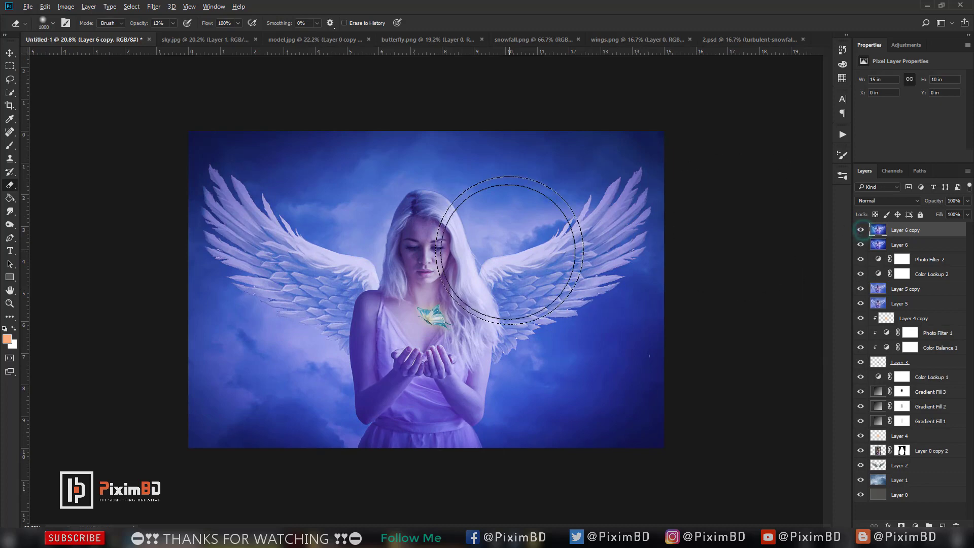
{"action": "scroll", "coordinate": [510, 237], "scroll_direction": "up", "scroll_amount": 1}
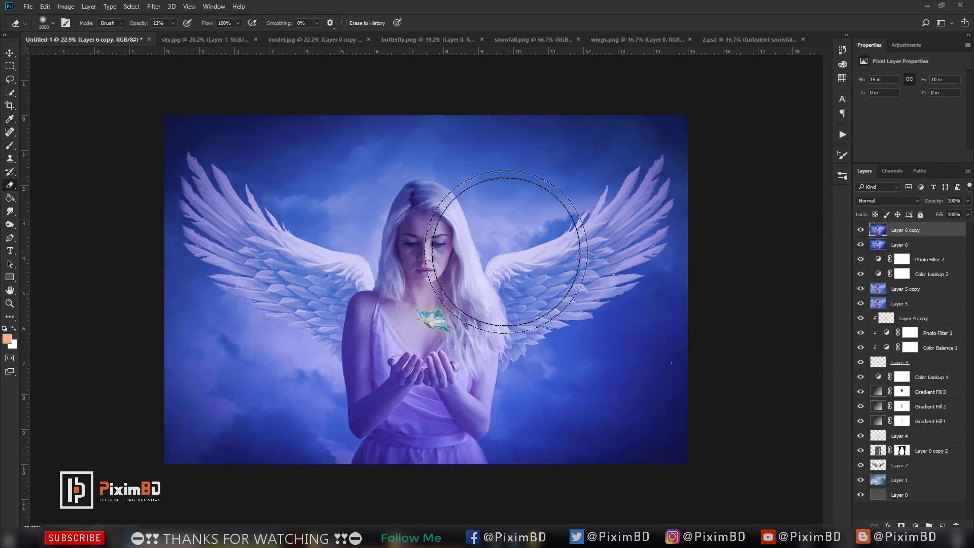
Unlock the background of snowfall.png and bring the snow image into the angel composition as the top layer.
{"action": "left_click", "coordinate": [526, 41]}
{"action": "key", "text": "v"}
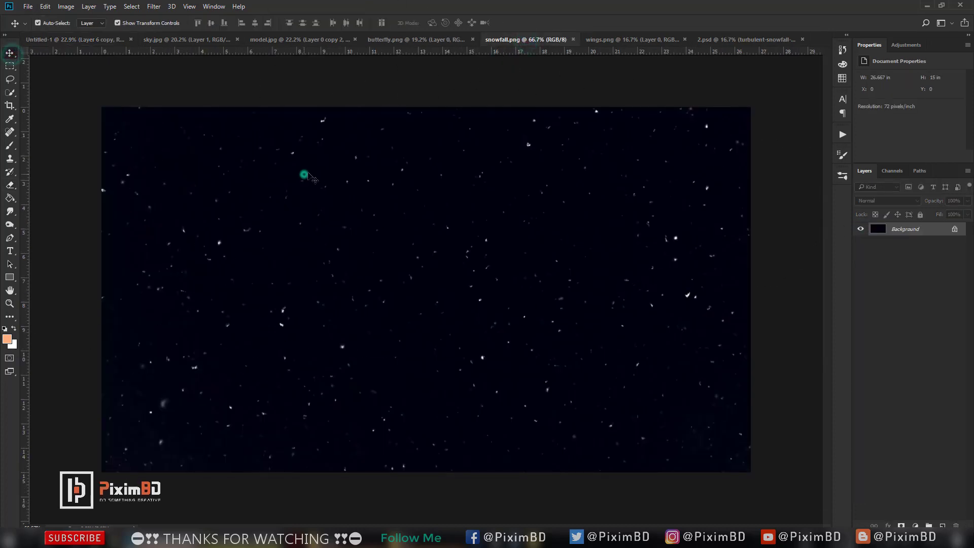
{"action": "left_click", "coordinate": [956, 231]}
{"action": "left_click_drag", "start_coordinate": [293, 175], "coordinate": [418, 285]}
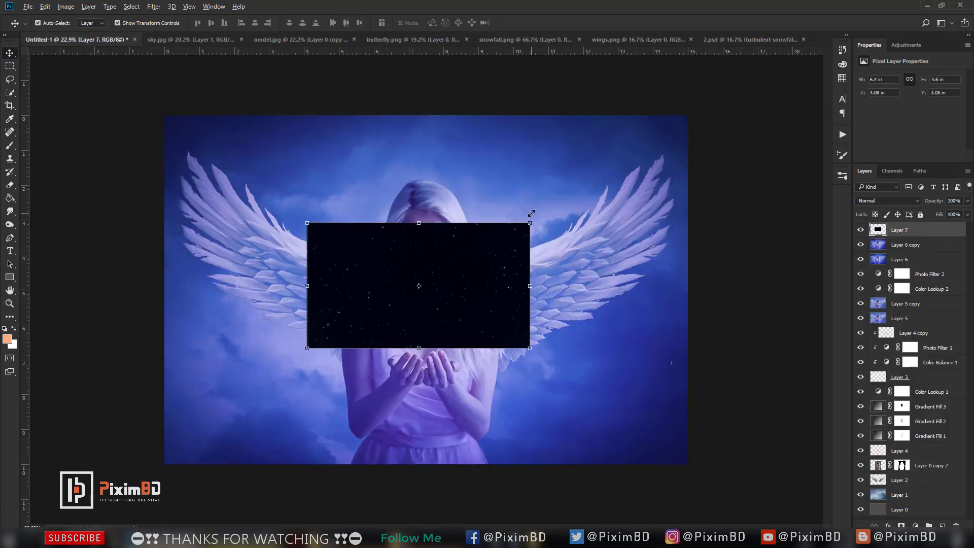
Scale the snowfall layer to about 283% wide and 287% high, and position it to cover the whole canvas.
{"action": "left_click_drag", "start_coordinate": [529, 223], "coordinate": [734, 108]}
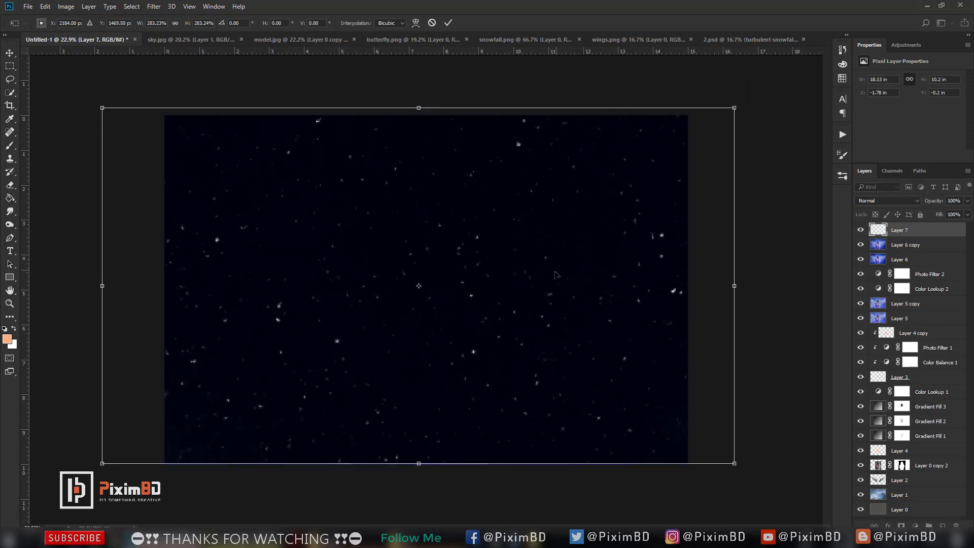
{"action": "key", "text": "shift+Down"}
{"action": "key", "text": "shift+Down"}
{"action": "key", "text": "shift+Down"}
{"action": "key", "text": "shift+Down"}
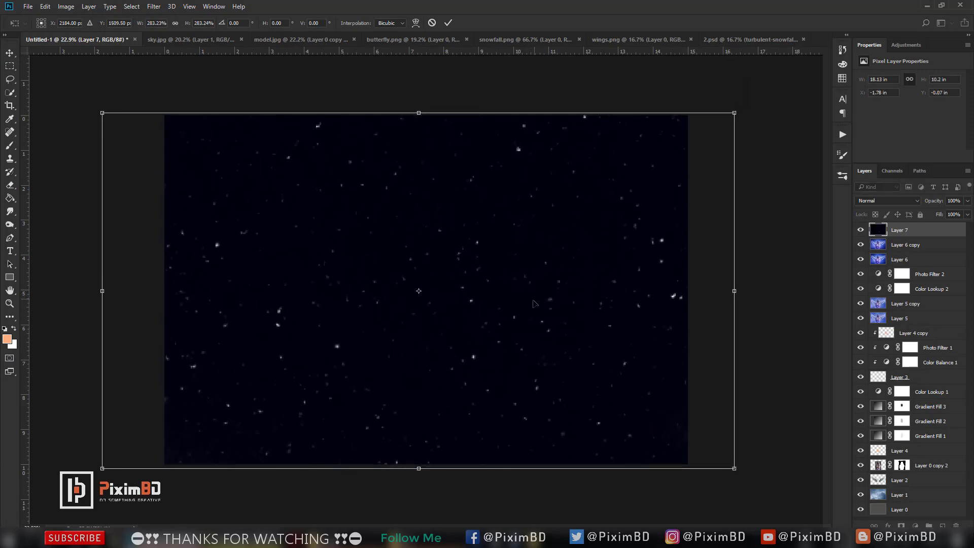
{"action": "left_click_drag", "start_coordinate": [406, 468], "coordinate": [405, 465]}
{"action": "left_click_drag", "start_coordinate": [419, 113], "coordinate": [420, 107]}
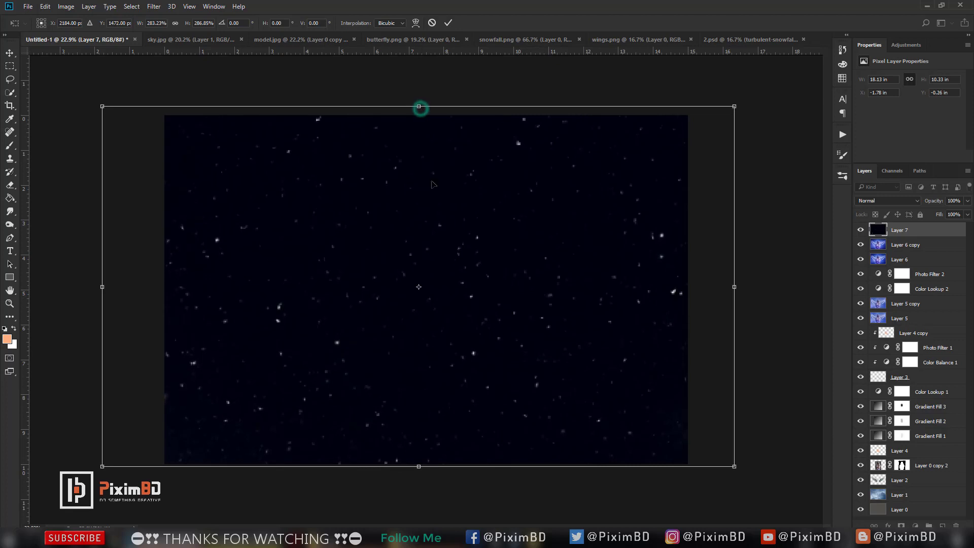
{"action": "key", "text": "shift+Down"}
{"action": "key", "text": "shift+Down"}
{"action": "key", "text": "shift+Down"}
{"action": "key", "text": "Return"}
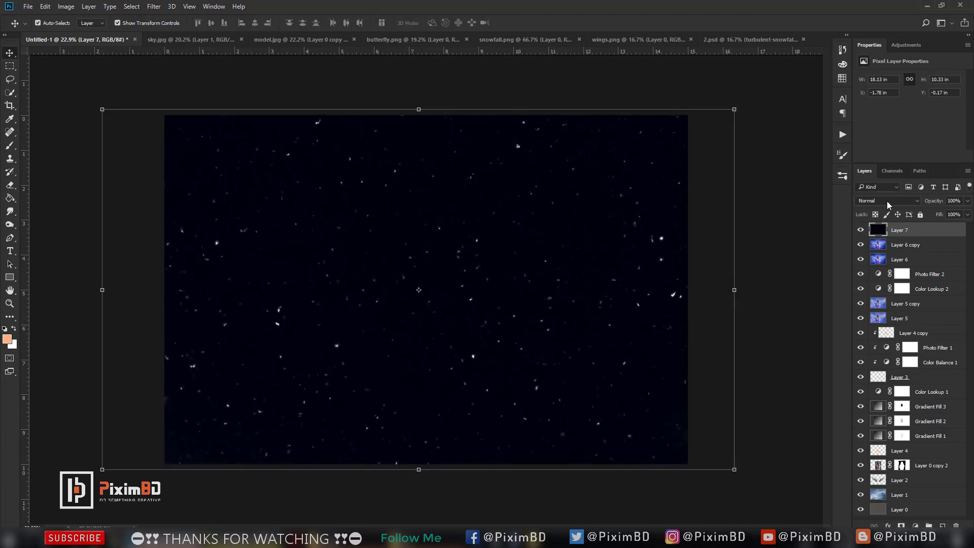
Set the snowfall layer's blend mode to Screen.
{"action": "left_click", "coordinate": [887, 203]}
{"action": "left_click", "coordinate": [887, 203]}
{"action": "left_click", "coordinate": [888, 203]}
{"action": "left_click", "coordinate": [887, 203]}
{"action": "scroll", "coordinate": [887, 202], "scroll_direction": "down", "scroll_amount": 6}
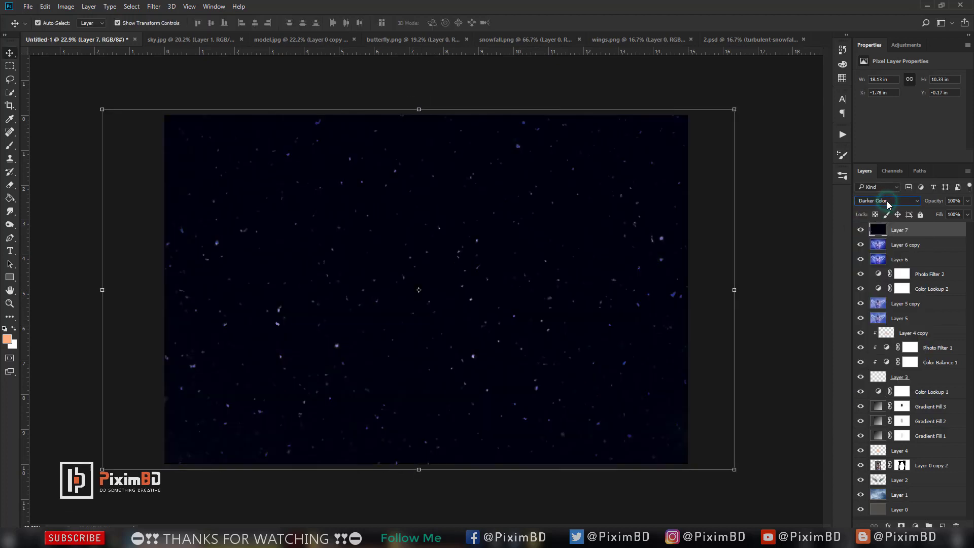
{"action": "scroll", "coordinate": [888, 205], "scroll_direction": "down", "scroll_amount": 1}
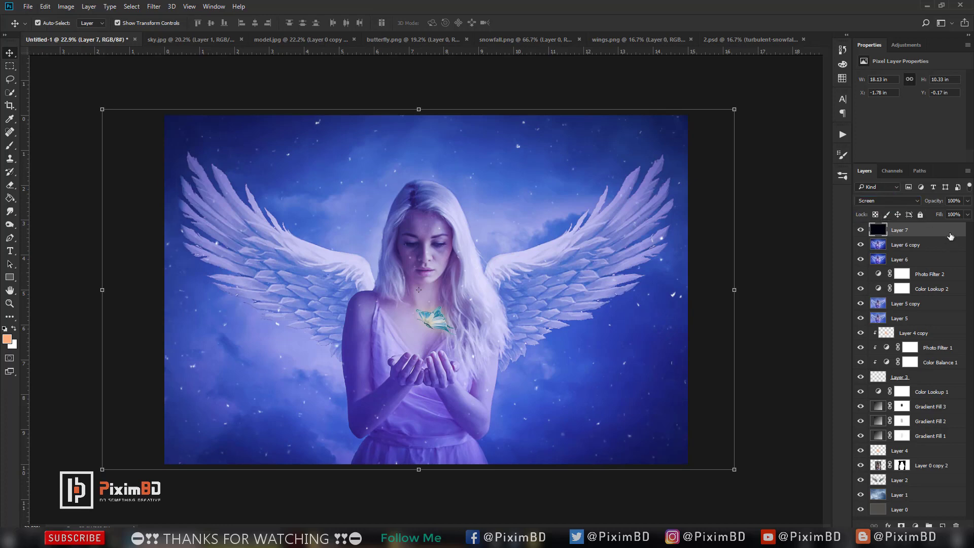
Erase the snow over the model's face and torso with a large soft eraser raised to 100% opacity.
{"action": "left_click", "coordinate": [12, 186]}
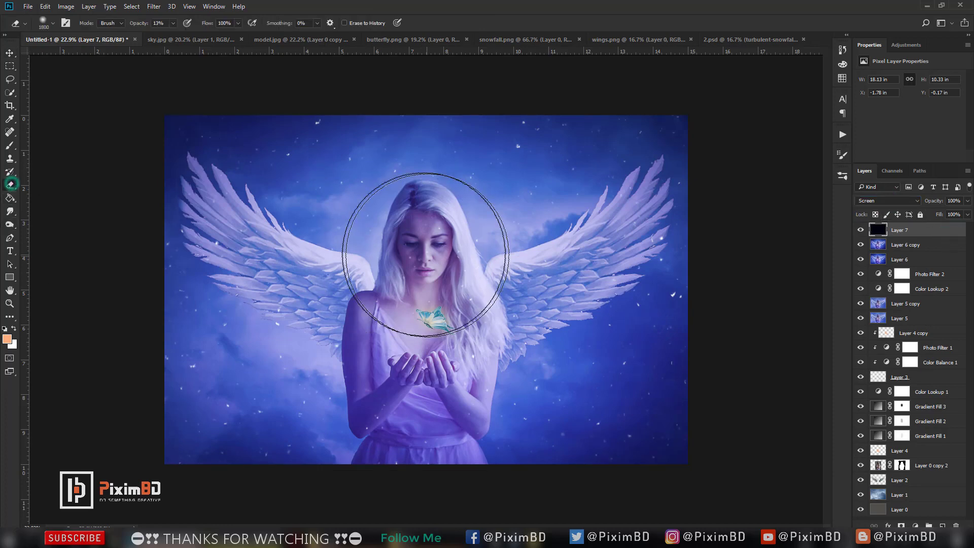
{"action": "key", "text": "bracketright"}
{"action": "left_click", "coordinate": [423, 282]}
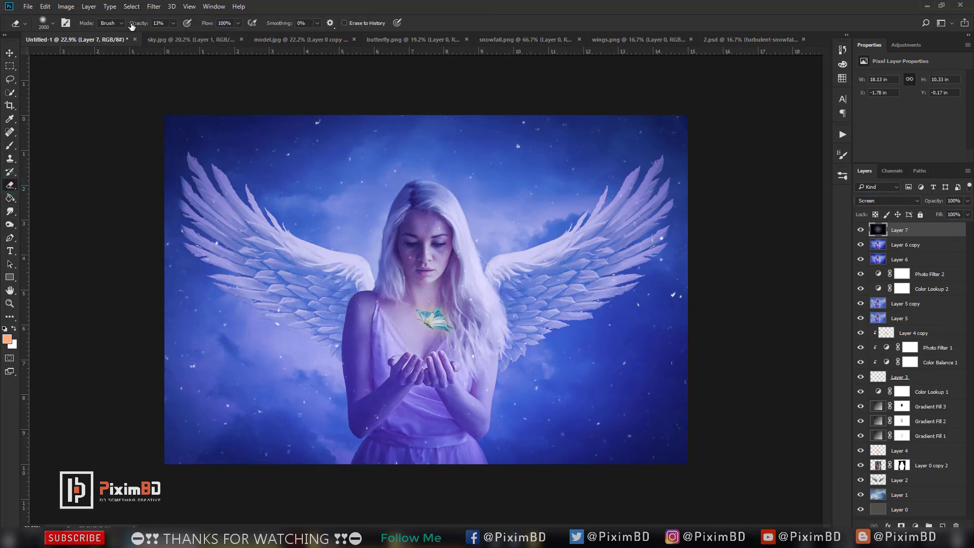
{"action": "left_click_drag", "start_coordinate": [135, 25], "coordinate": [203, 30]}
{"action": "left_click", "coordinate": [421, 278]}
{"action": "left_click", "coordinate": [437, 294]}
{"action": "key", "text": "bracketleft"}
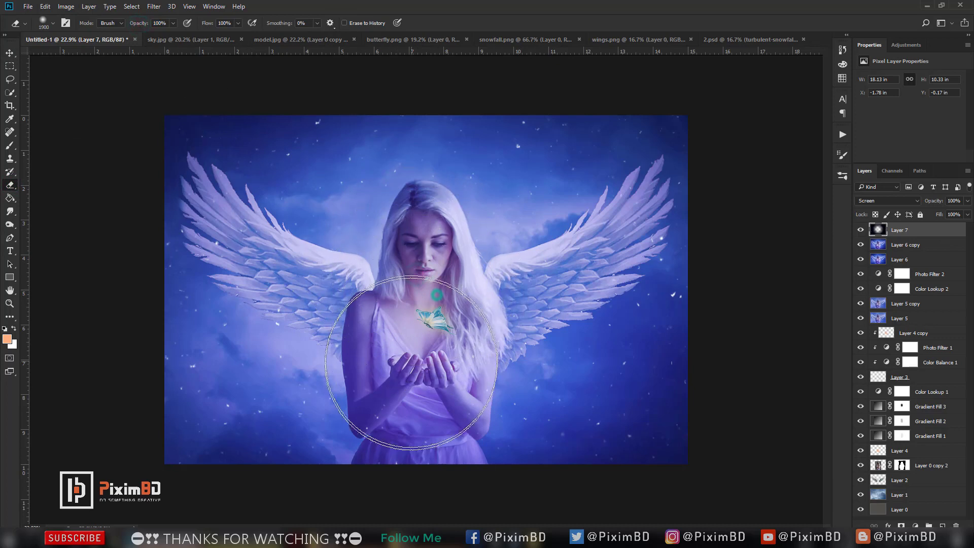
{"action": "left_click", "coordinate": [410, 367]}
{"action": "left_click", "coordinate": [415, 340]}
{"action": "key", "text": "bracketleft"}
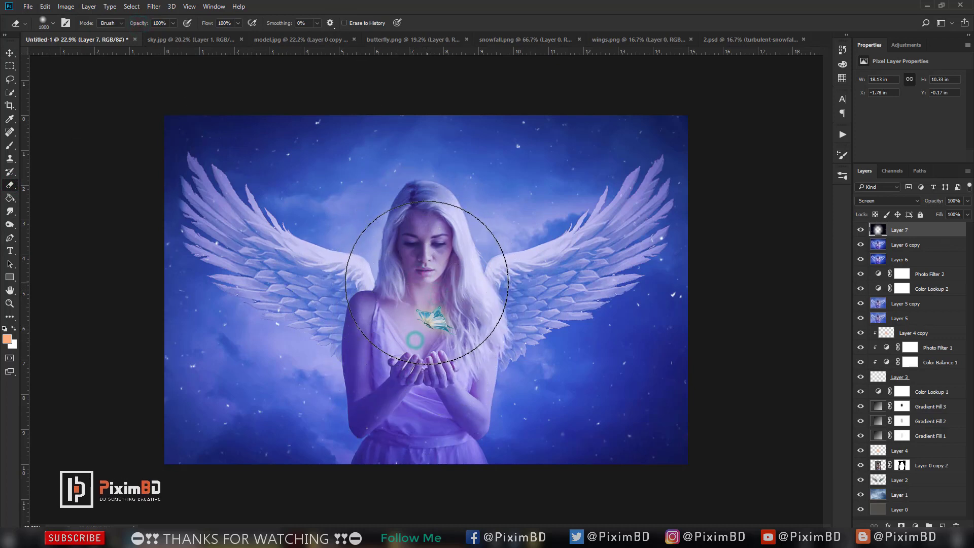
{"action": "left_click", "coordinate": [428, 282]}
{"action": "key", "text": "bracketleft"}
{"action": "key", "text": "bracketleft"}
{"action": "left_click", "coordinate": [429, 270]}
{"action": "key", "text": "bracketleft"}
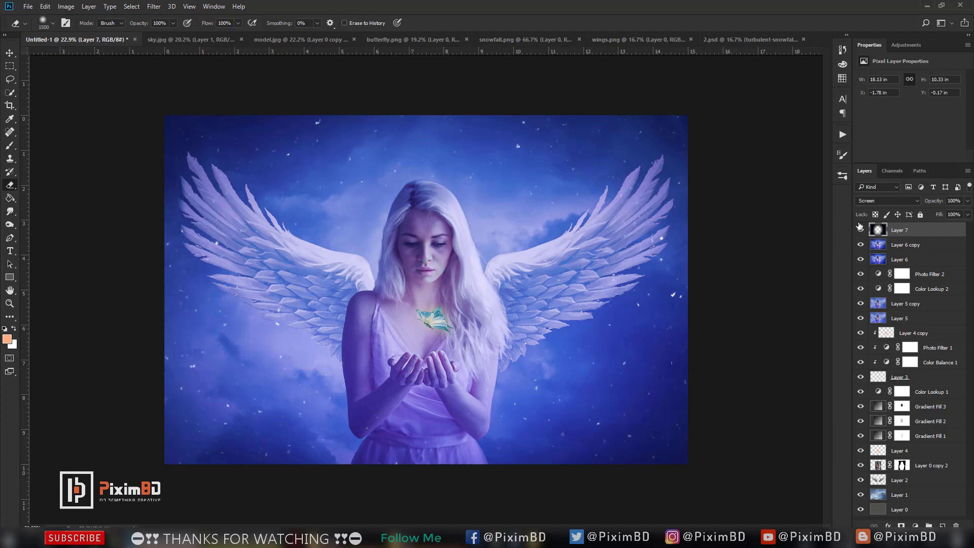
Duplicate the snowfall layer and flip the copy horizontally to double the snow.
{"action": "key", "text": "ctrl+j"}
{"action": "key", "text": "ctrl+t"}
{"action": "right_click", "coordinate": [544, 235]}
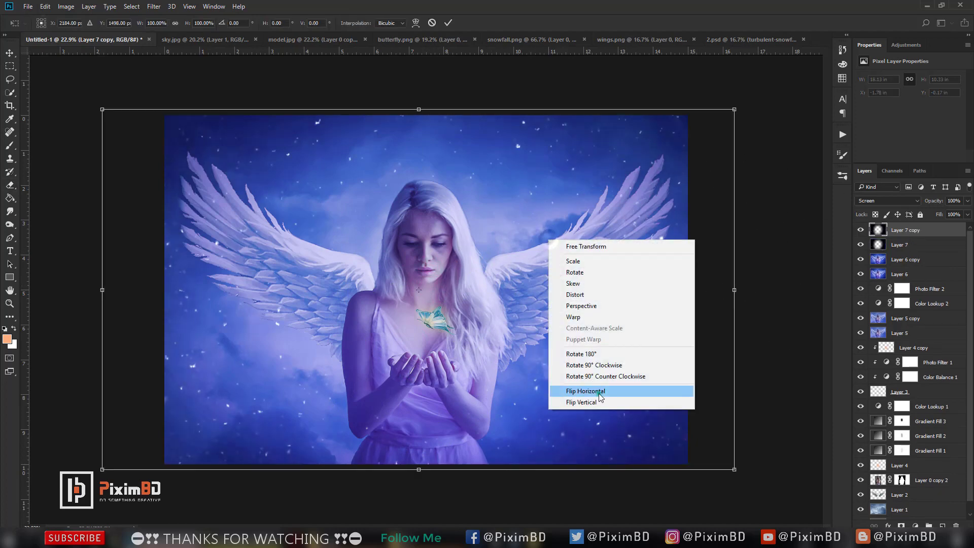
{"action": "left_click", "coordinate": [598, 391]}
{"action": "key", "text": "Return"}
{"action": "right_click", "coordinate": [935, 233]}
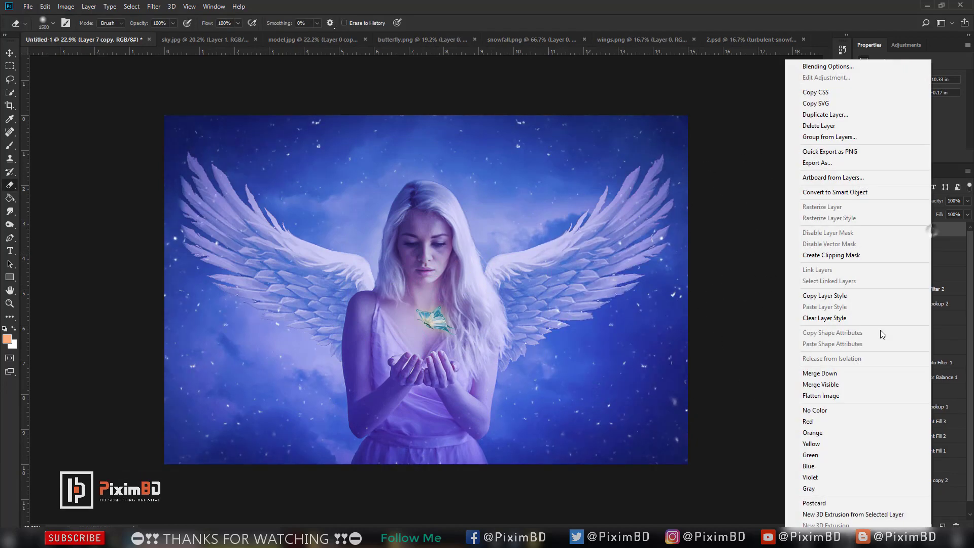
{"action": "left_click", "coordinate": [846, 373]}
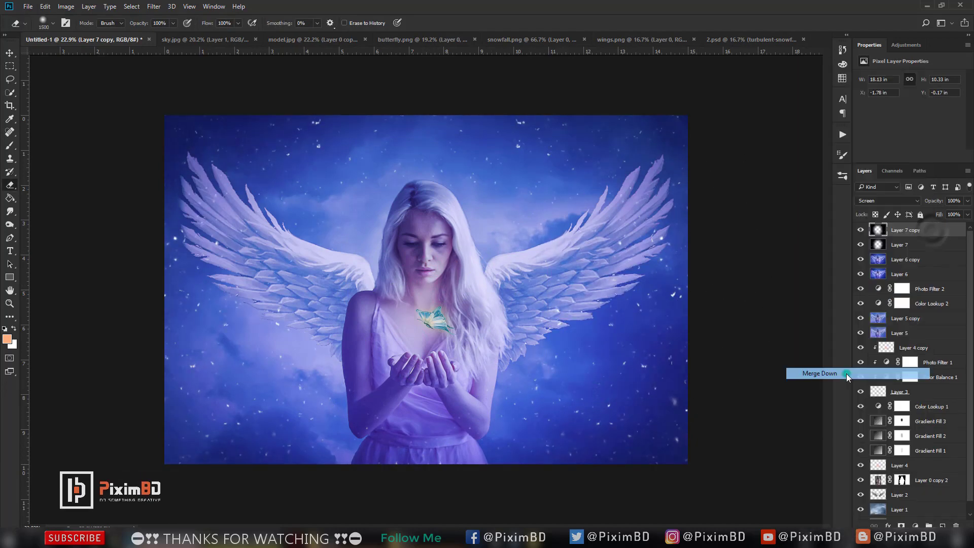
Apply a Motion Blur to the flipped snow layer with an angle of 49° and a distance of about 26 pixels.
{"action": "left_click", "coordinate": [153, 6]}
{"action": "mouse_move", "coordinate": [244, 118]}
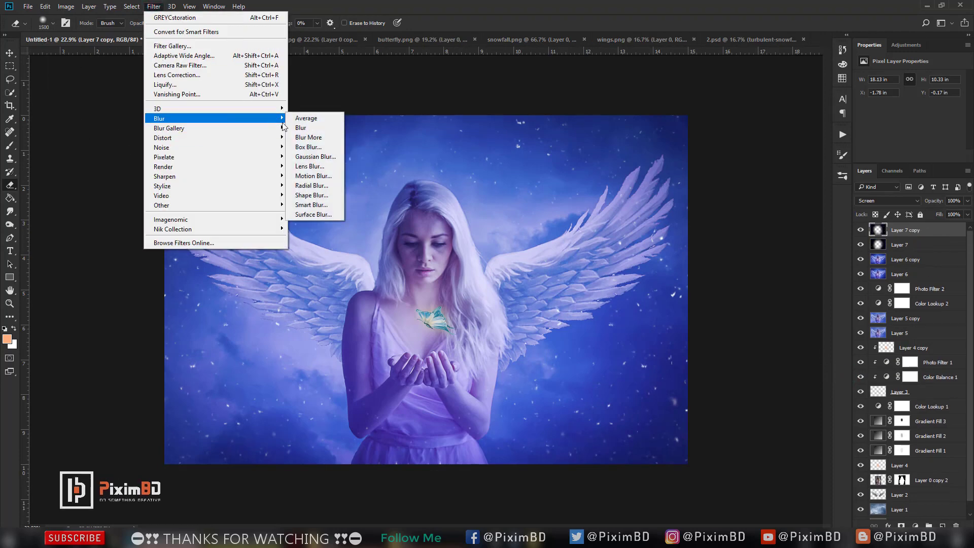
{"action": "left_click", "coordinate": [311, 175]}
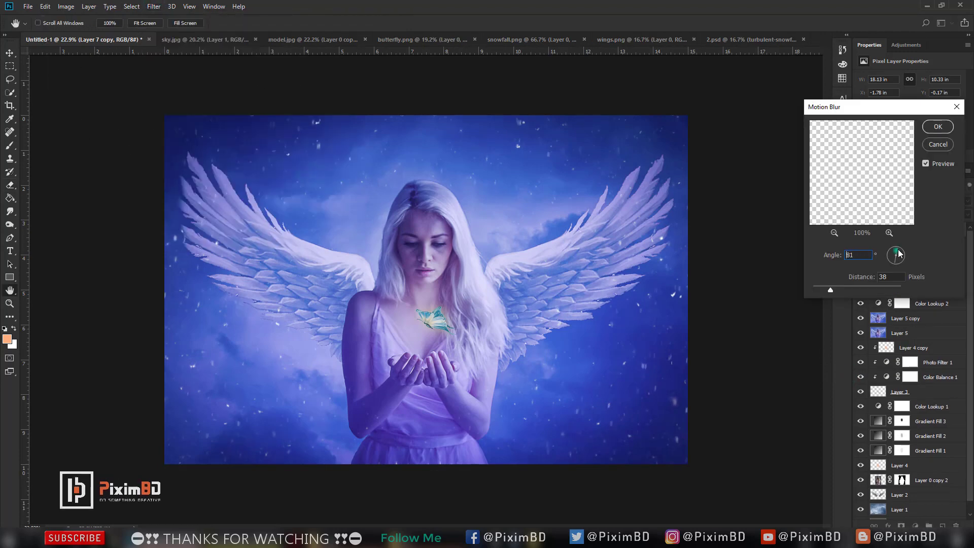
{"action": "left_click_drag", "start_coordinate": [830, 290], "coordinate": [820, 290]}
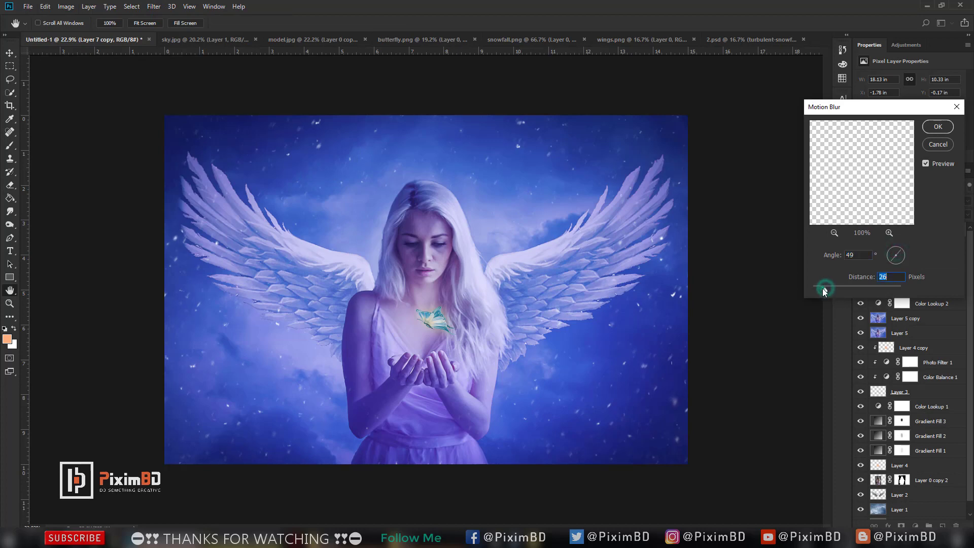
{"action": "key", "text": "Return"}
Apply a Gaussian Blur of about 5.6 pixels to the flipped snow layer and lower its opacity to 64%.
{"action": "left_click", "coordinate": [154, 6]}
{"action": "mouse_move", "coordinate": [202, 122]}
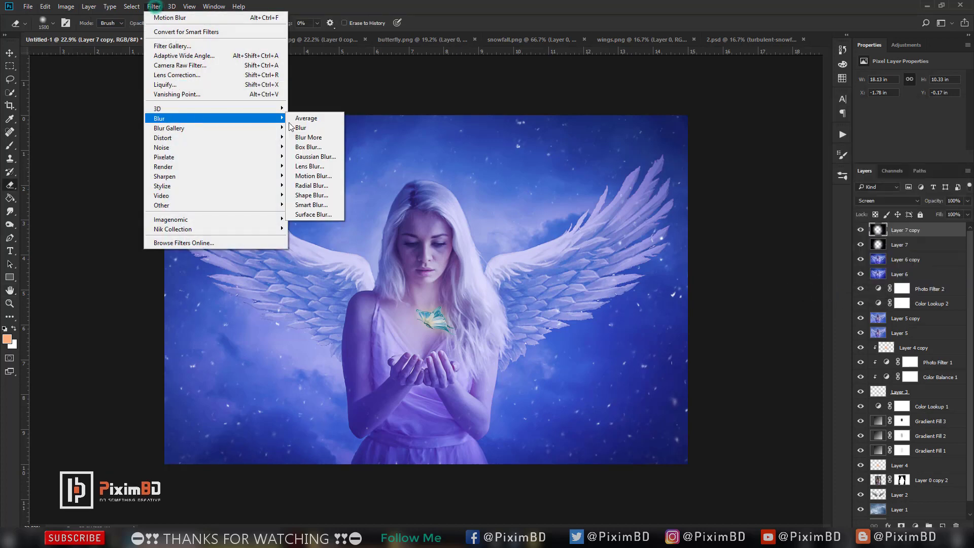
{"action": "left_click", "coordinate": [311, 157]}
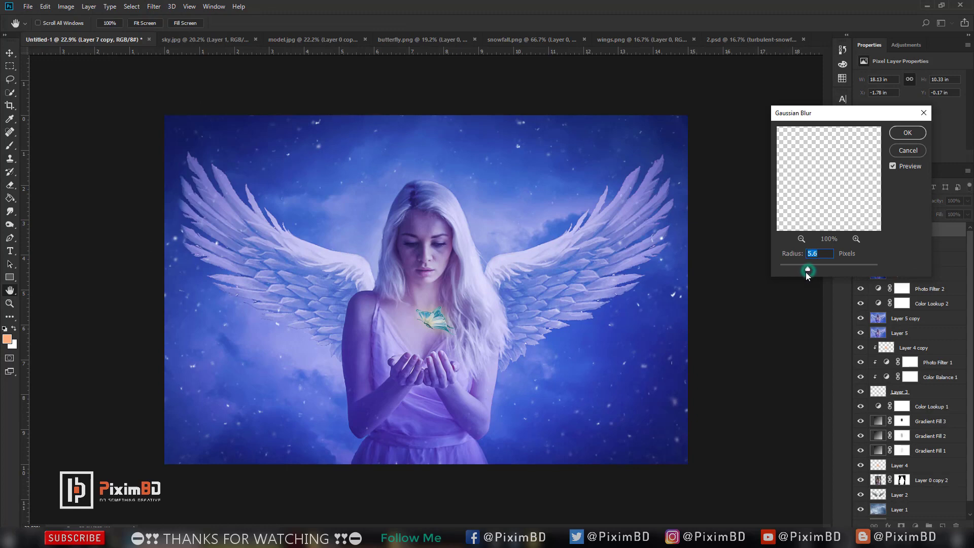
{"action": "key", "text": "Return"}
{"action": "key", "text": "e"}
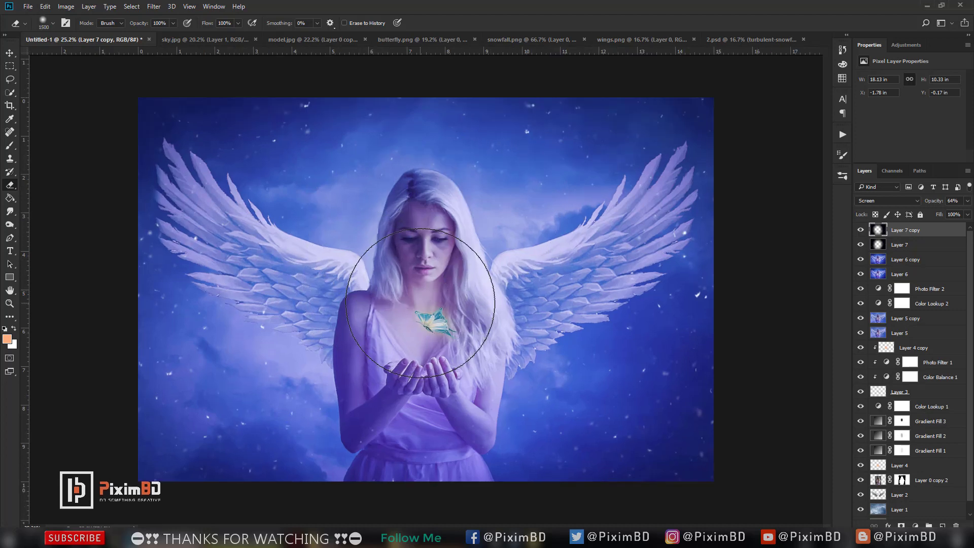
Add a new layer on top and stamp all visible layers into it.
{"action": "scroll", "coordinate": [422, 302], "scroll_direction": "up", "scroll_amount": 1}
{"action": "left_click", "coordinate": [942, 526]}
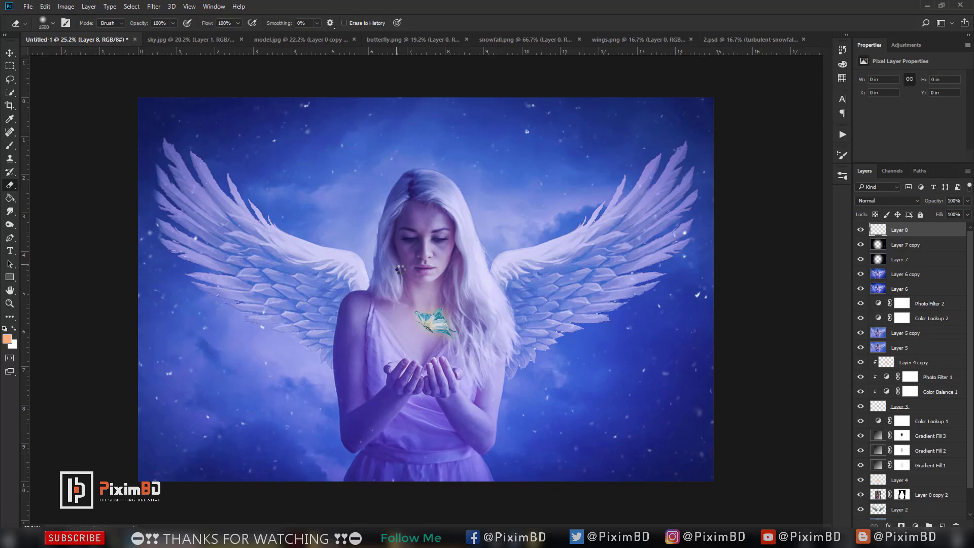
{"action": "key", "text": "ctrl+shift+alt+e"}
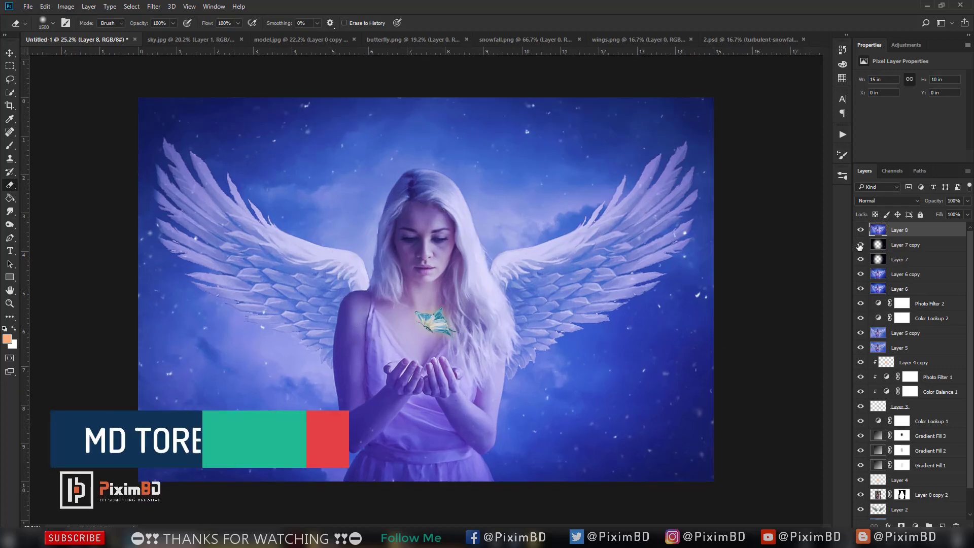
Hide the layers beneath the stamped layer, leaving only the sky background to compare against.
{"action": "left_click_drag", "start_coordinate": [858, 244], "coordinate": [860, 500]}
{"action": "scroll", "coordinate": [860, 493], "scroll_direction": "down", "scroll_amount": 3}
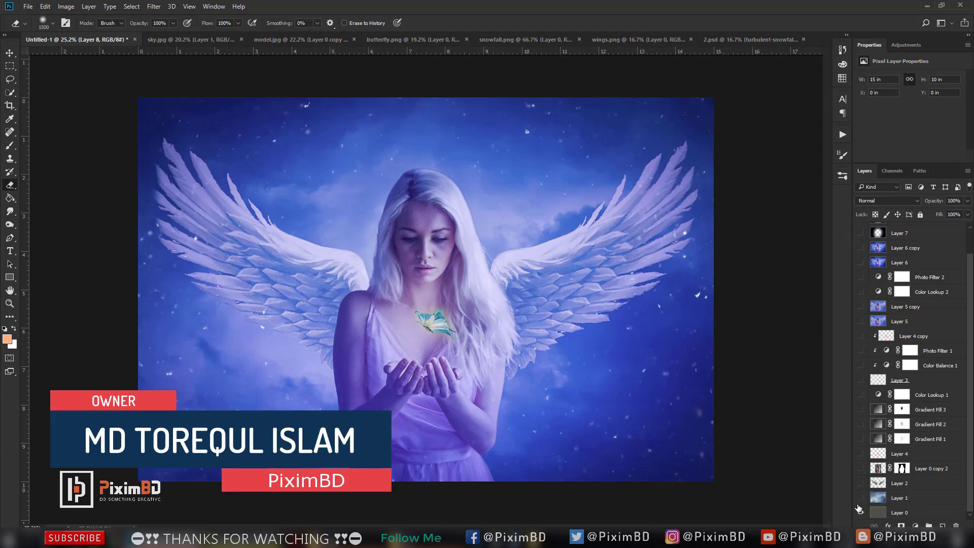
{"action": "scroll", "coordinate": [873, 325], "scroll_direction": "up", "scroll_amount": 2}
Toggle the stamped layer's visibility to compare the finished scene with the original sky.
{"action": "left_click", "coordinate": [860, 231]}
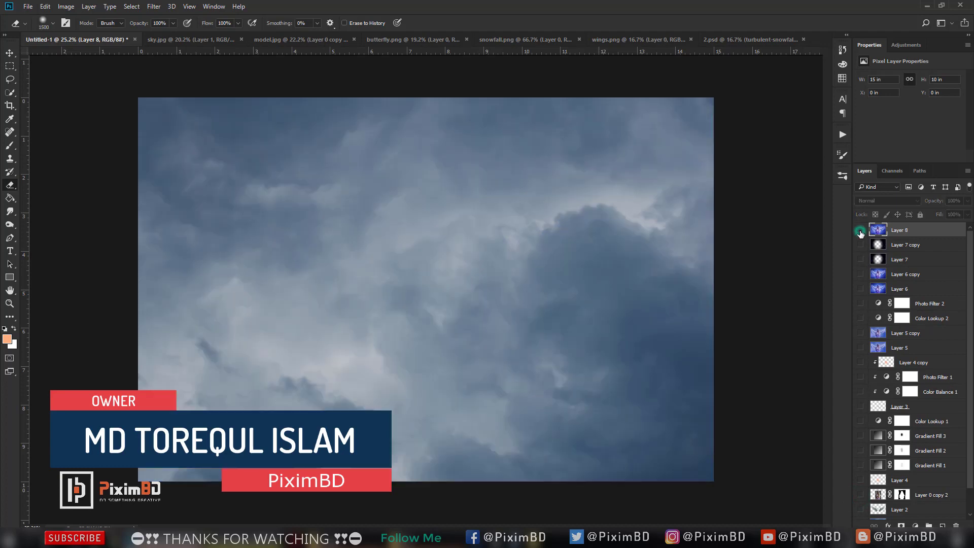
{"action": "left_click", "coordinate": [860, 231]}
{"action": "left_click", "coordinate": [860, 231]}
{"action": "left_click", "coordinate": [860, 231]}
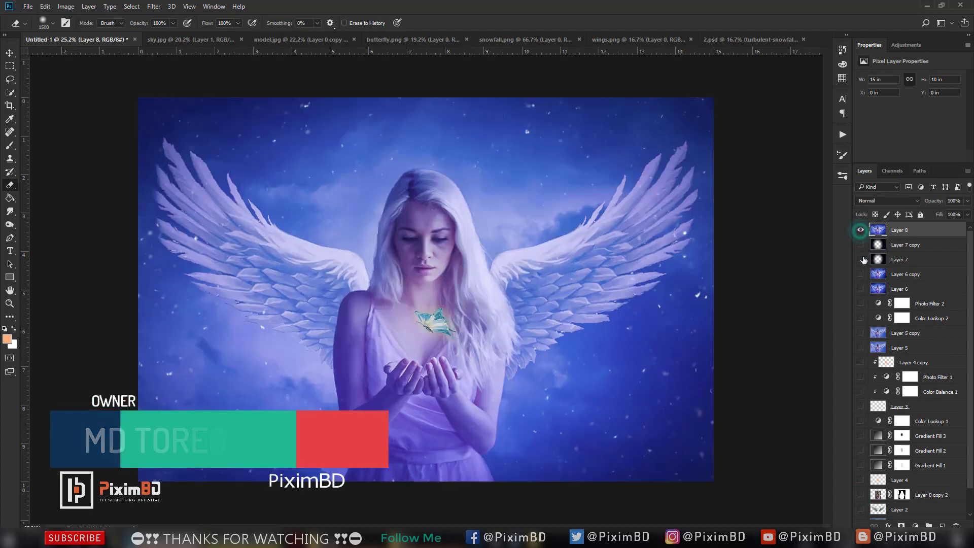
Hide the stamped Layer 8 and turn on the wings layer, the masked model layer and Layer 4 above the sky.
{"action": "left_click", "coordinate": [860, 230]}
{"action": "scroll", "coordinate": [876, 488], "scroll_direction": "down", "scroll_amount": 2}
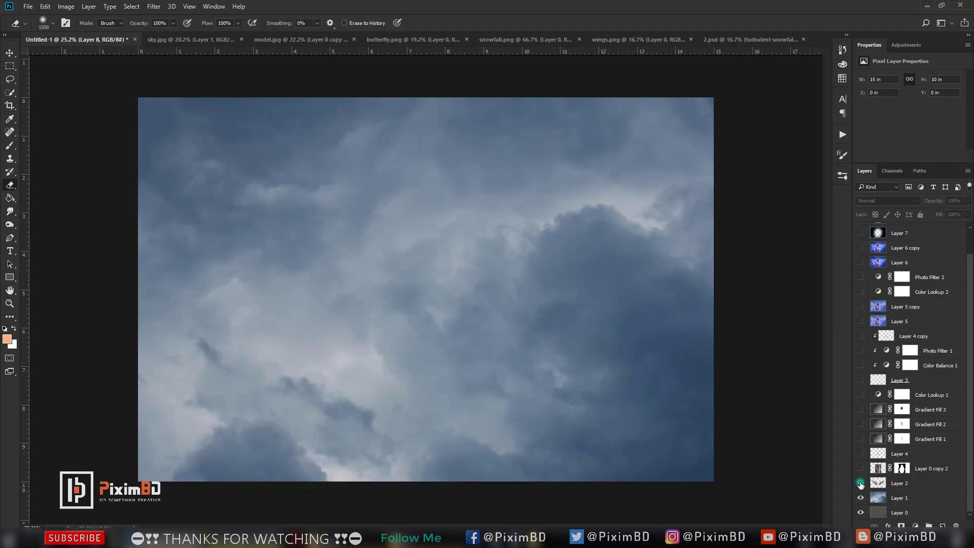
{"action": "left_click", "coordinate": [860, 483]}
{"action": "left_click", "coordinate": [860, 468]}
{"action": "left_click", "coordinate": [860, 453]}
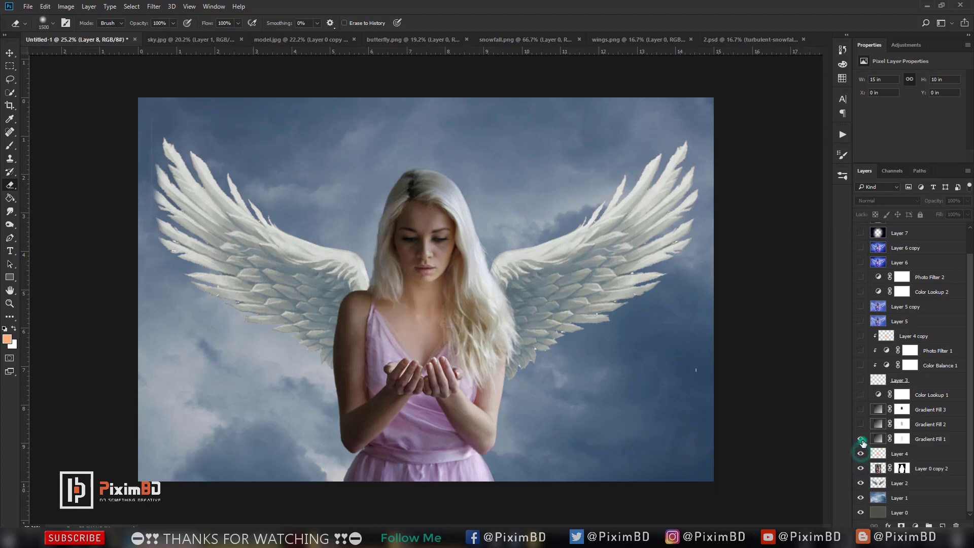
Make the three Gradient Fill layers and the Color Lookup 1 adjustment visible again.
{"action": "left_click", "coordinate": [860, 439]}
{"action": "left_click", "coordinate": [860, 424]}
{"action": "left_click", "coordinate": [860, 409]}
{"action": "left_click", "coordinate": [860, 395]}
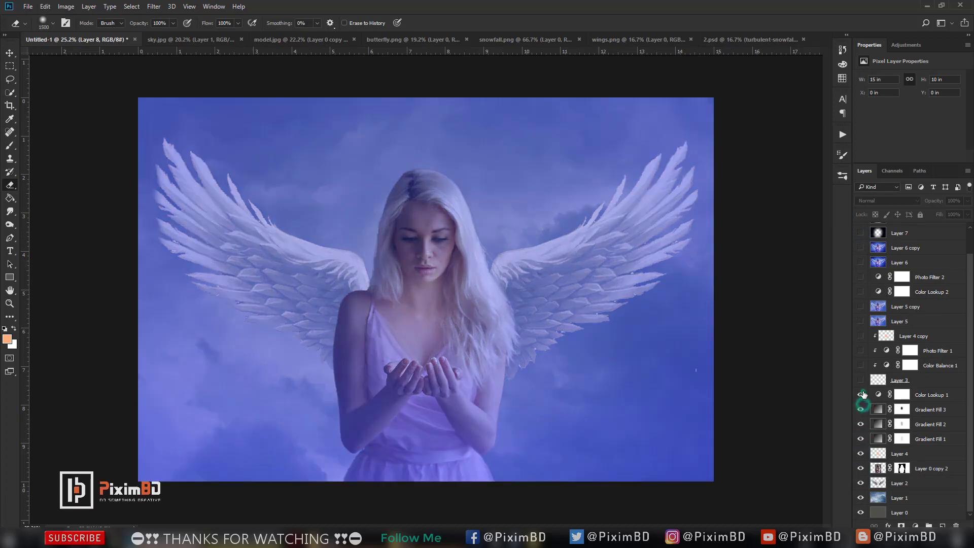
Show the butterfly layer with its clipped adjustments, Layer 4 copy, Layer 5 and its copy, Color Lookup 2 and Photo Filter 2.
{"action": "left_click", "coordinate": [861, 380]}
{"action": "left_click", "coordinate": [860, 365]}
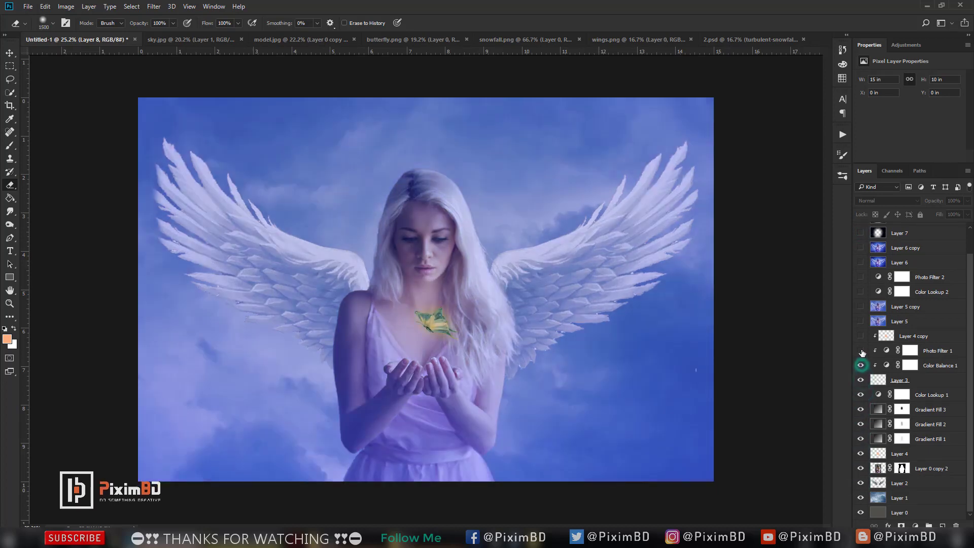
{"action": "left_click", "coordinate": [860, 321]}
{"action": "left_click", "coordinate": [860, 307]}
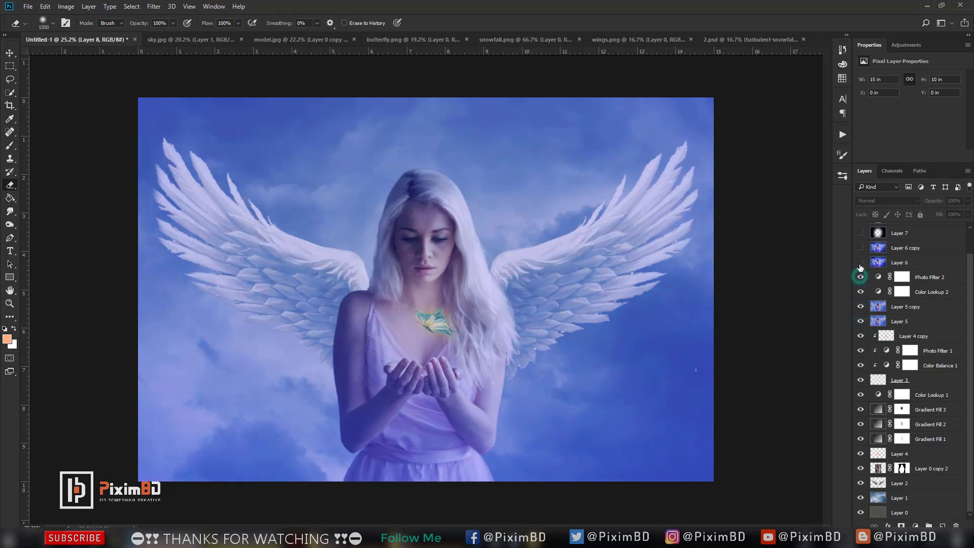
Turn on Layer 6, Layer 7, their copies and the stamped Layer 8 to restore the full composite.
{"action": "left_click", "coordinate": [860, 262]}
{"action": "scroll", "coordinate": [860, 269], "scroll_direction": "up", "scroll_amount": 1}
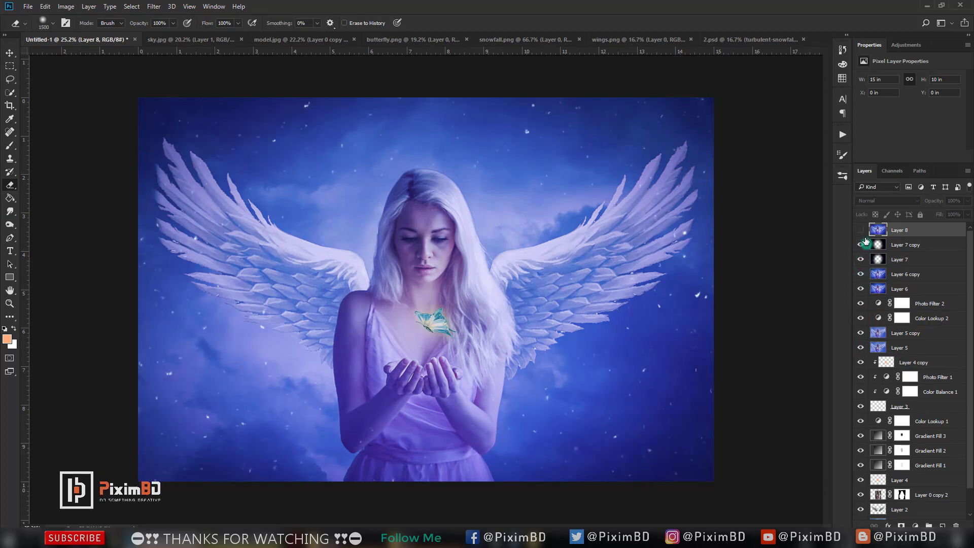
{"action": "left_click", "coordinate": [860, 231]}
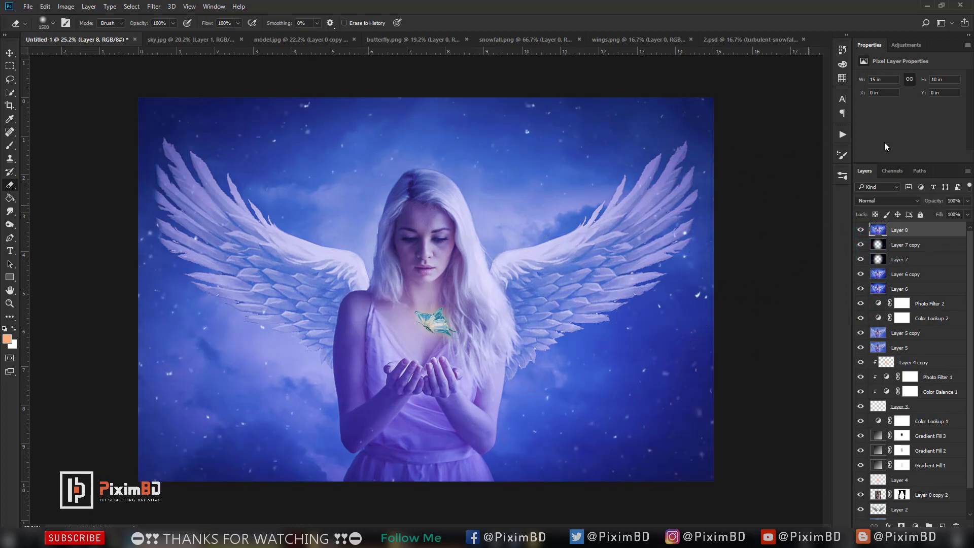
Minimize Photoshop to reveal the desktop and refresh the desktop twice.
{"action": "left_click", "coordinate": [923, 4]}
{"action": "right_click", "coordinate": [559, 108]}
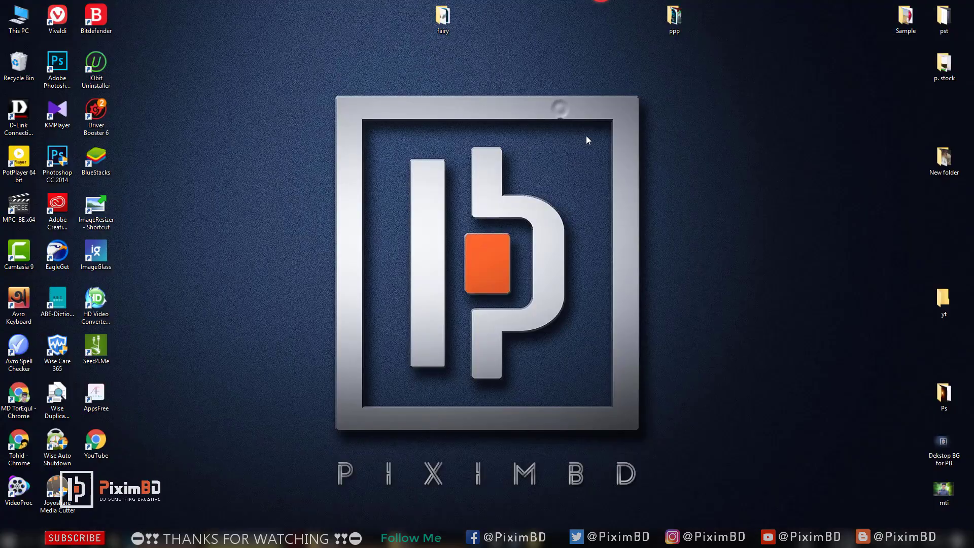
{"action": "left_click", "coordinate": [588, 138]}
{"action": "right_click", "coordinate": [577, 119]}
{"action": "left_click", "coordinate": [599, 150]}
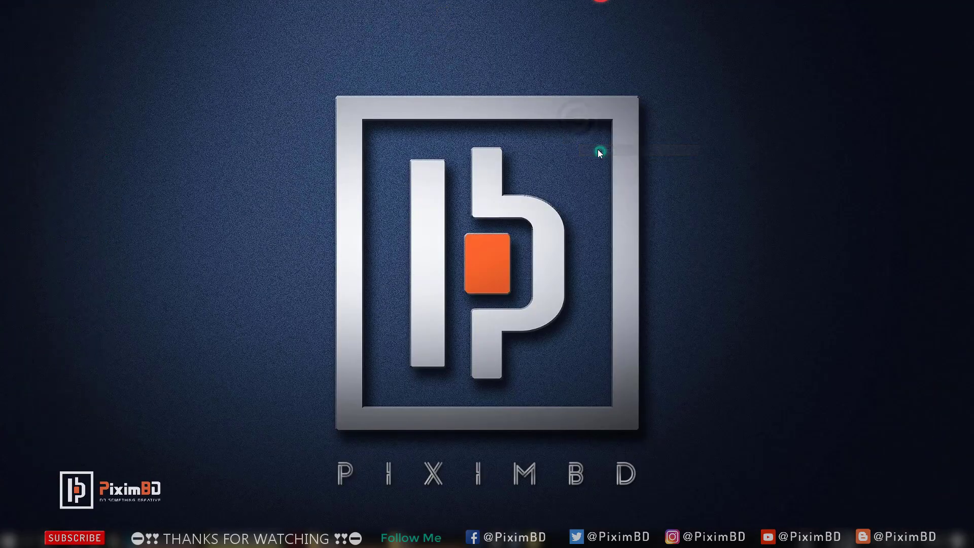